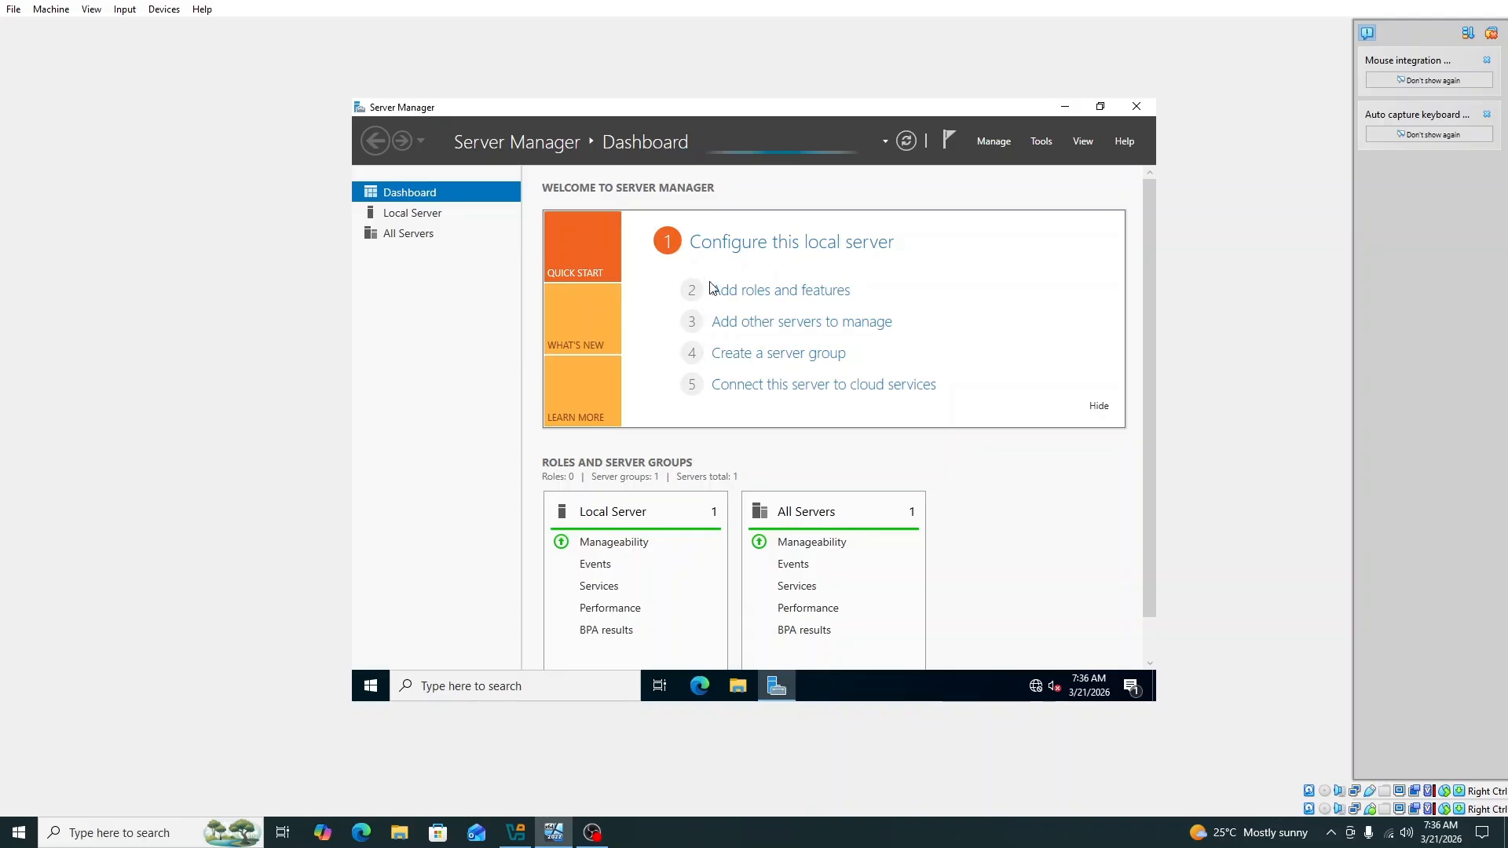
# Step: Open the Tools menu on the Server Manager dashboard
pyautogui.click(1041, 142)
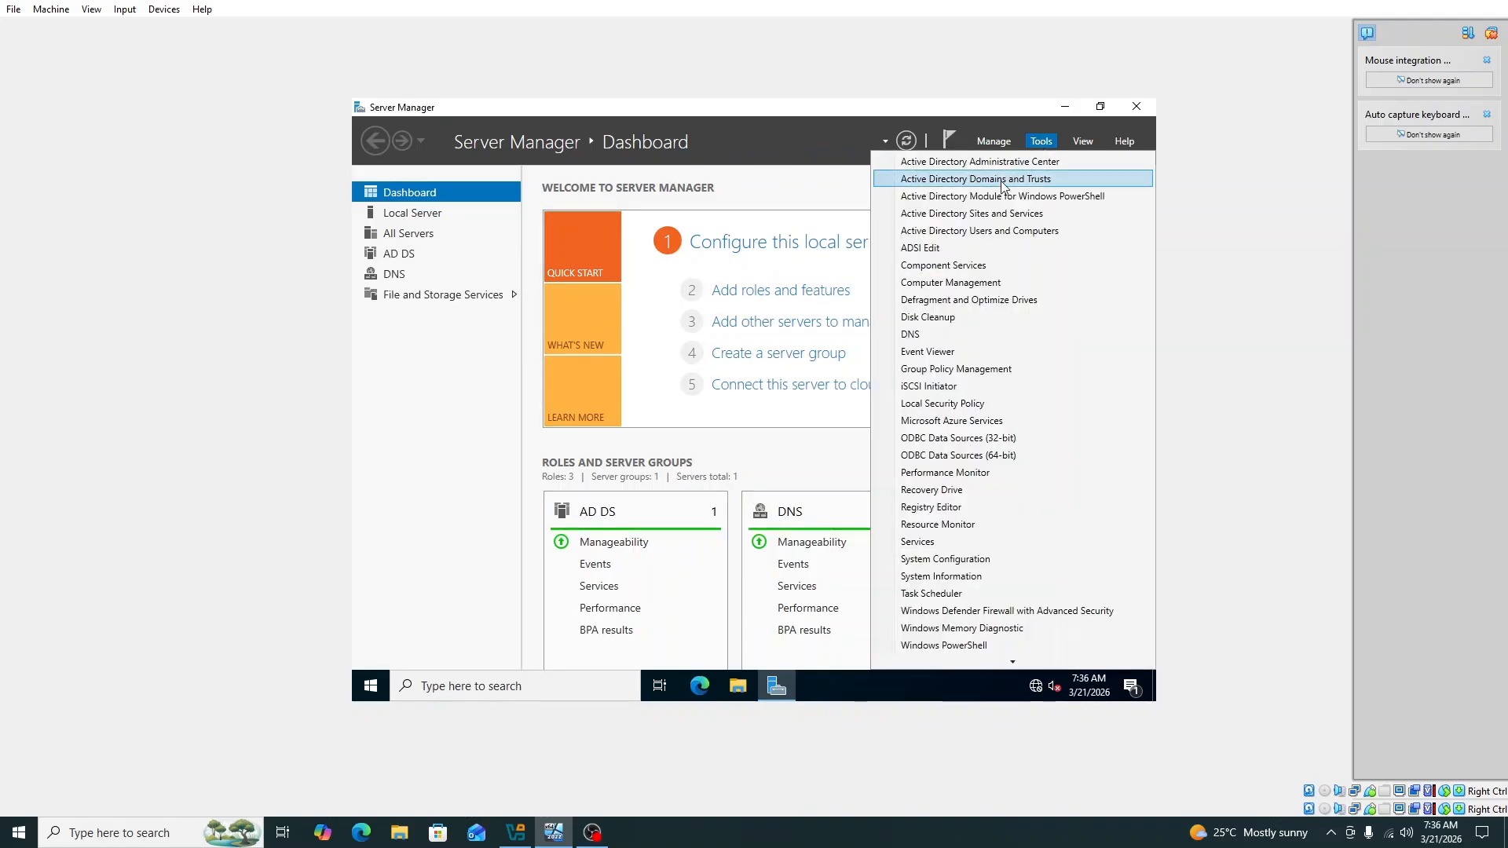
# Step: Launch Active Directory Users and Computers and start a New User in kln.ac.lk's Users container
pyautogui.click(1034, 231)
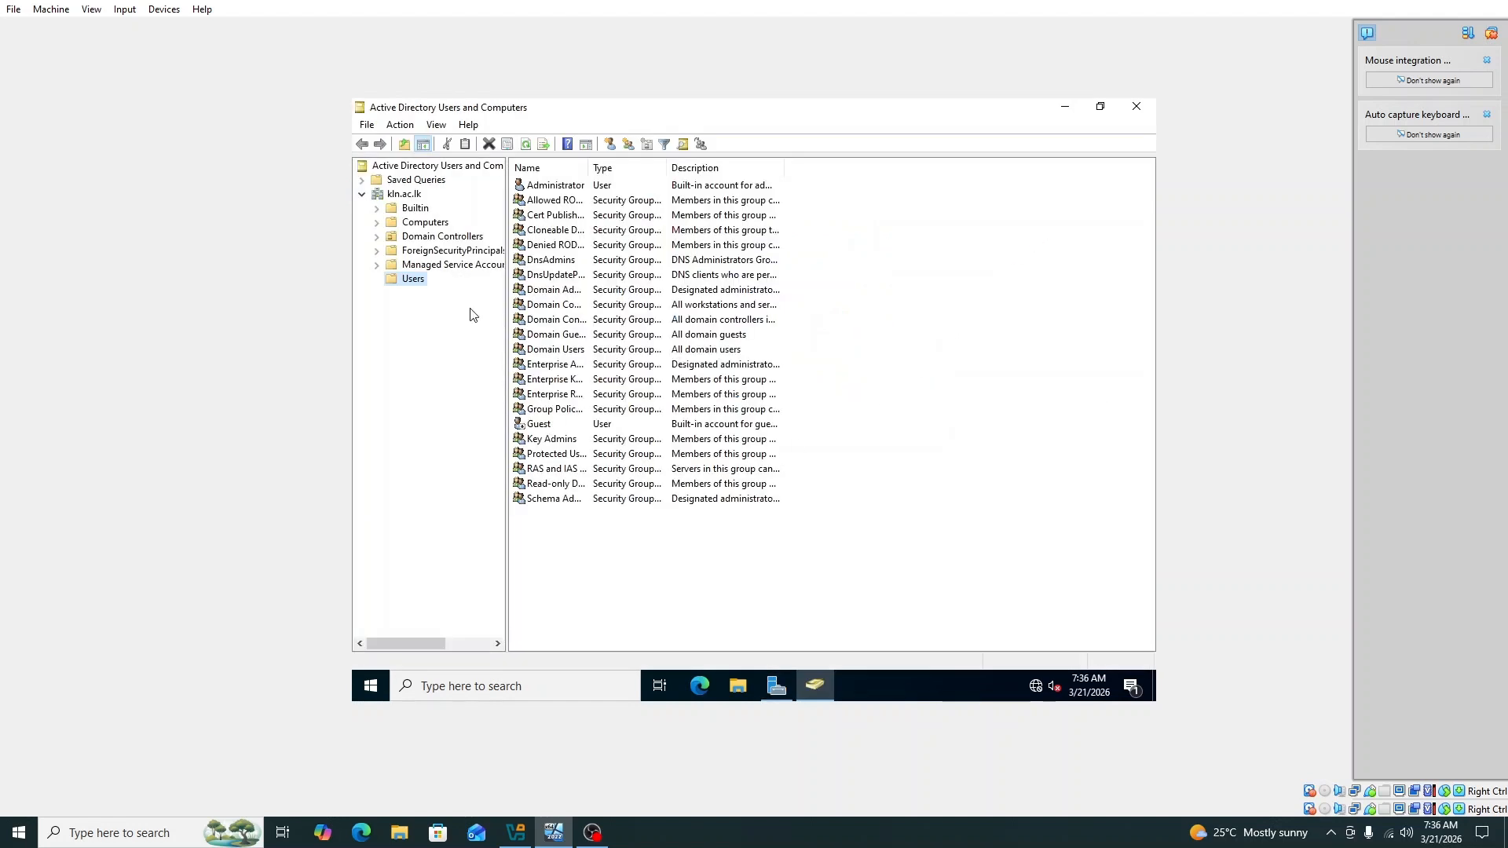
pyautogui.click(398, 197)
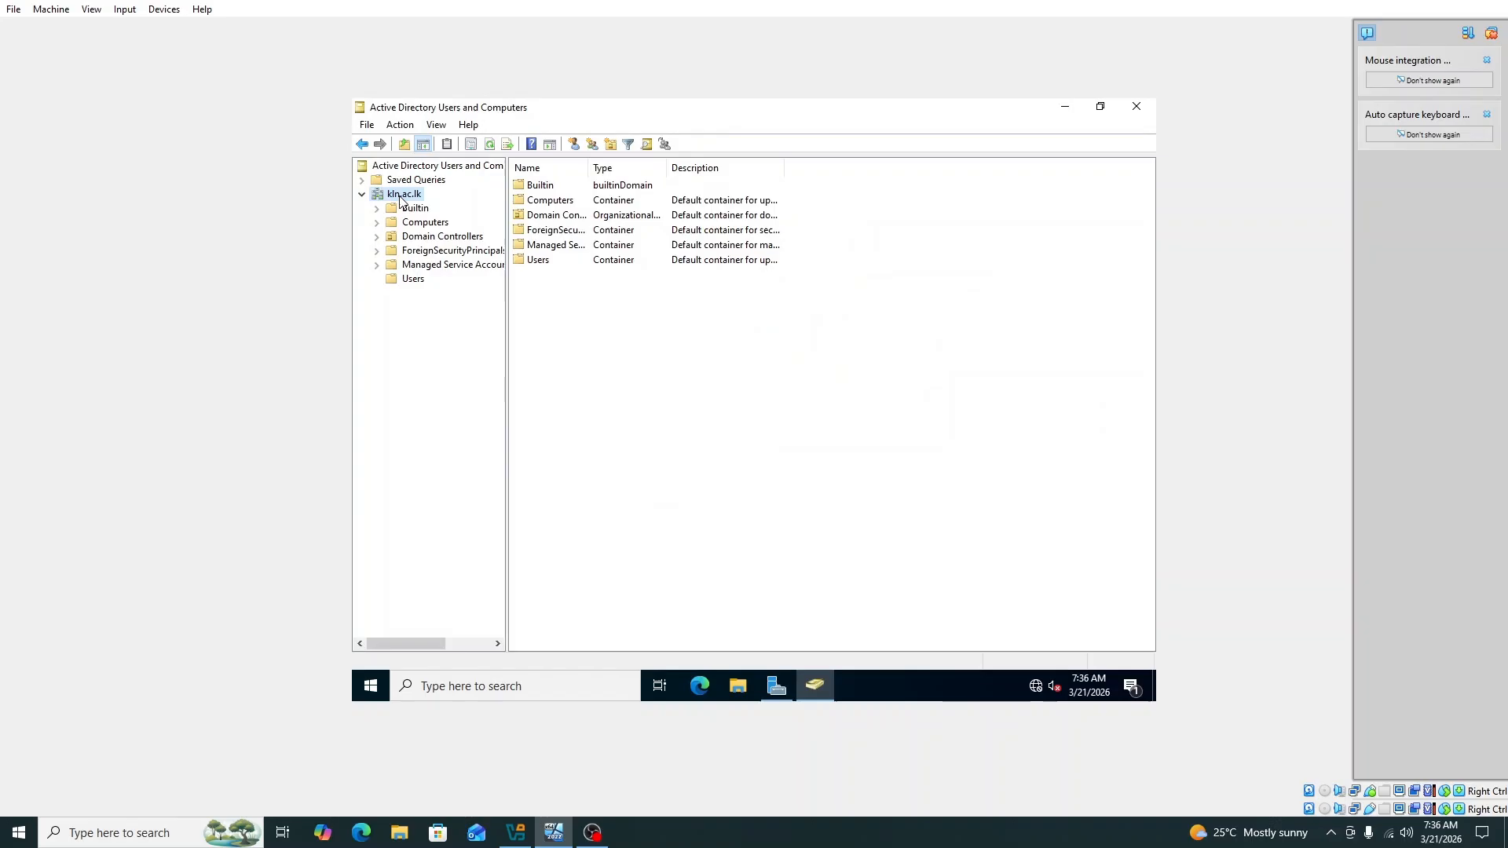
pyautogui.click(413, 282)
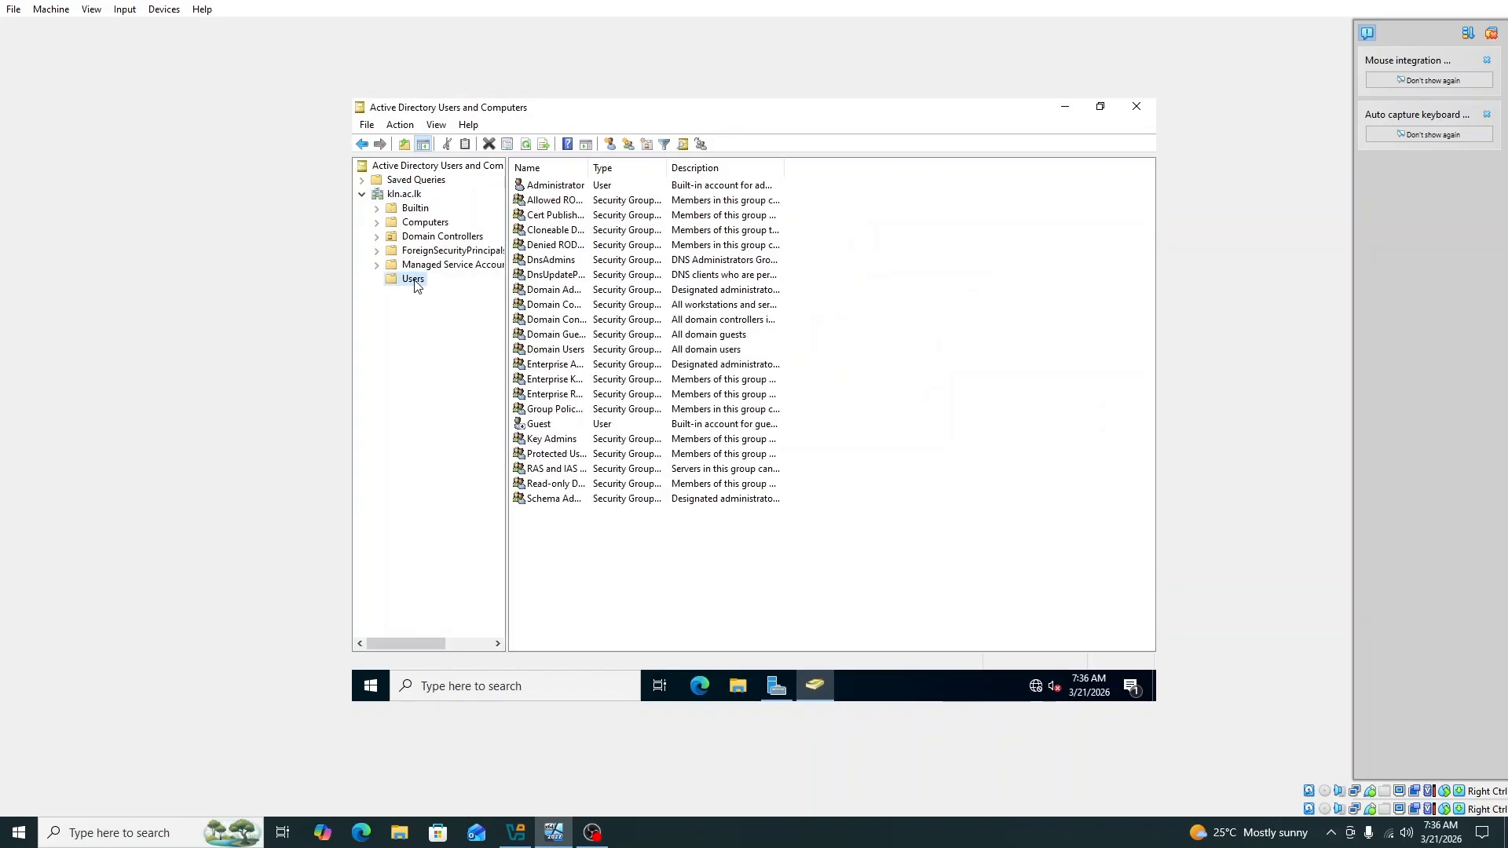
pyautogui.rightClick(415, 283)
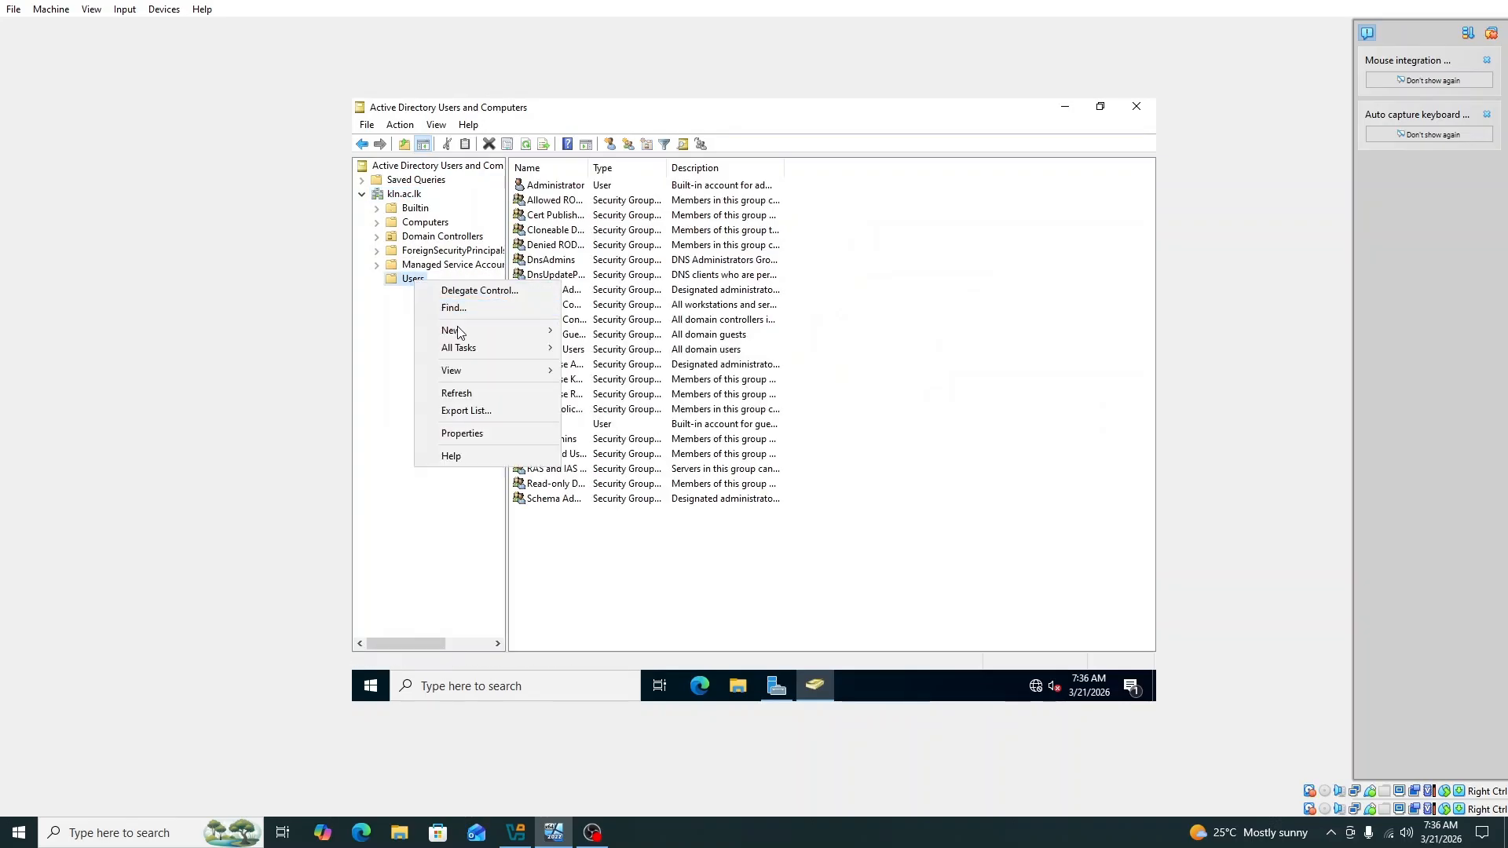
pyautogui.moveTo(470, 336)
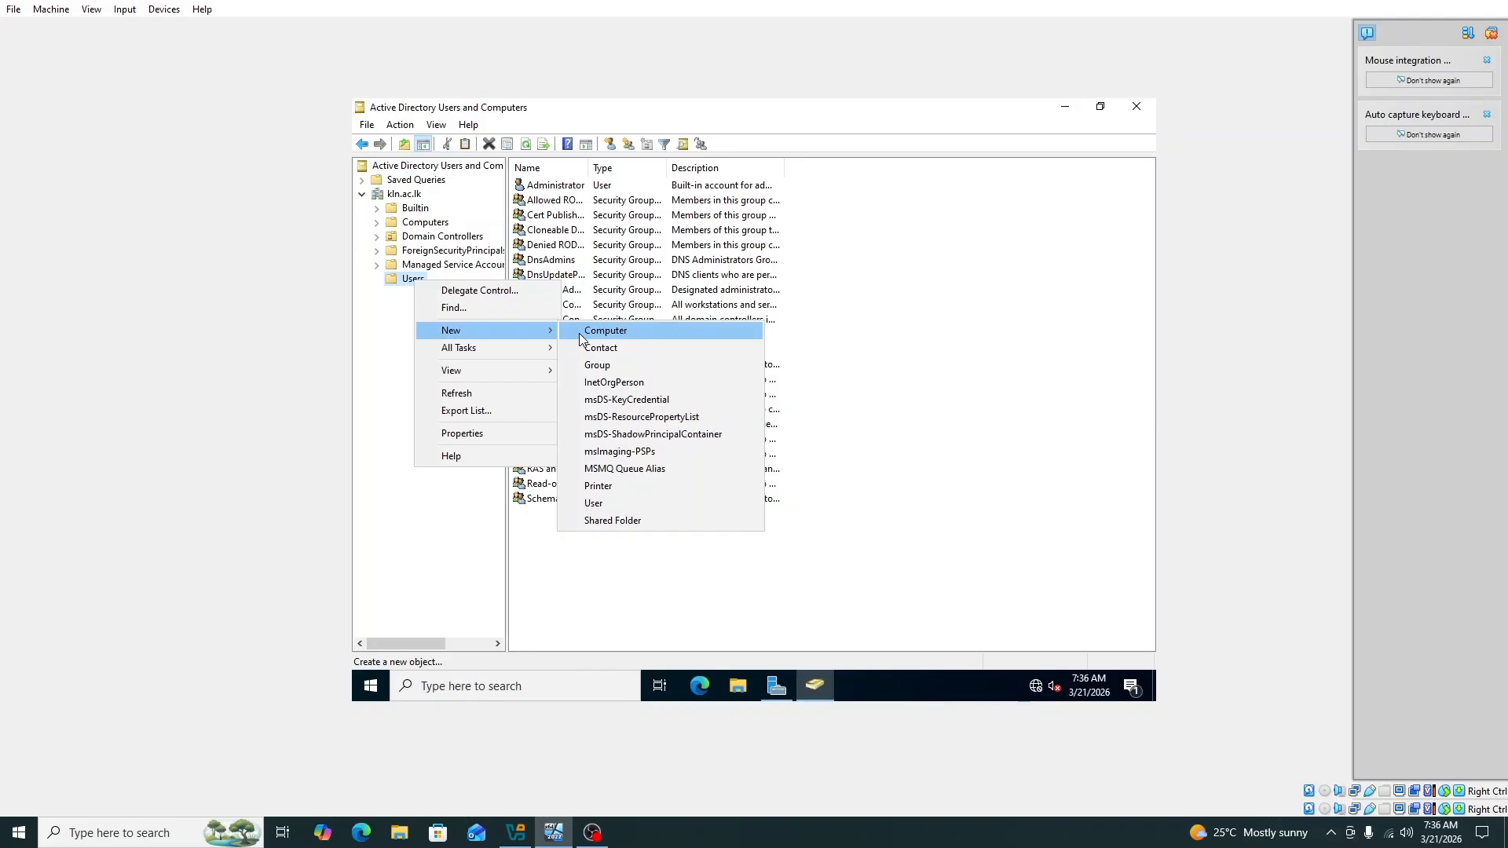
pyautogui.click(603, 507)
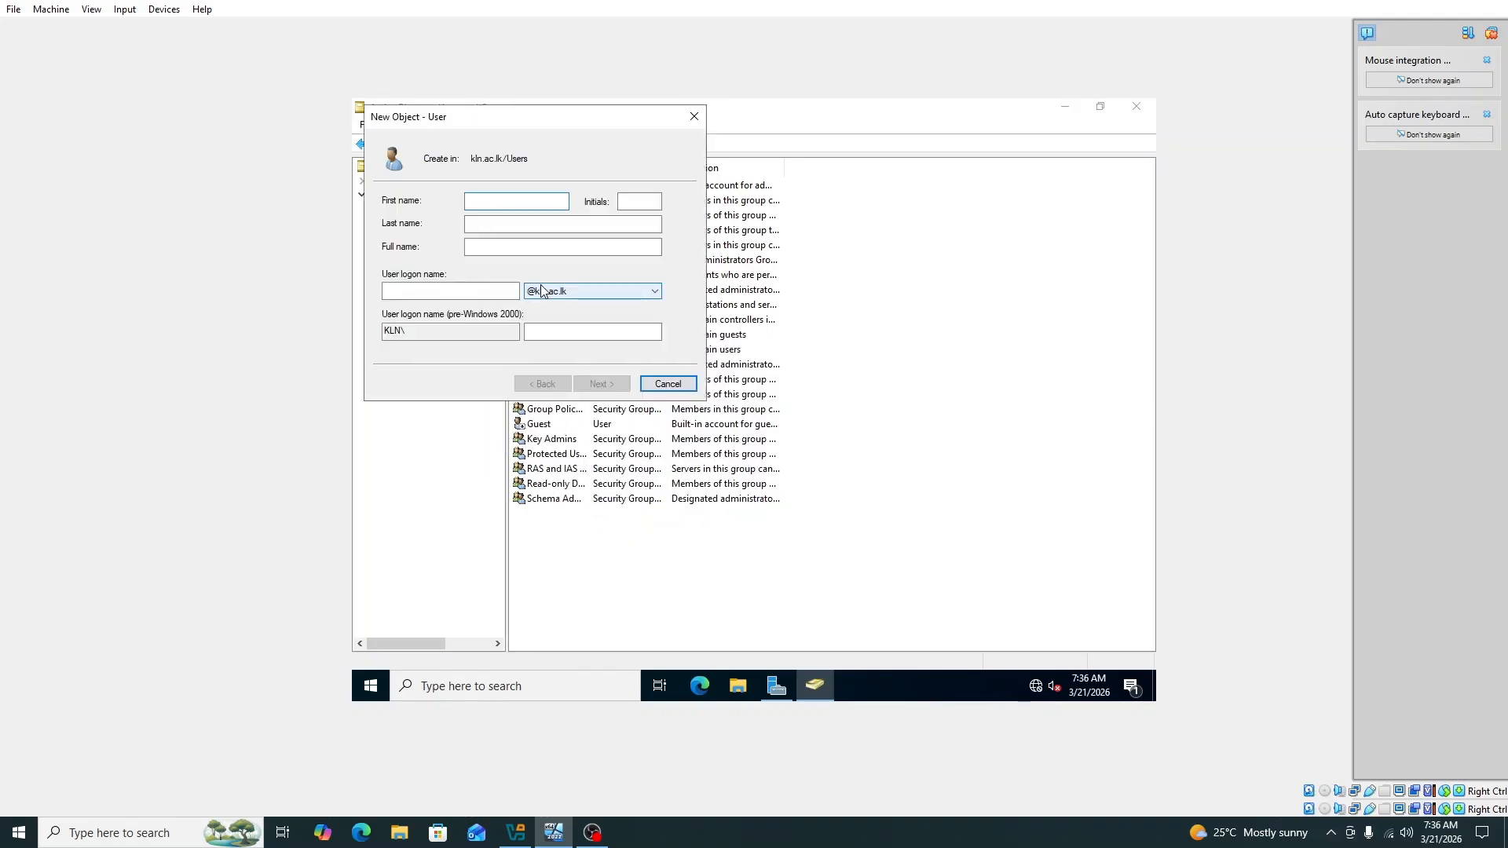
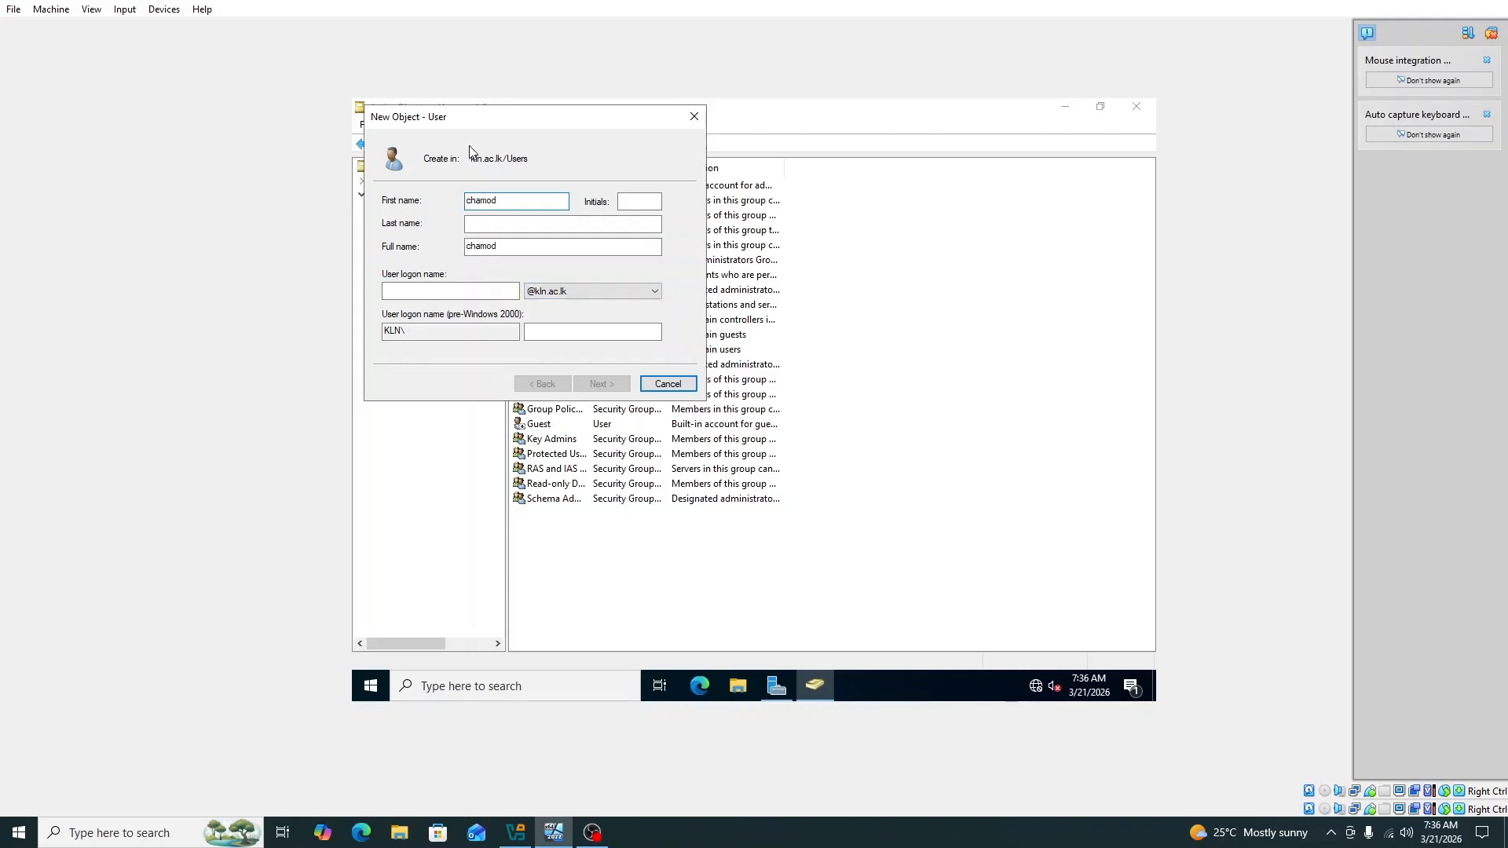
# Step: Enter the user's first name, last name and logon name, then continue
pyautogui.click(483, 226)
pyautogui.click(436, 292)
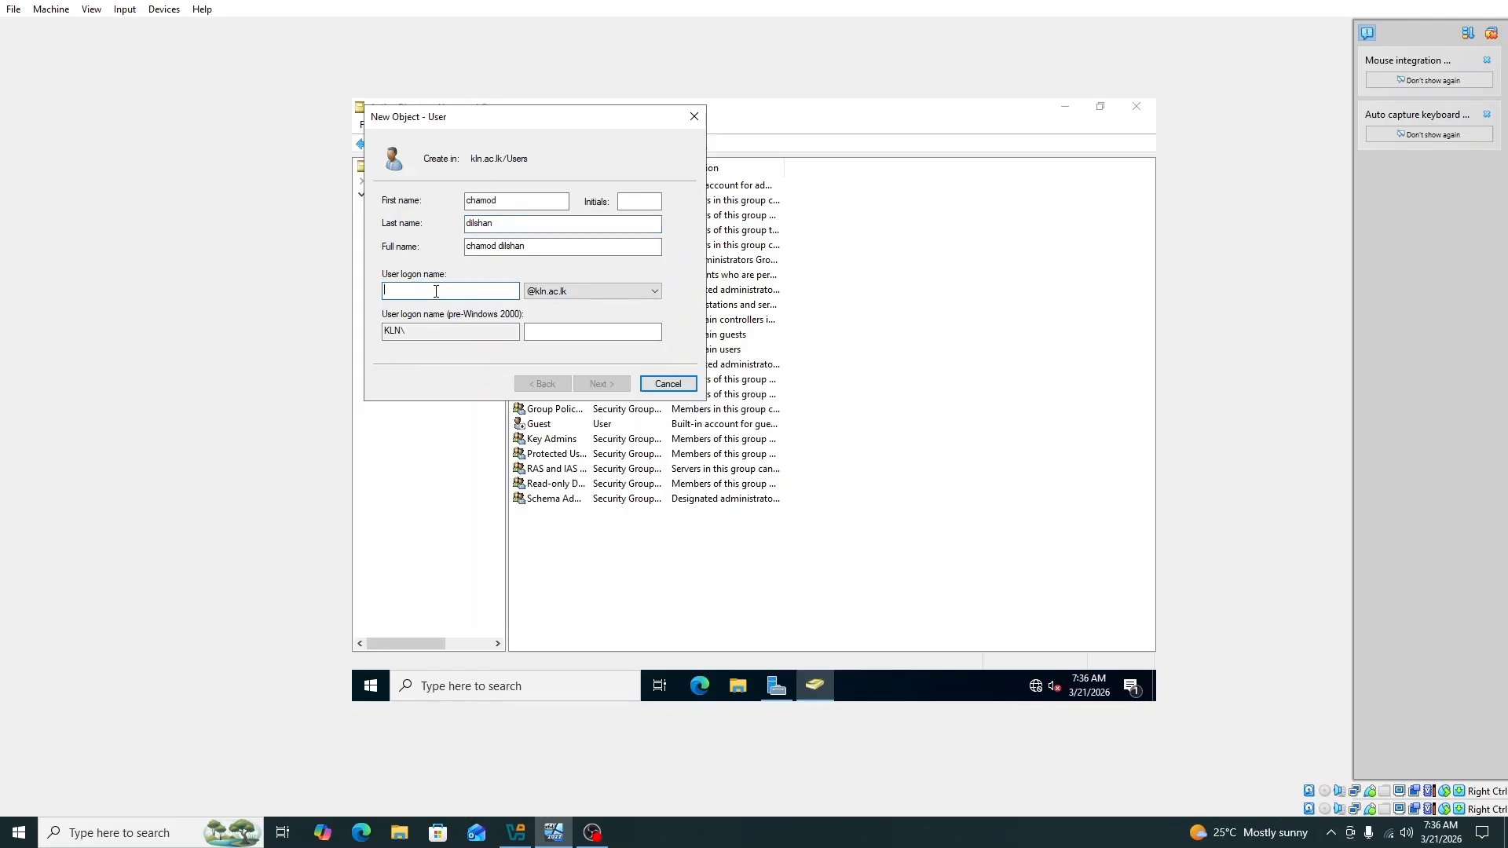
pyautogui.write('chamo')
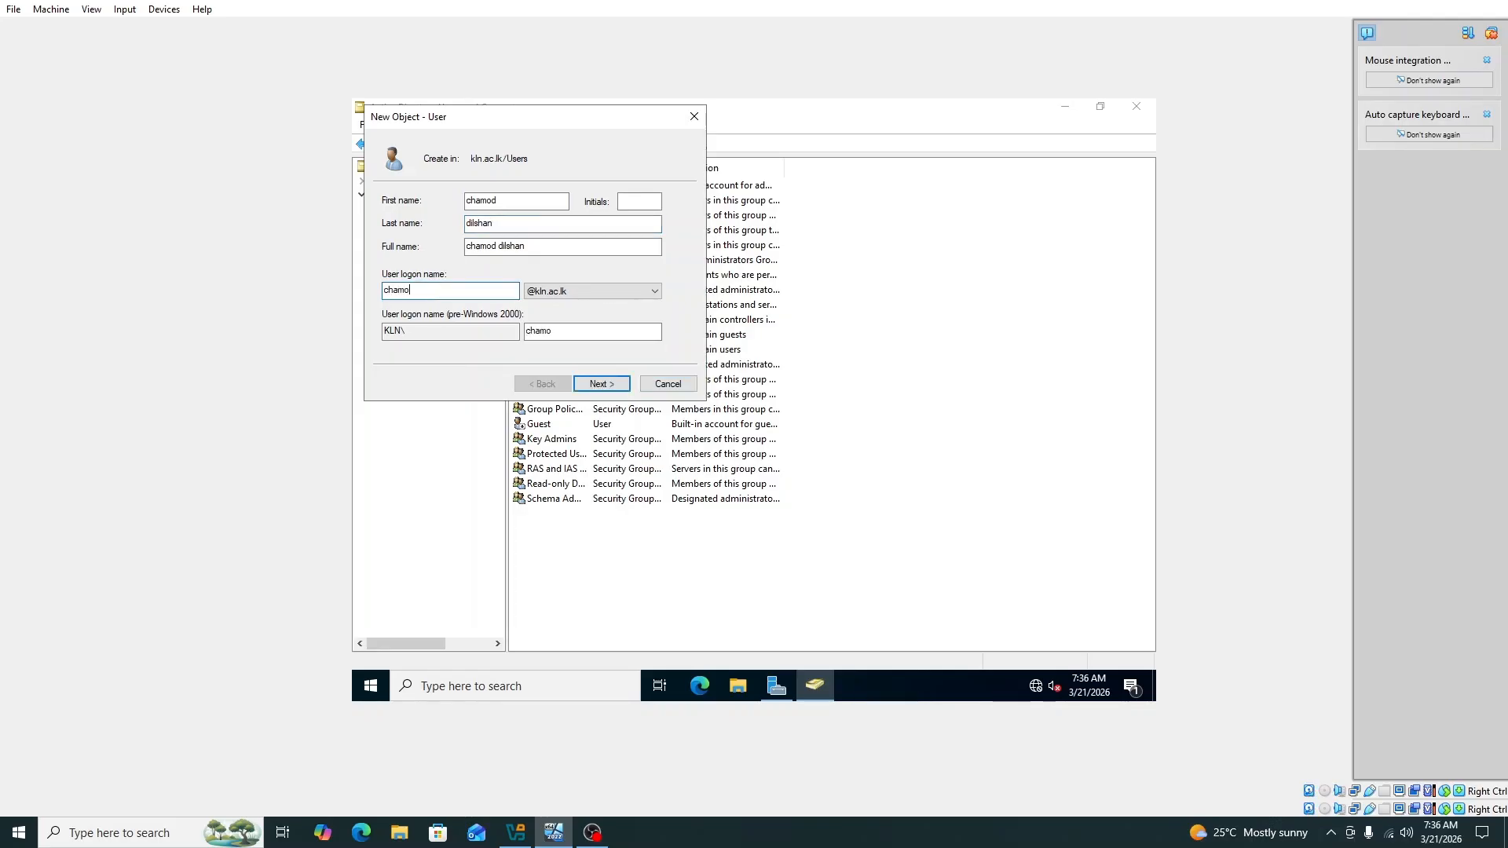
pyautogui.write('d')
pyautogui.click(602, 386)
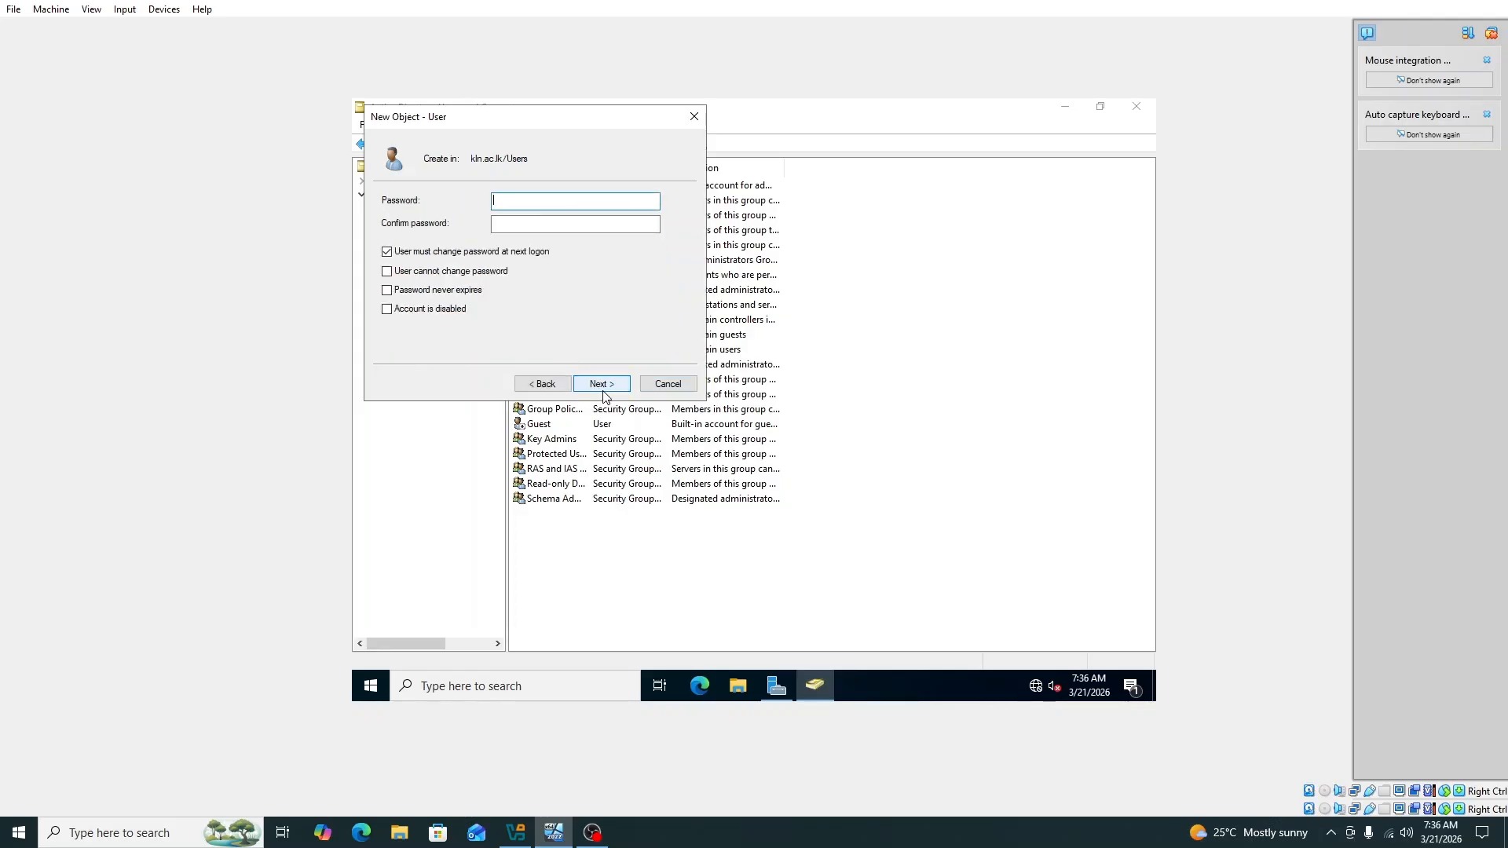
# Step: Clear must-change-password, tick cannot-change and never-expires, set the password, and finish
pyautogui.click(388, 252)
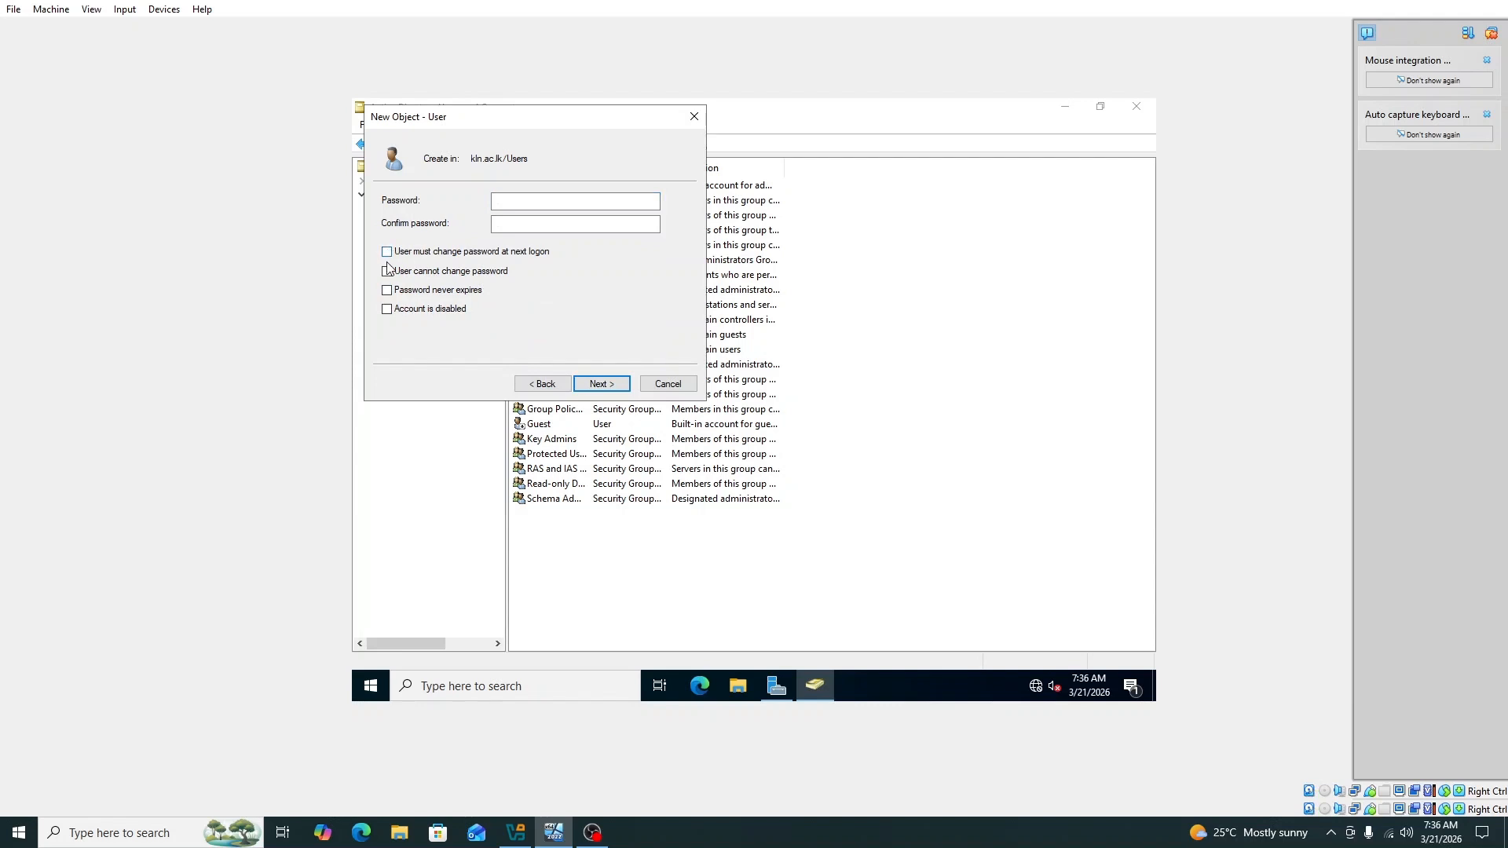
pyautogui.click(387, 272)
pyautogui.click(387, 291)
pyautogui.click(531, 200)
pyautogui.write('••')
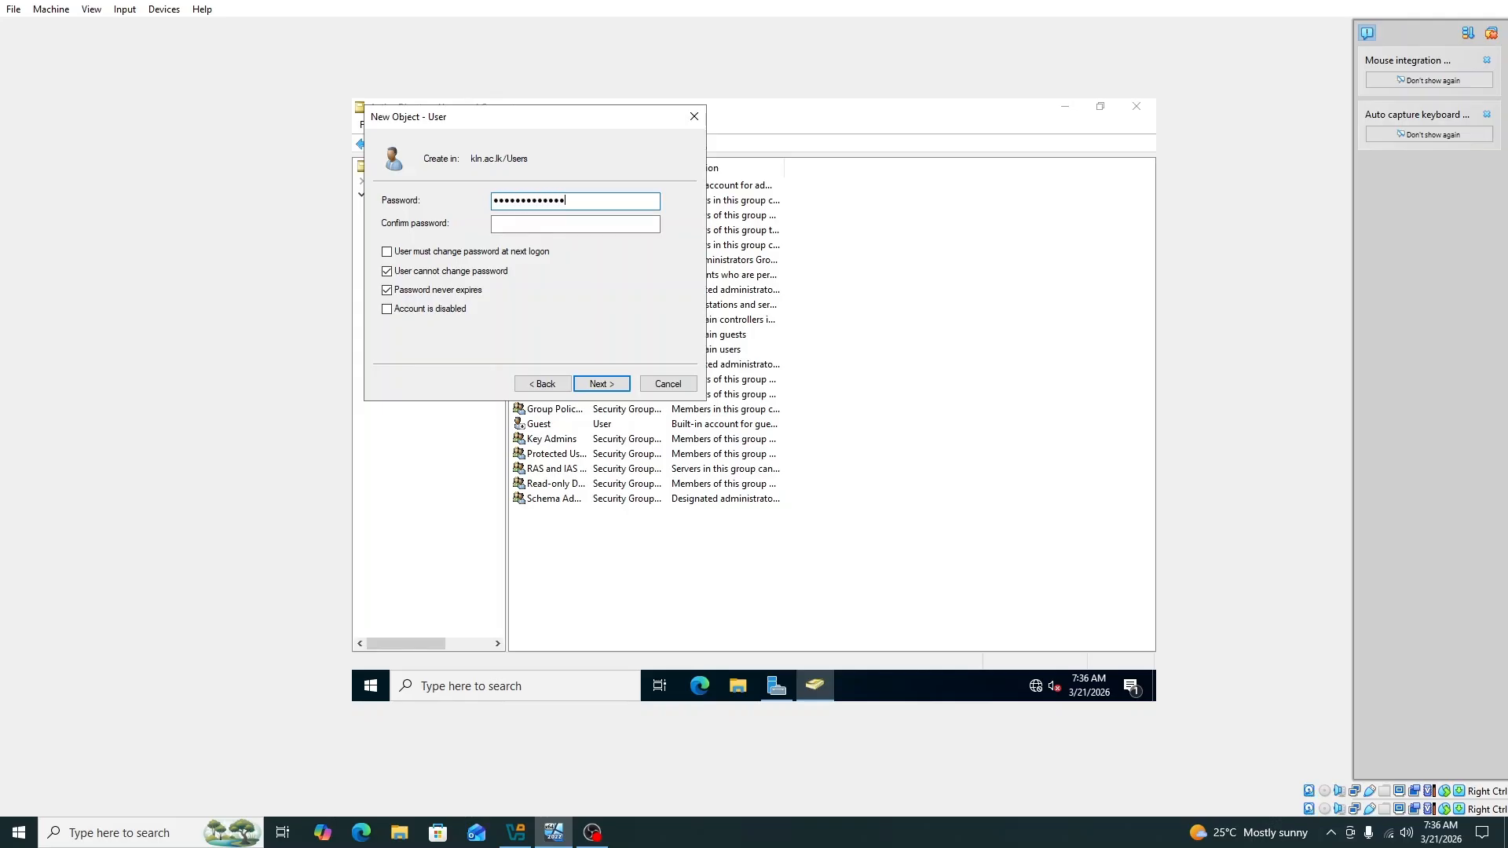
pyautogui.click(539, 230)
pyautogui.click(603, 384)
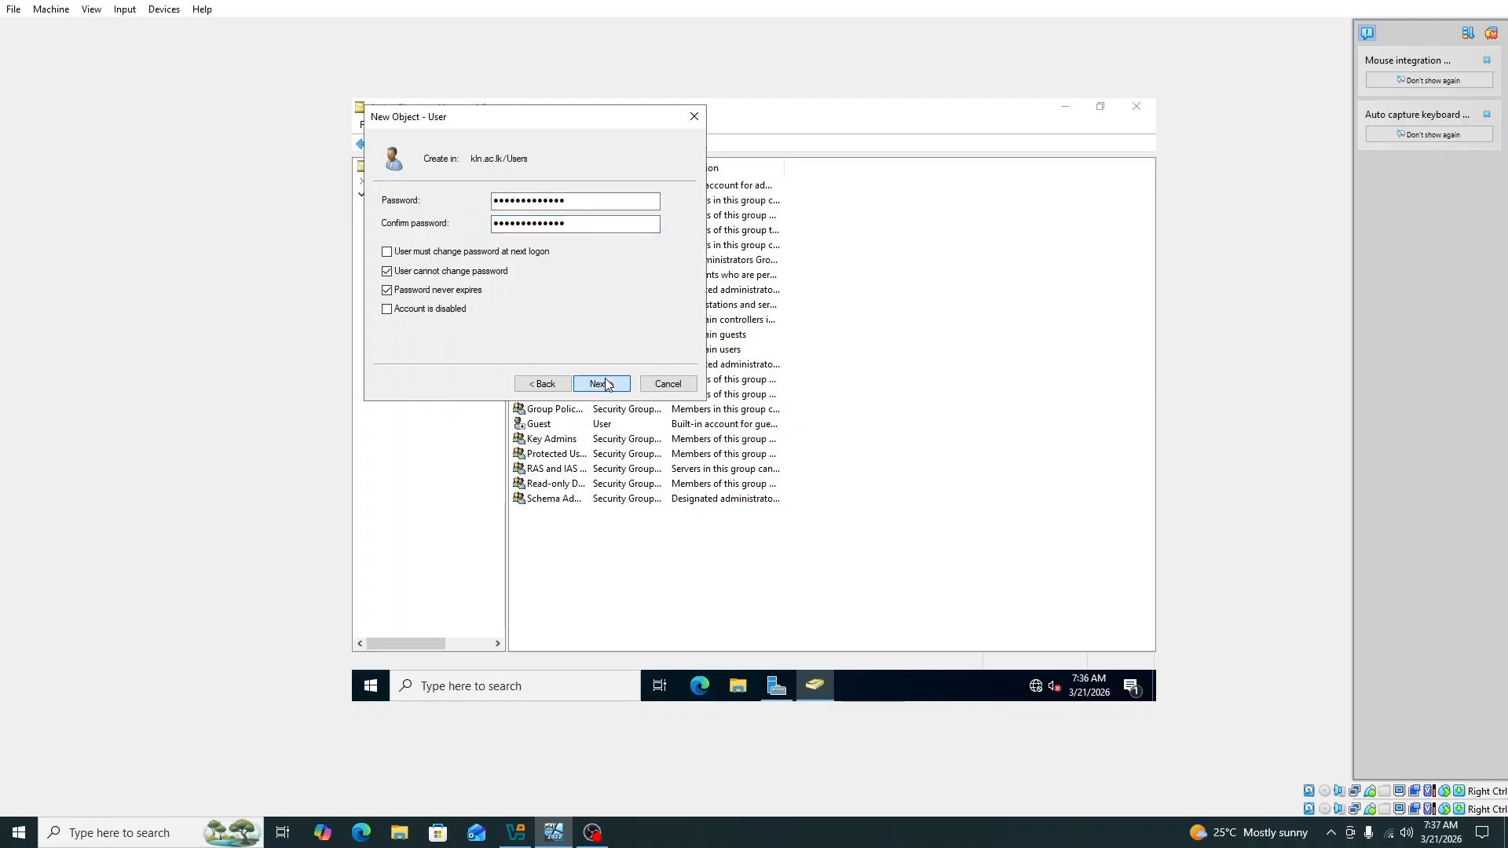
pyautogui.click(601, 384)
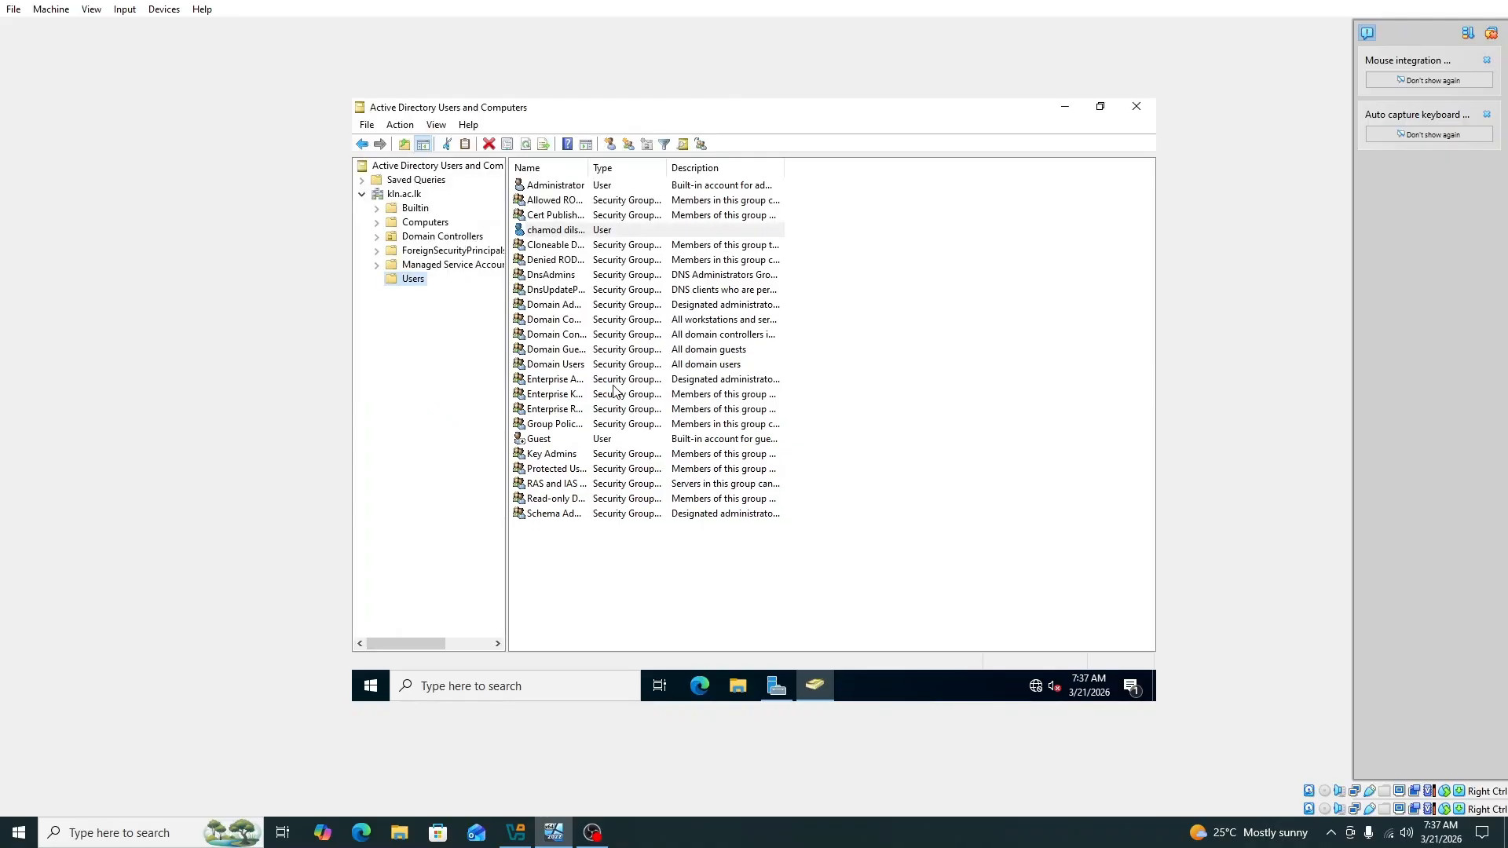
# Step: Create a global security group named 'University' in the kln.ac.lk Users container
pyautogui.click(587, 229)
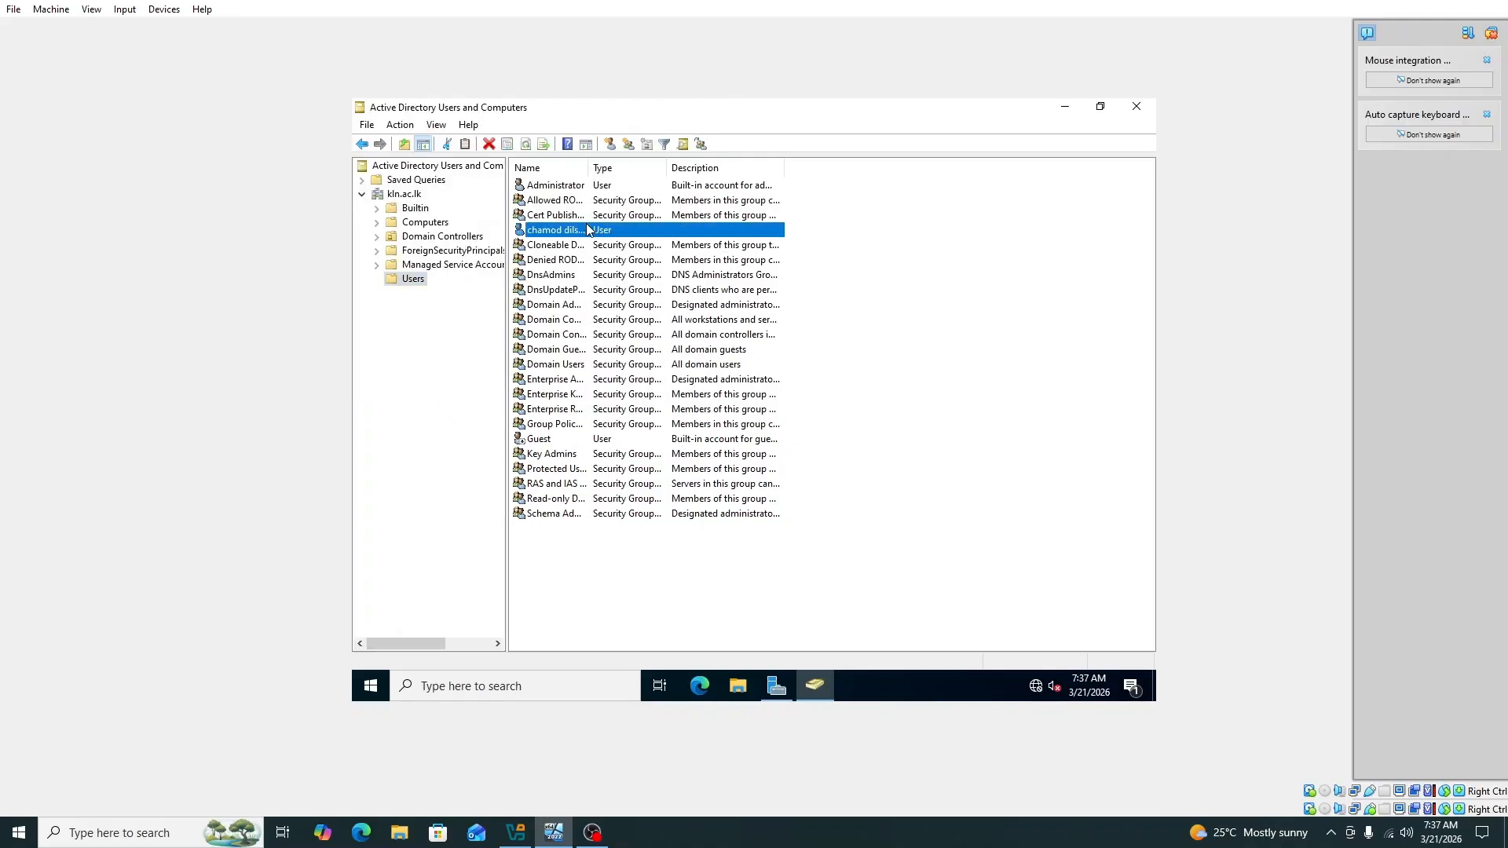
pyautogui.click(470, 316)
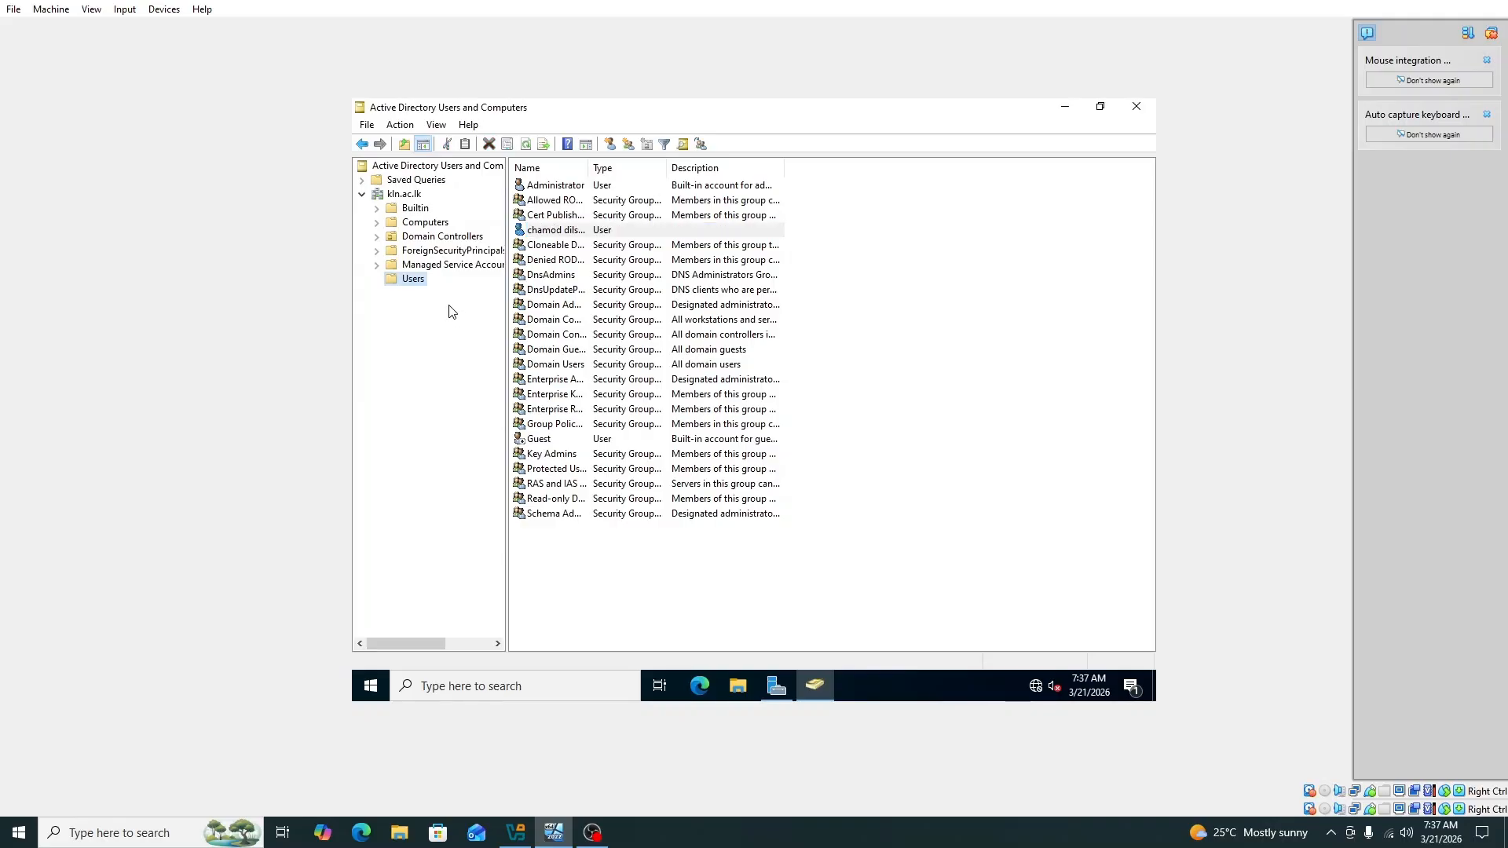
pyautogui.rightClick(413, 286)
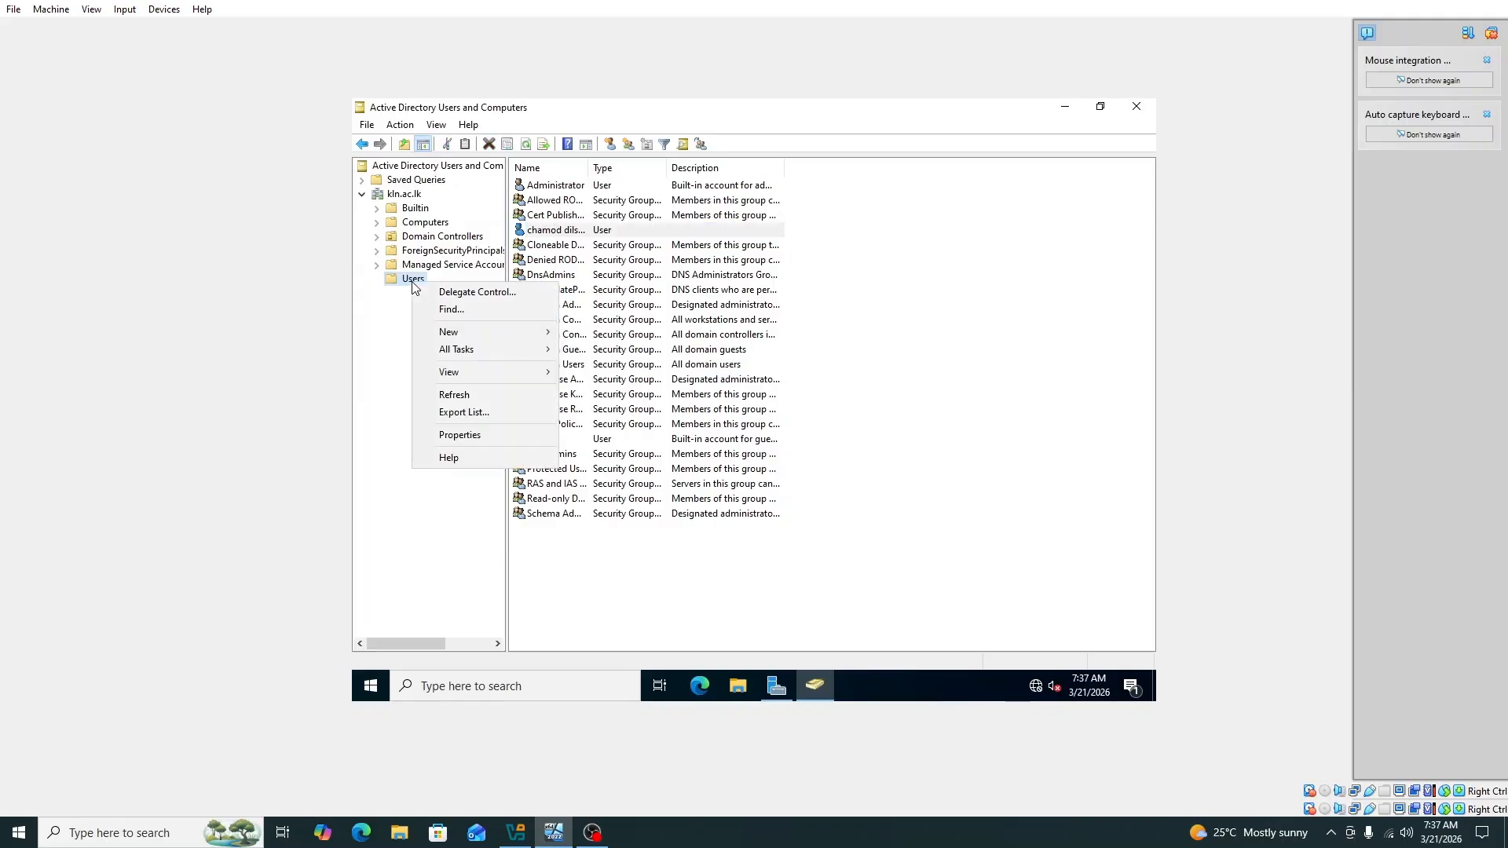
pyautogui.moveTo(457, 332)
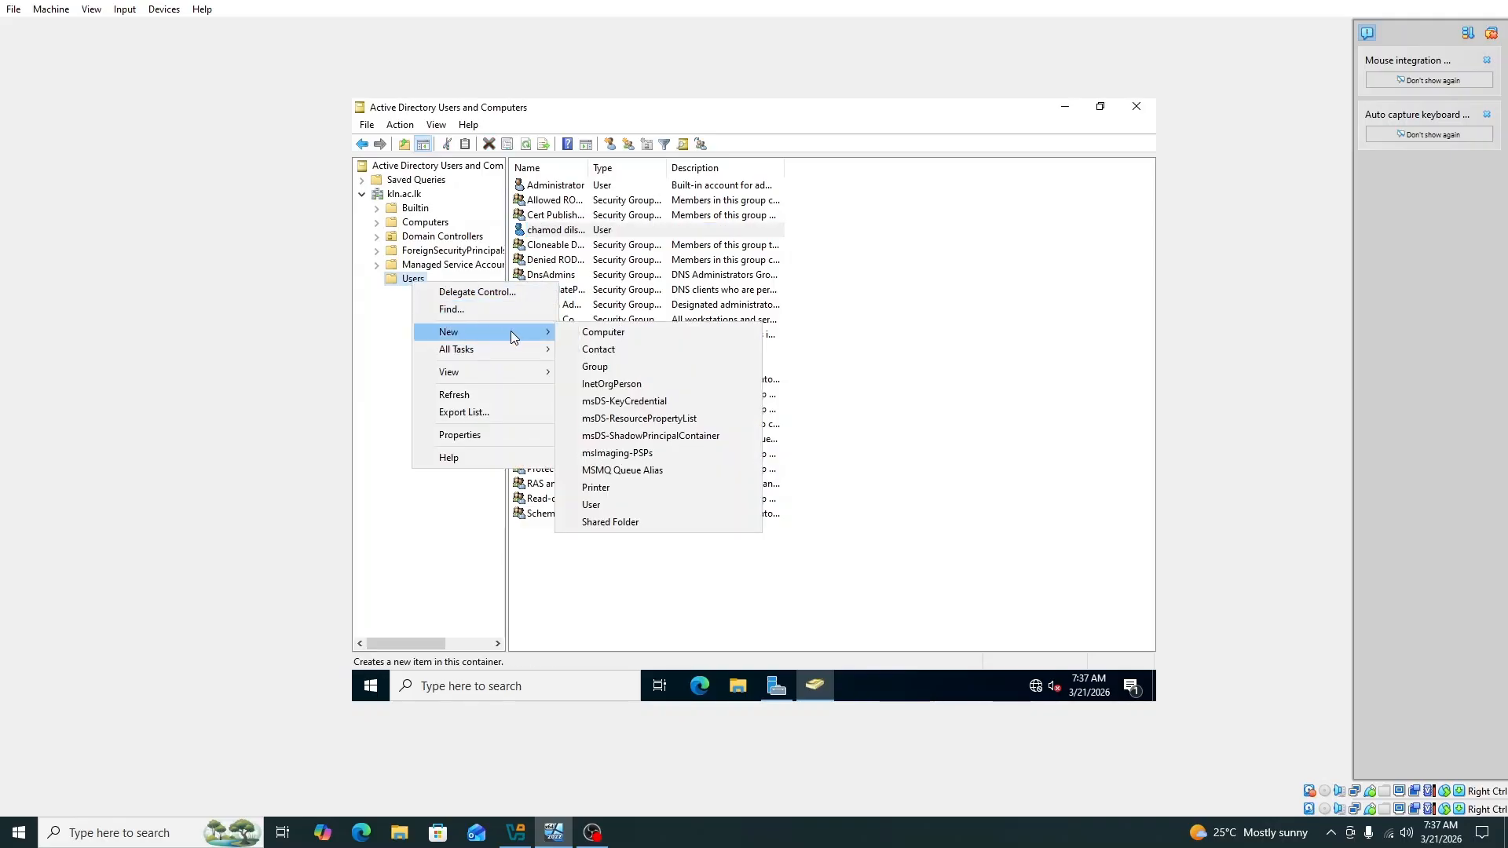
pyautogui.click(620, 369)
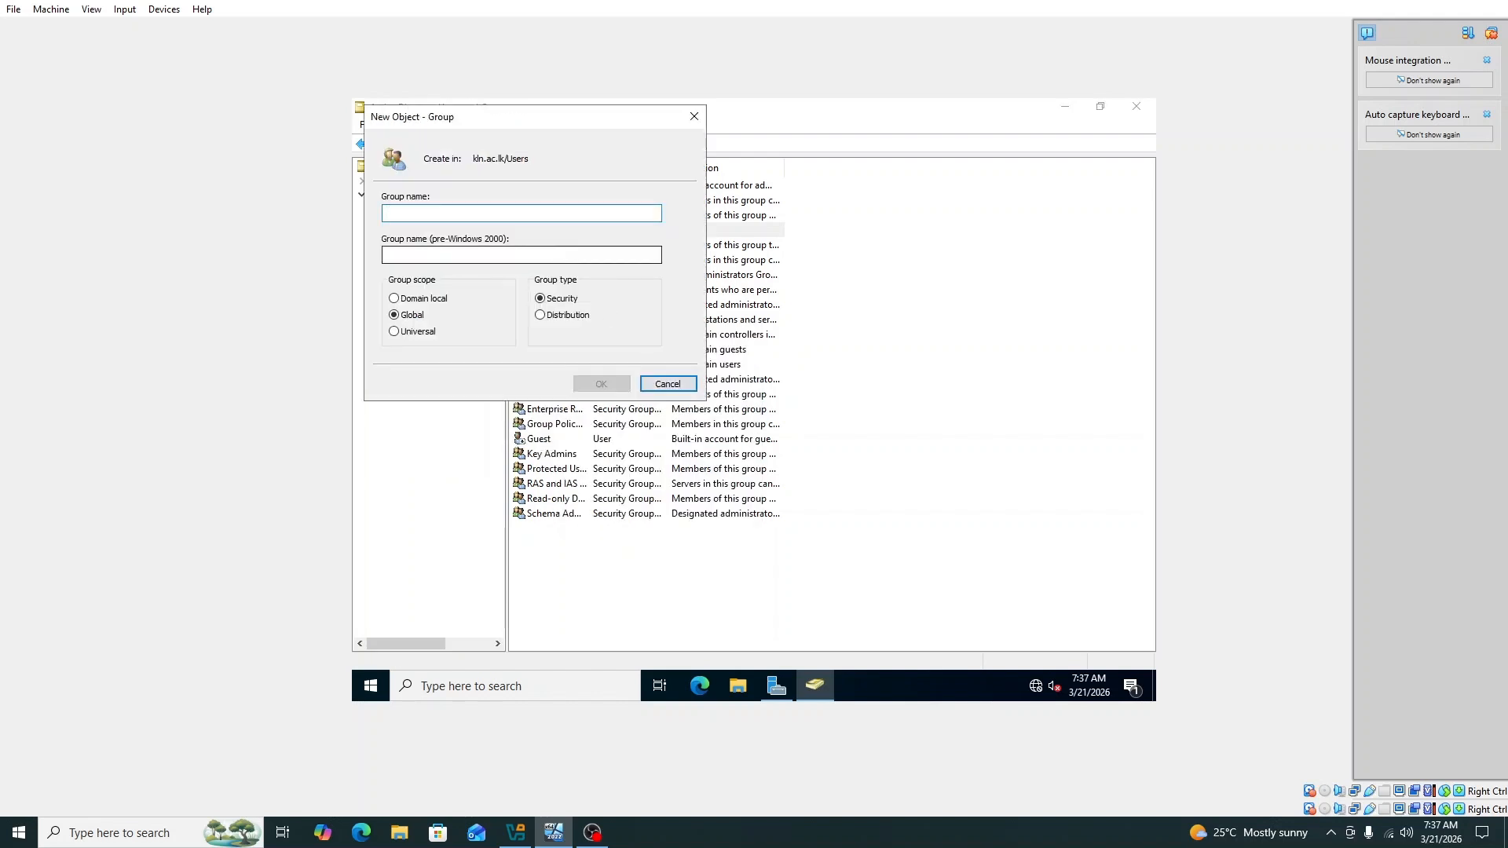
pyautogui.write('Uni')
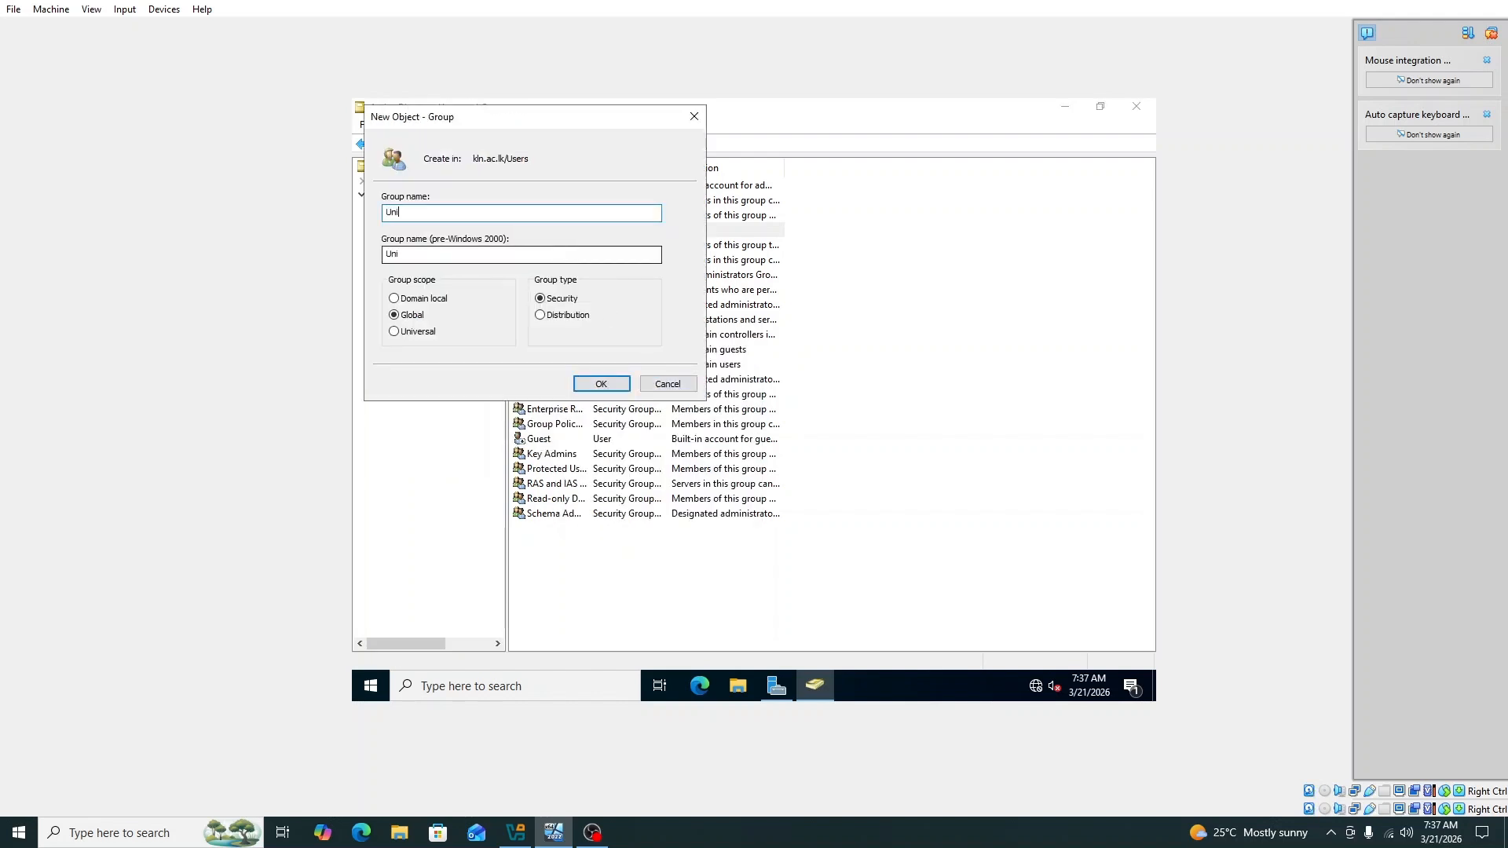
pyautogui.write('versity')
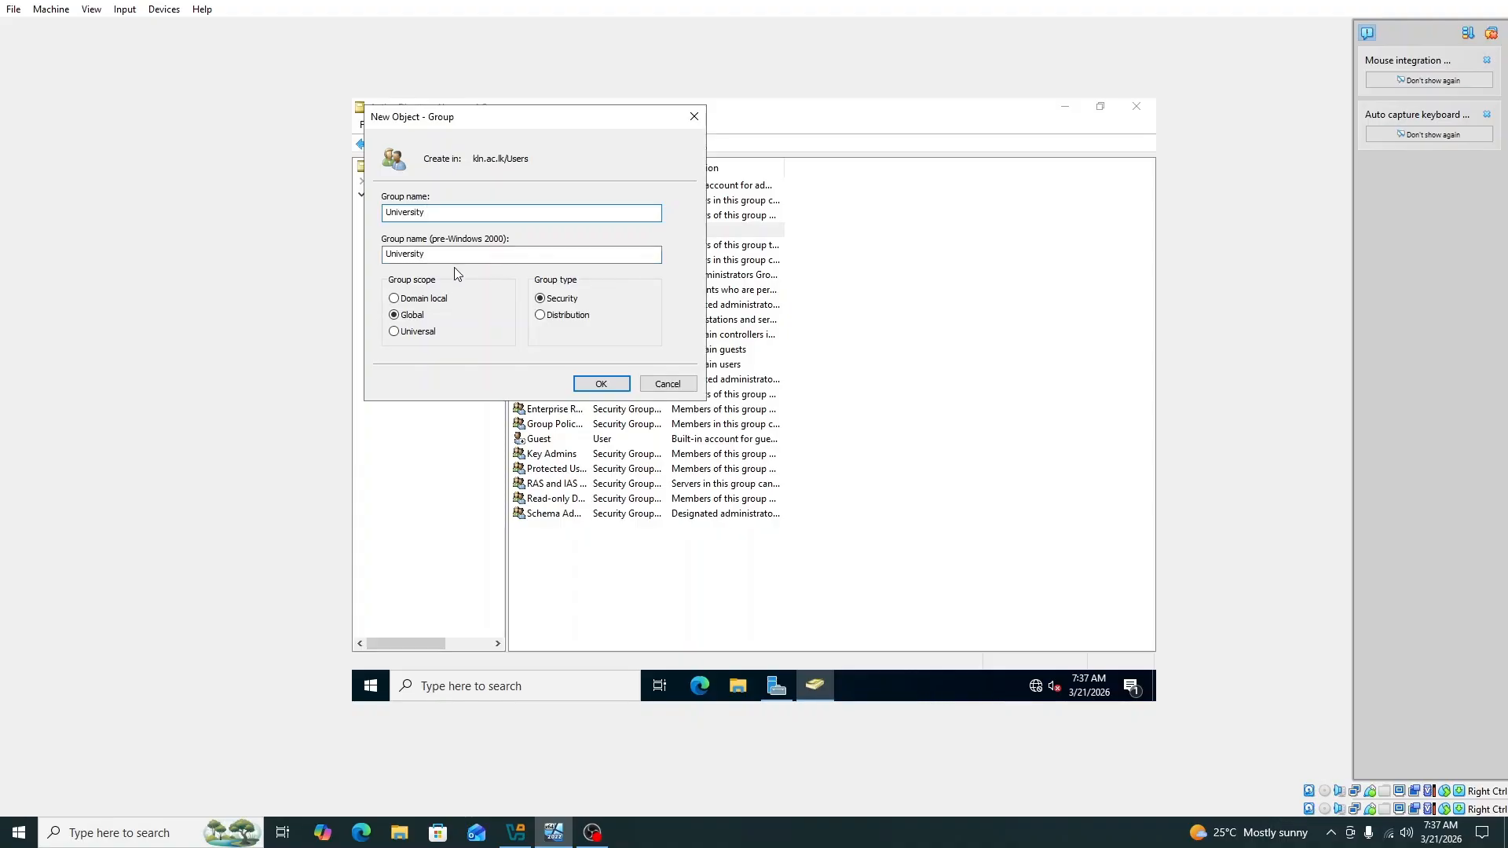
pyautogui.click(602, 384)
pyautogui.click(591, 560)
pyautogui.click(587, 531)
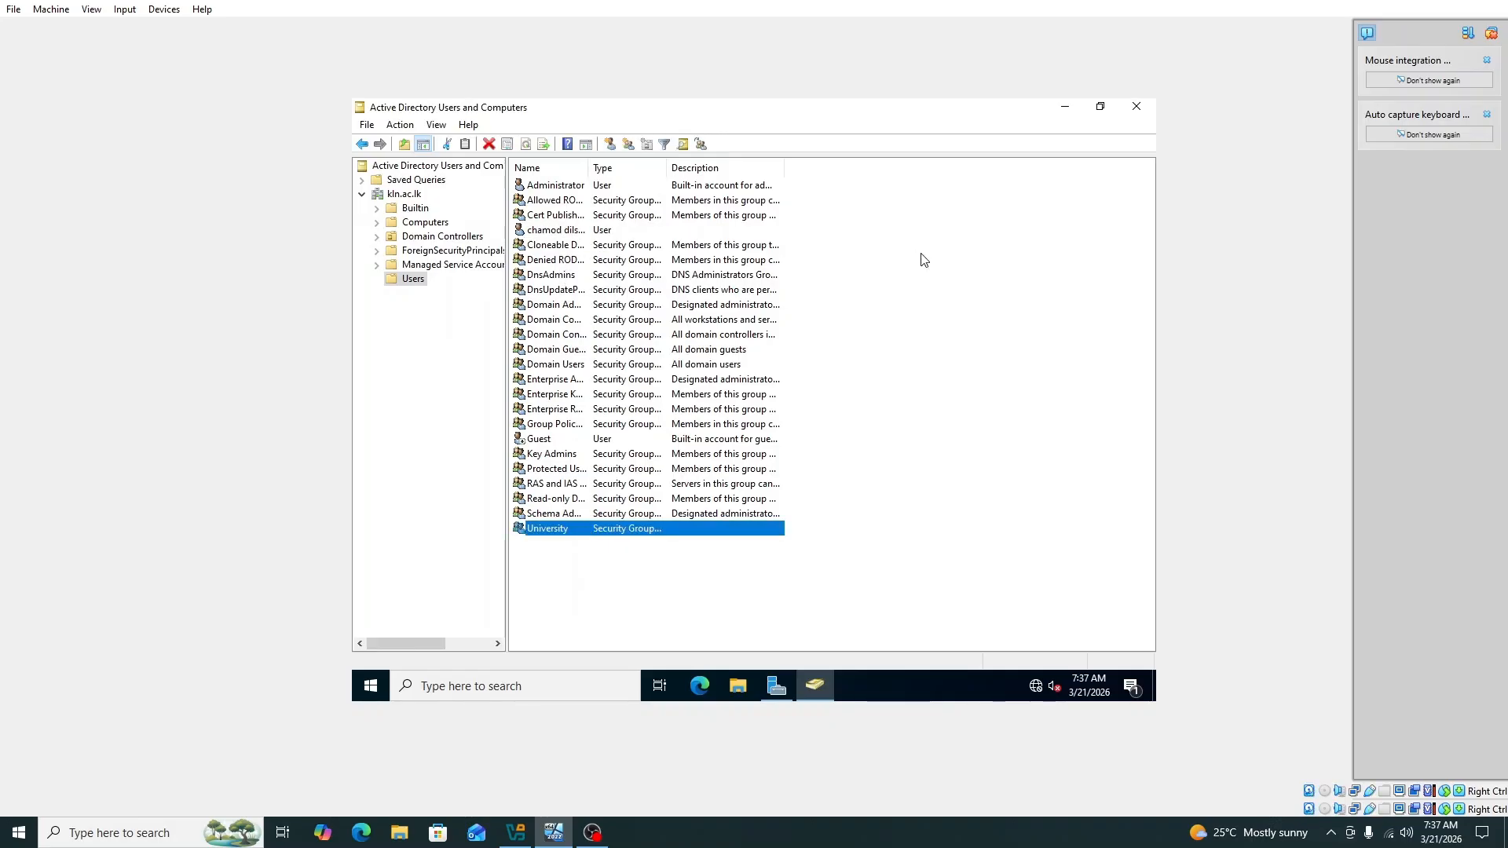
# Step: Add the new user to the University group through Add to a group
pyautogui.click(546, 232)
pyautogui.rightClick(560, 235)
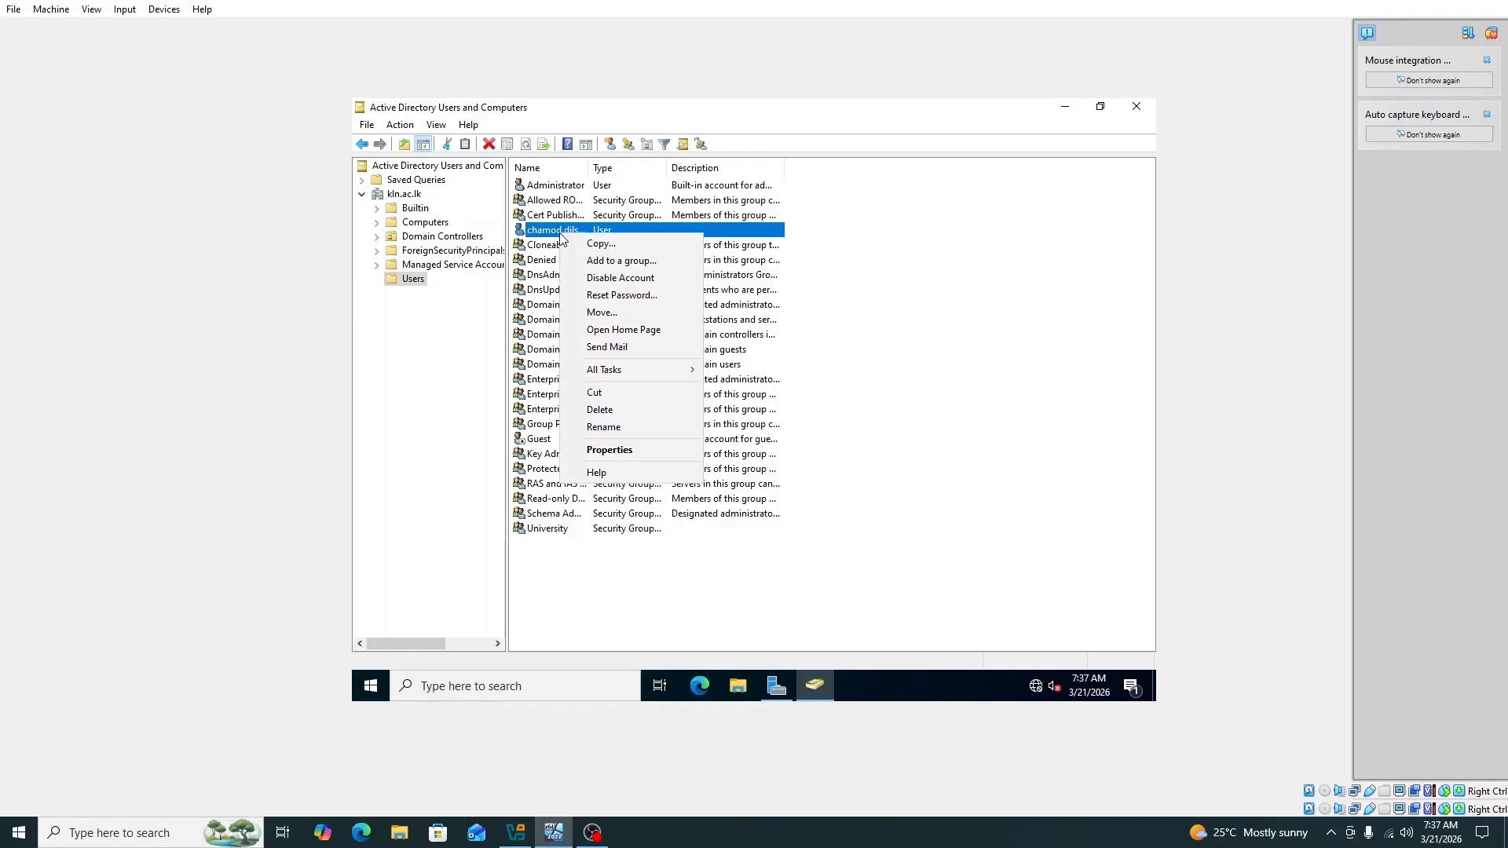
pyautogui.click(628, 260)
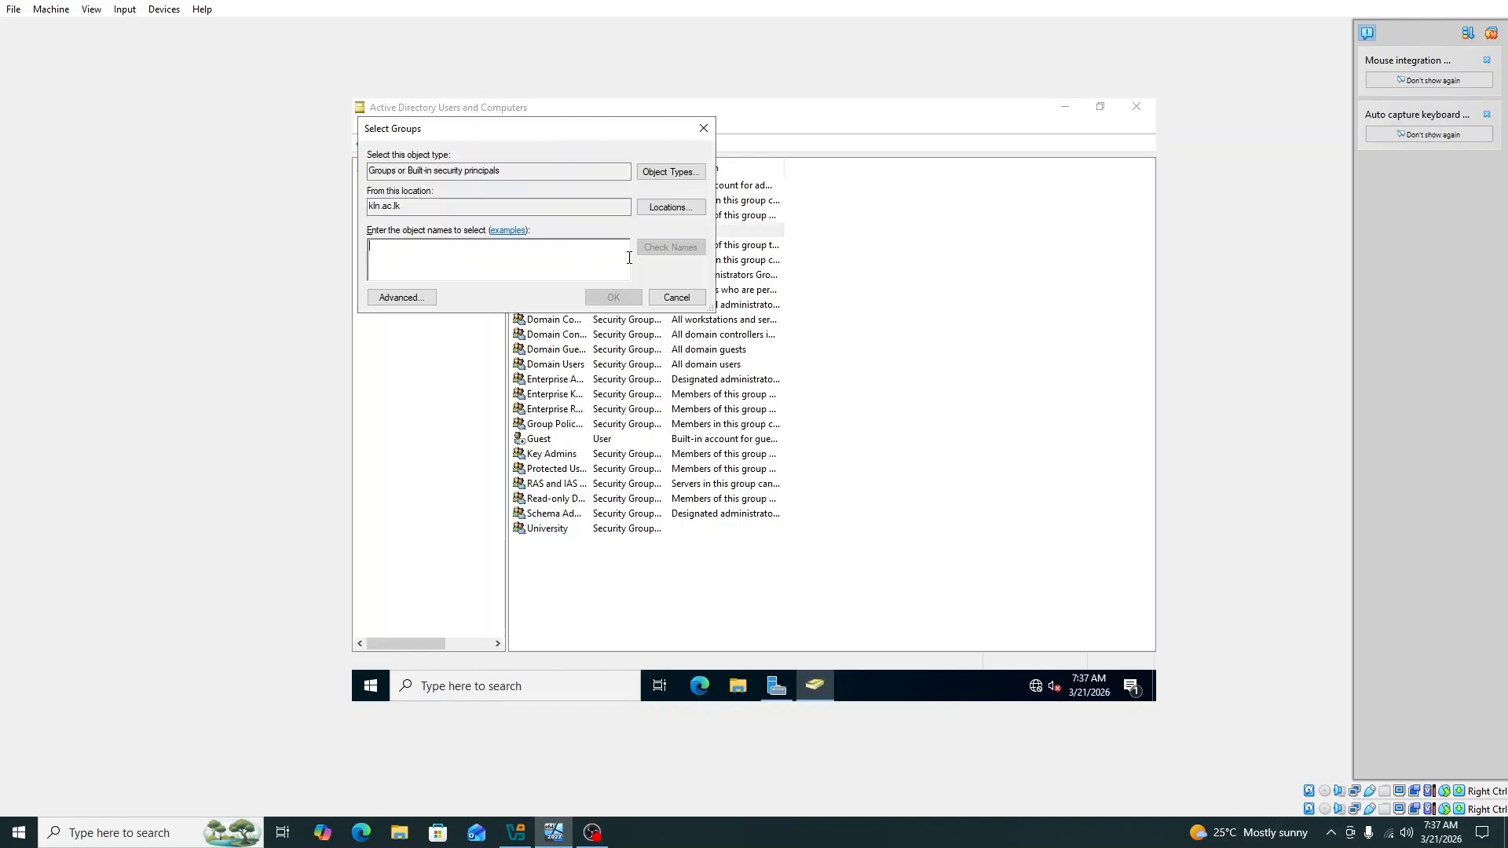
pyautogui.click(390, 303)
pyautogui.click(729, 300)
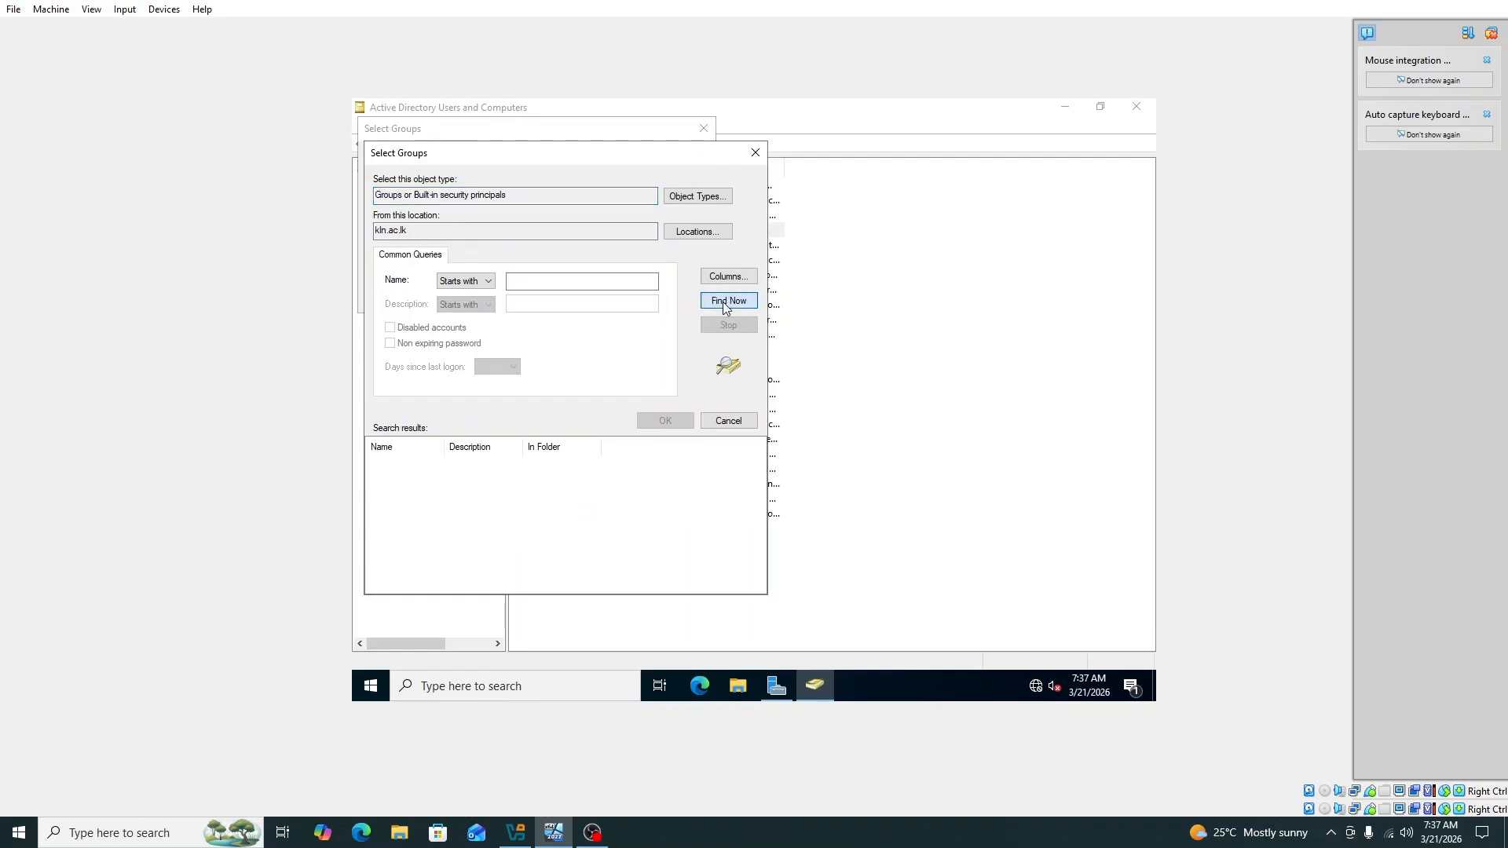
pyautogui.scroll(-12, 448, 542)
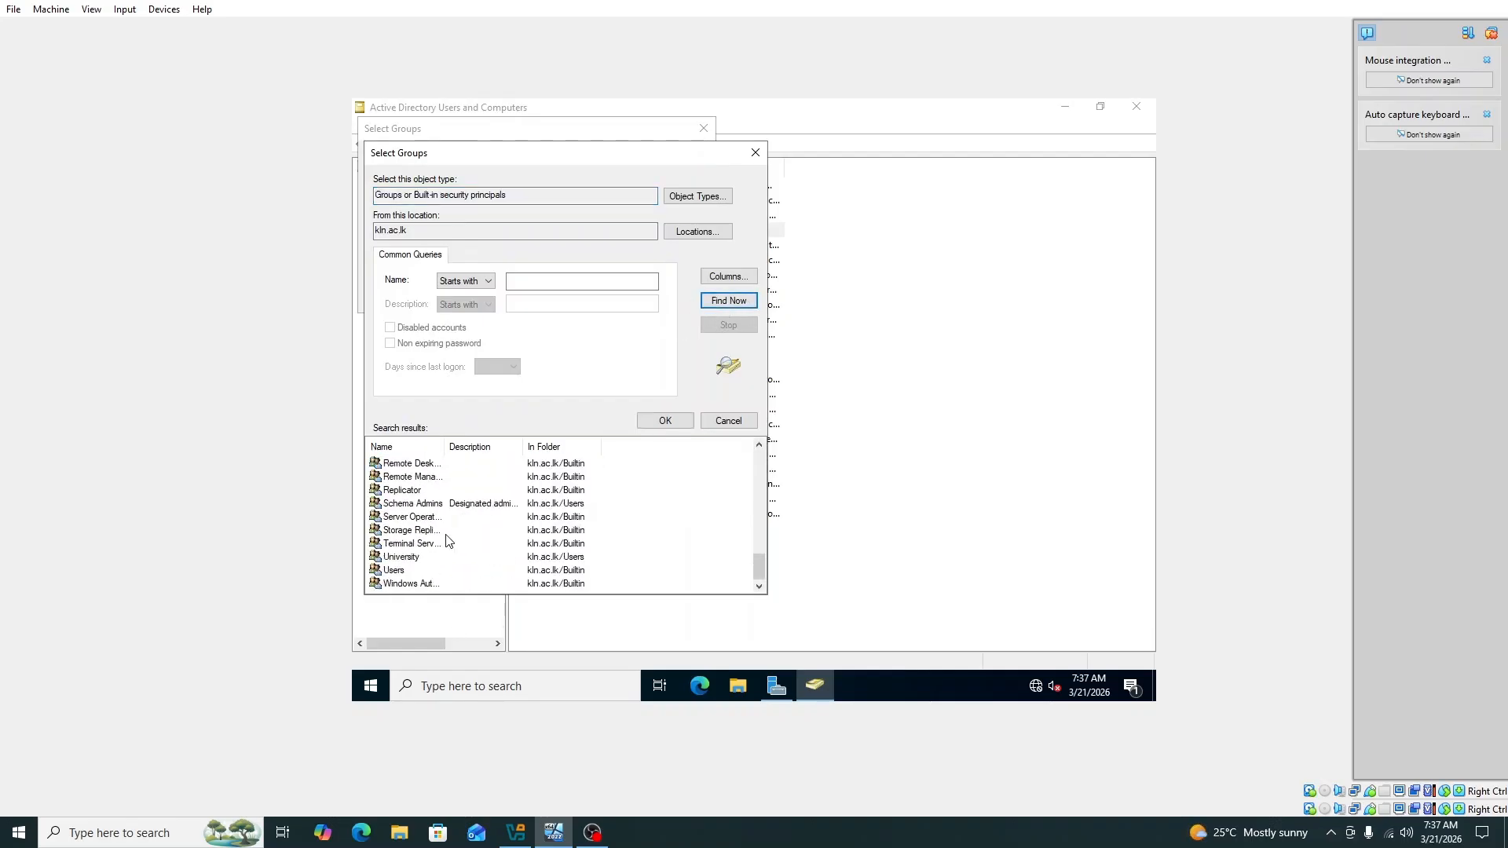
pyautogui.click(399, 559)
pyautogui.click(665, 421)
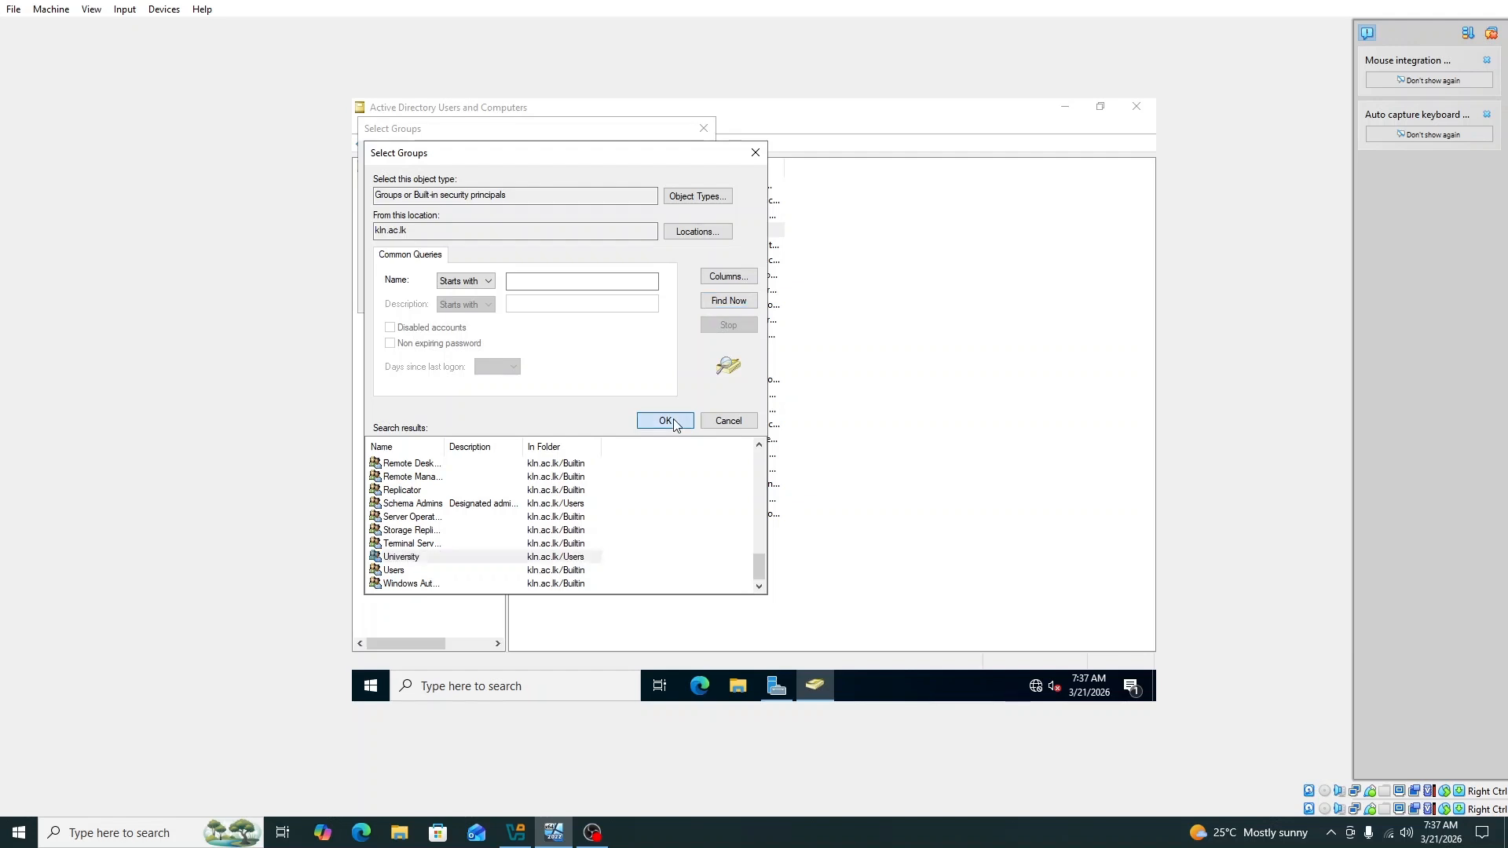
pyautogui.click(613, 298)
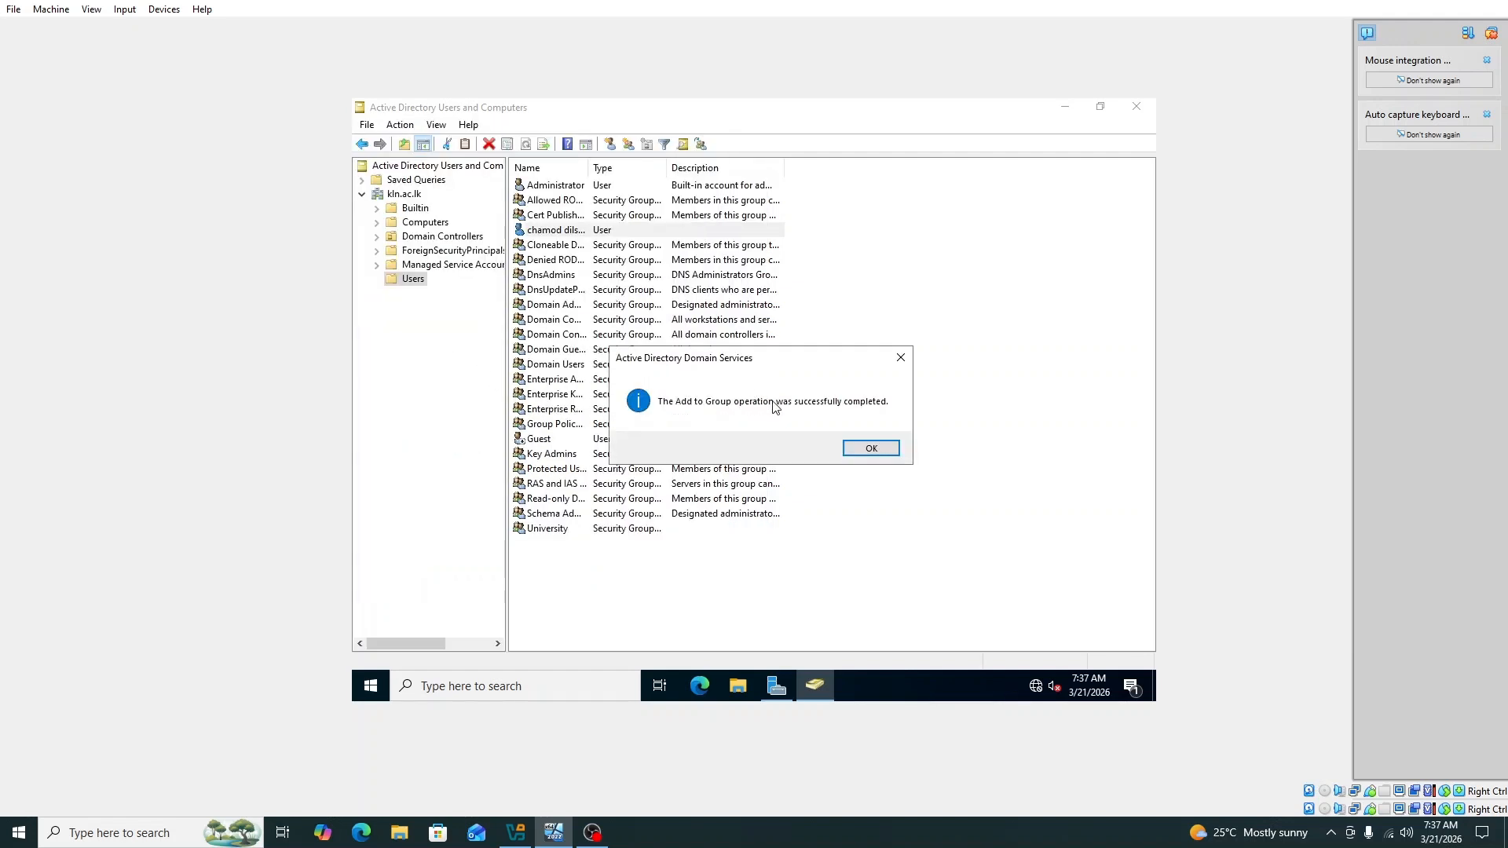
pyautogui.click(894, 447)
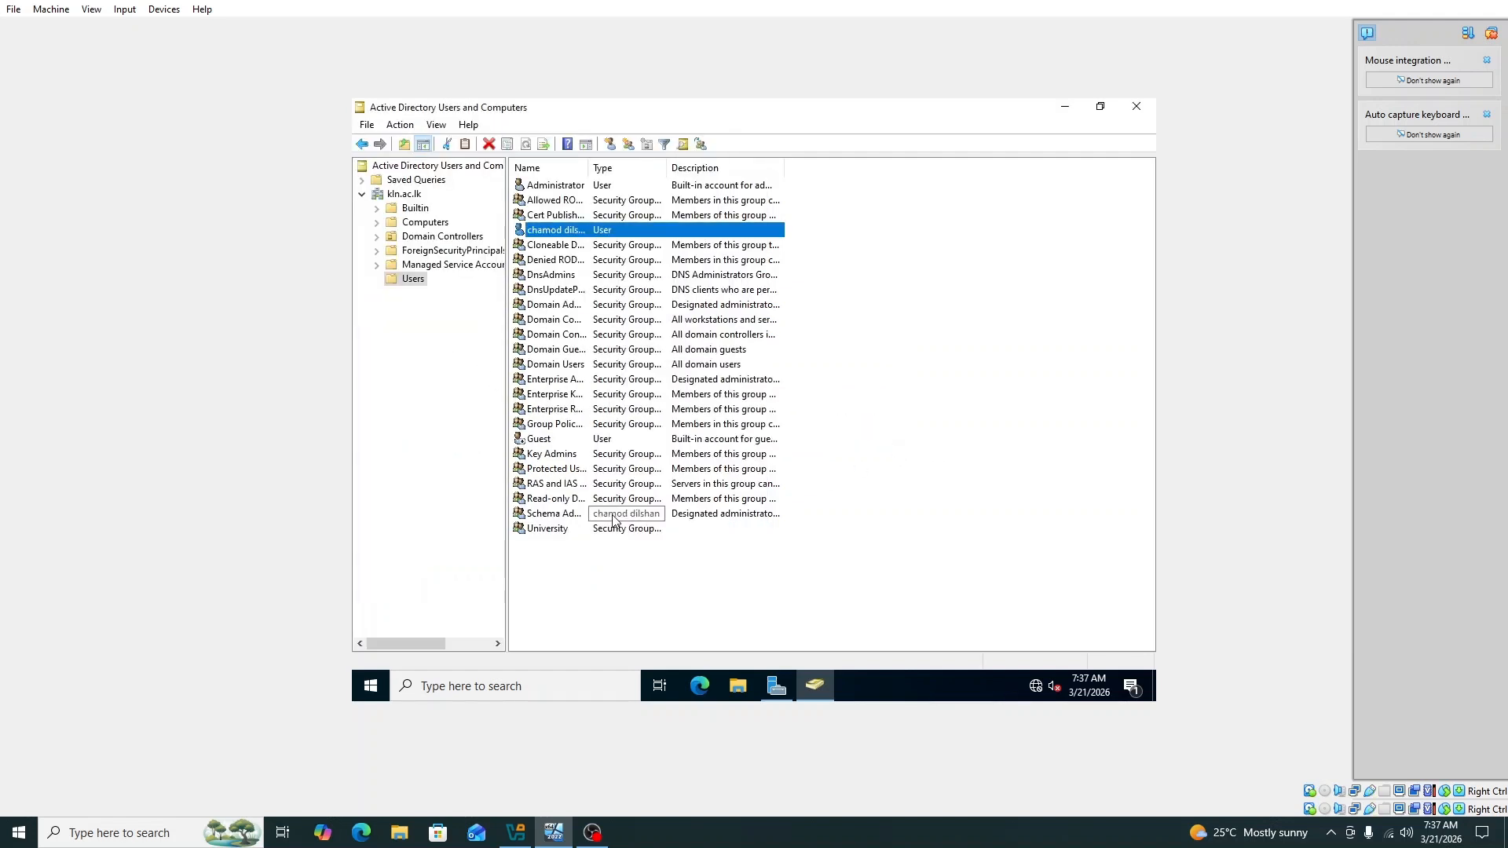
# Step: Confirm the user is listed in University's Members, close the properties, and switch to the client VM
pyautogui.click(597, 531)
pyautogui.rightClick(598, 536)
pyautogui.click(643, 496)
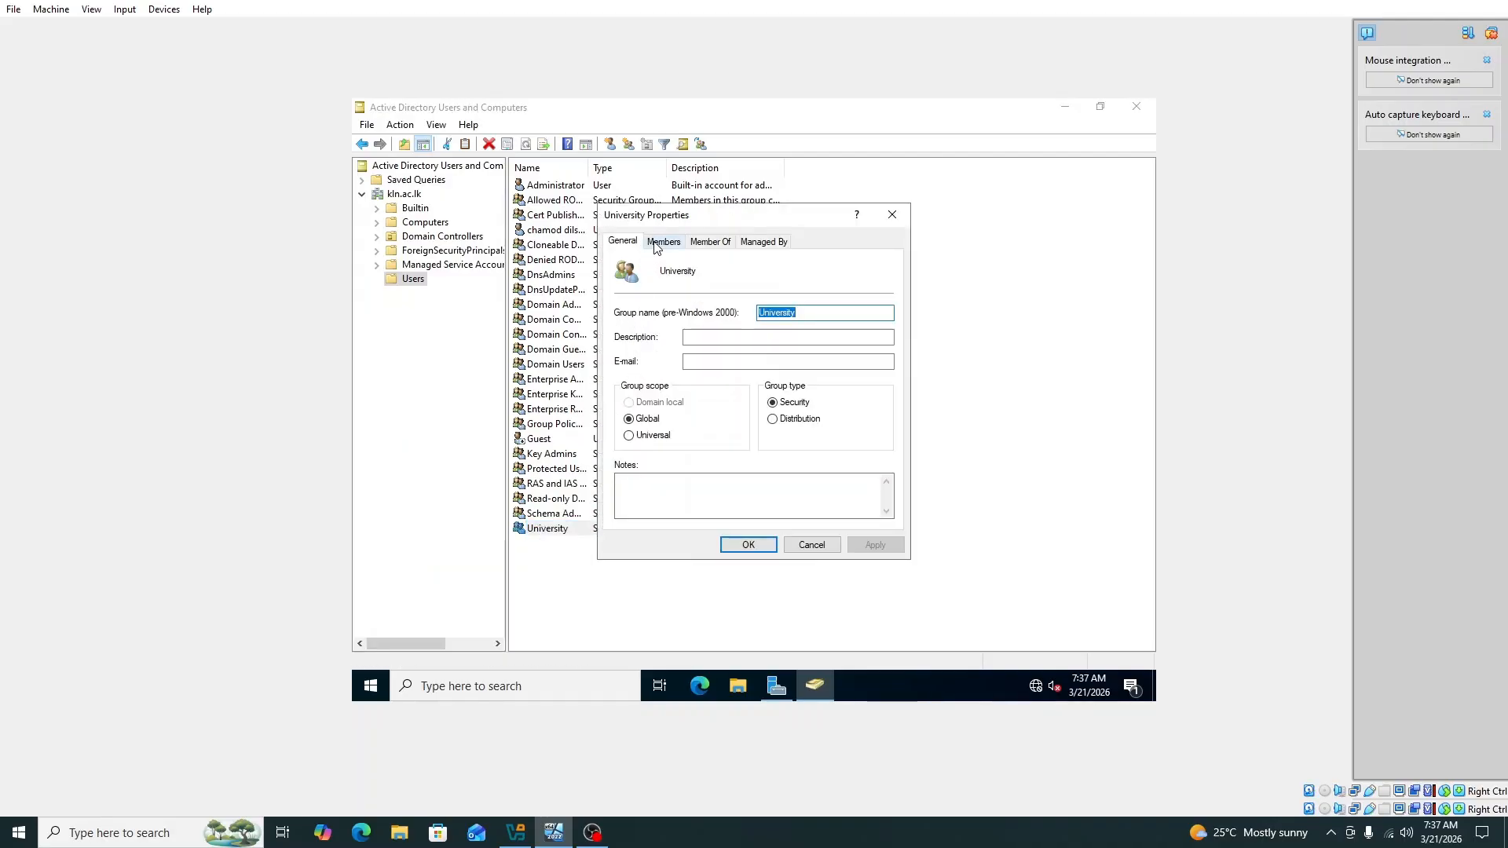
pyautogui.click(662, 242)
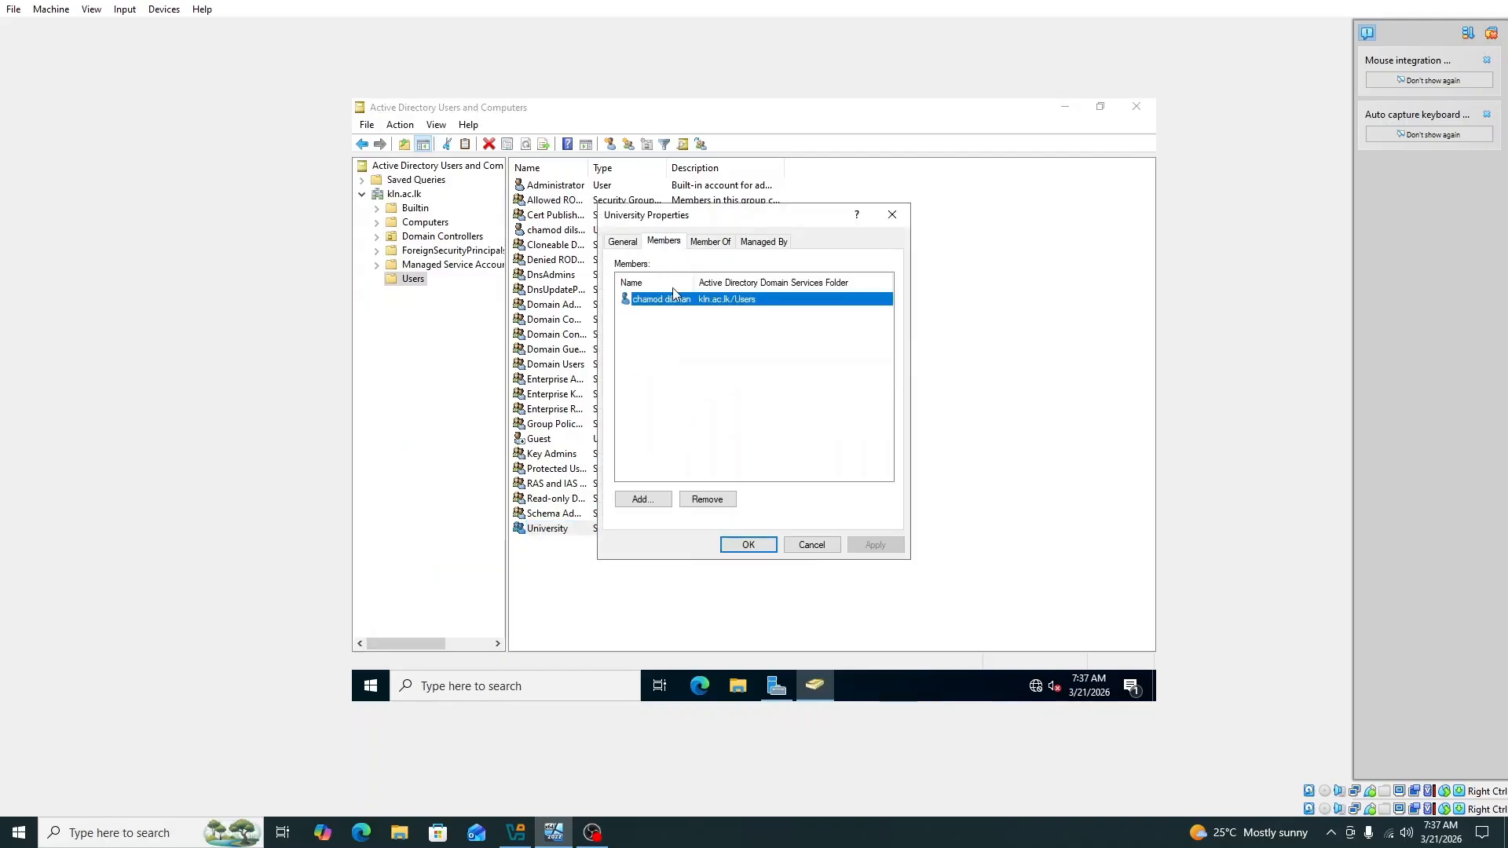
pyautogui.click(747, 545)
pyautogui.click(589, 831)
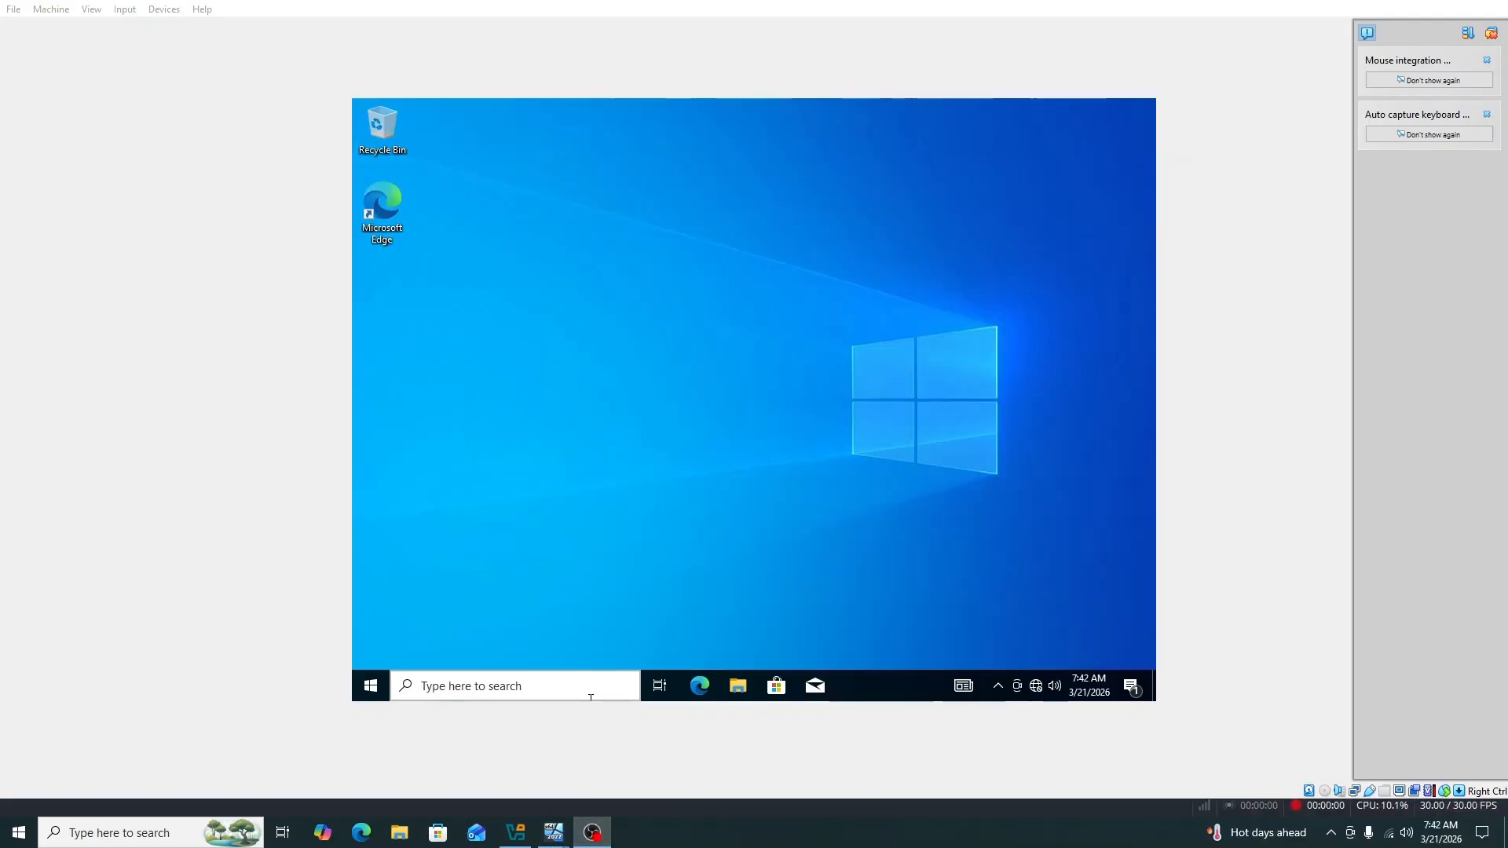
# Step: On the Windows 10 client, launch Control Panel with the 'control' command from Run
pyautogui.click(590, 698)
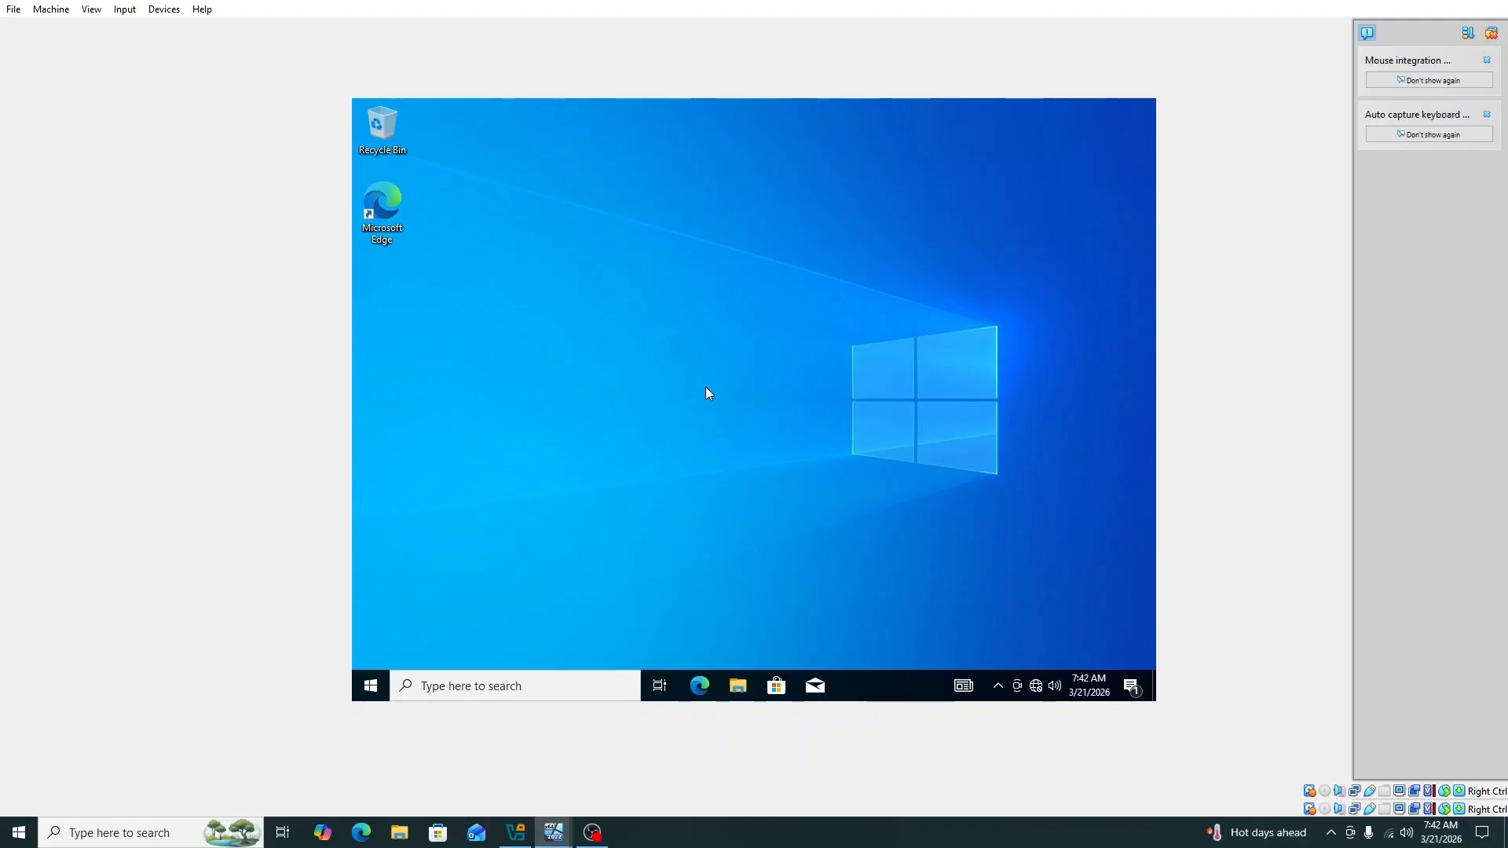
pyautogui.press('super+r')
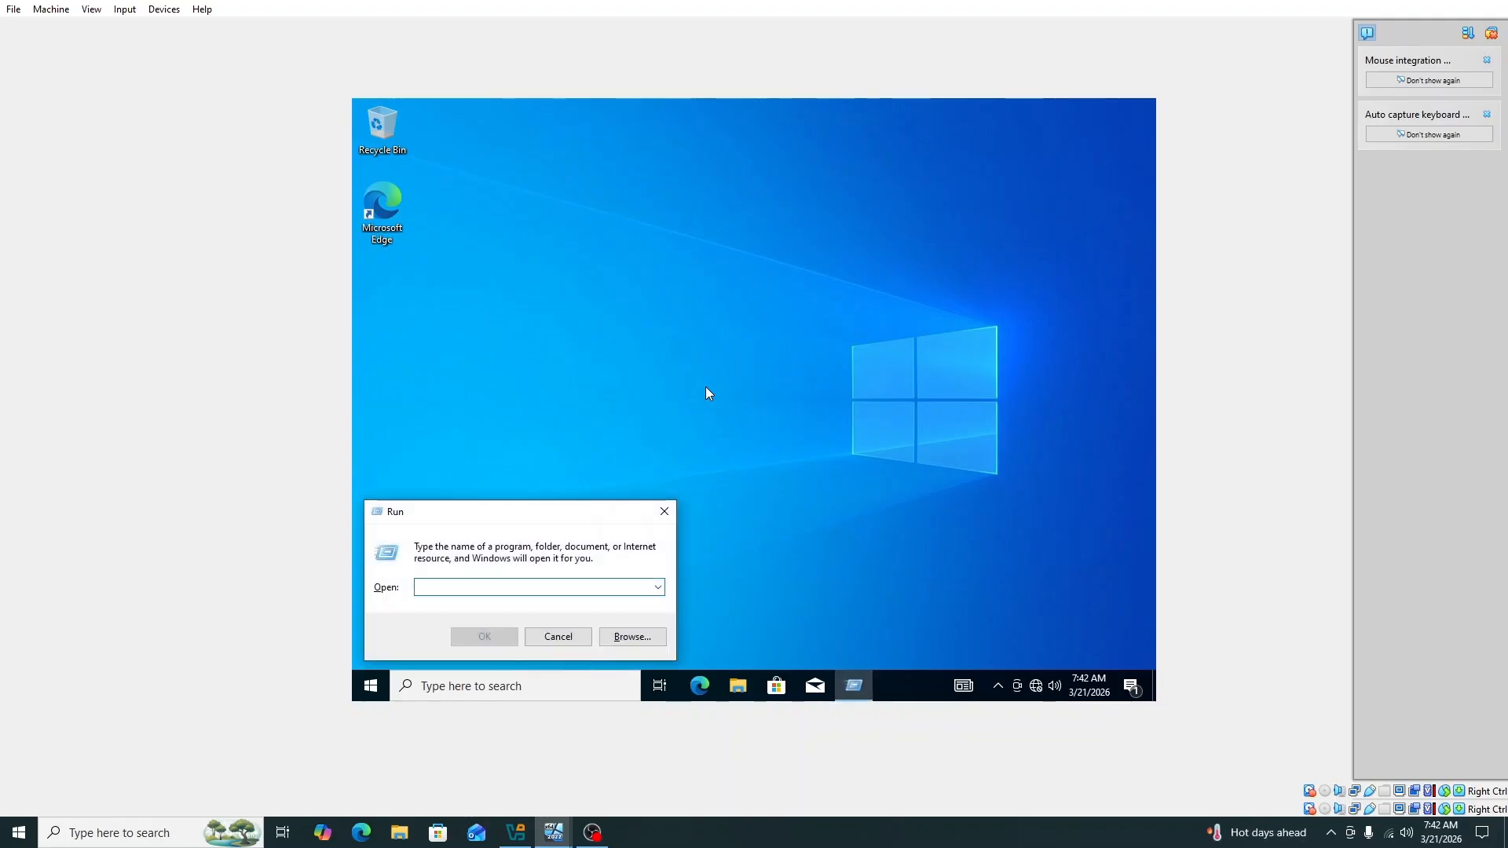
pyautogui.write('control')
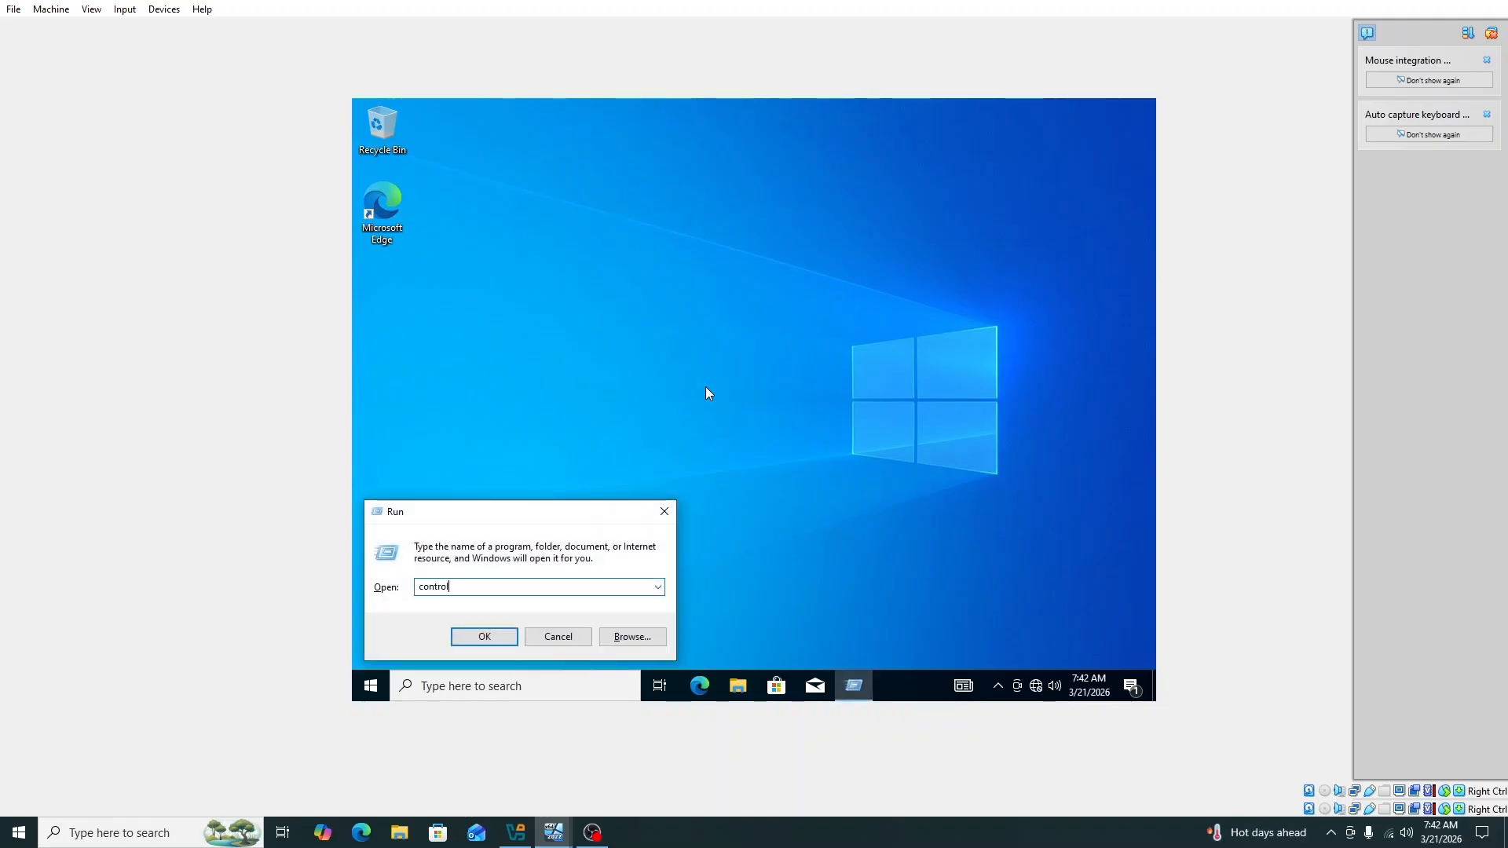
pyautogui.press('Return')
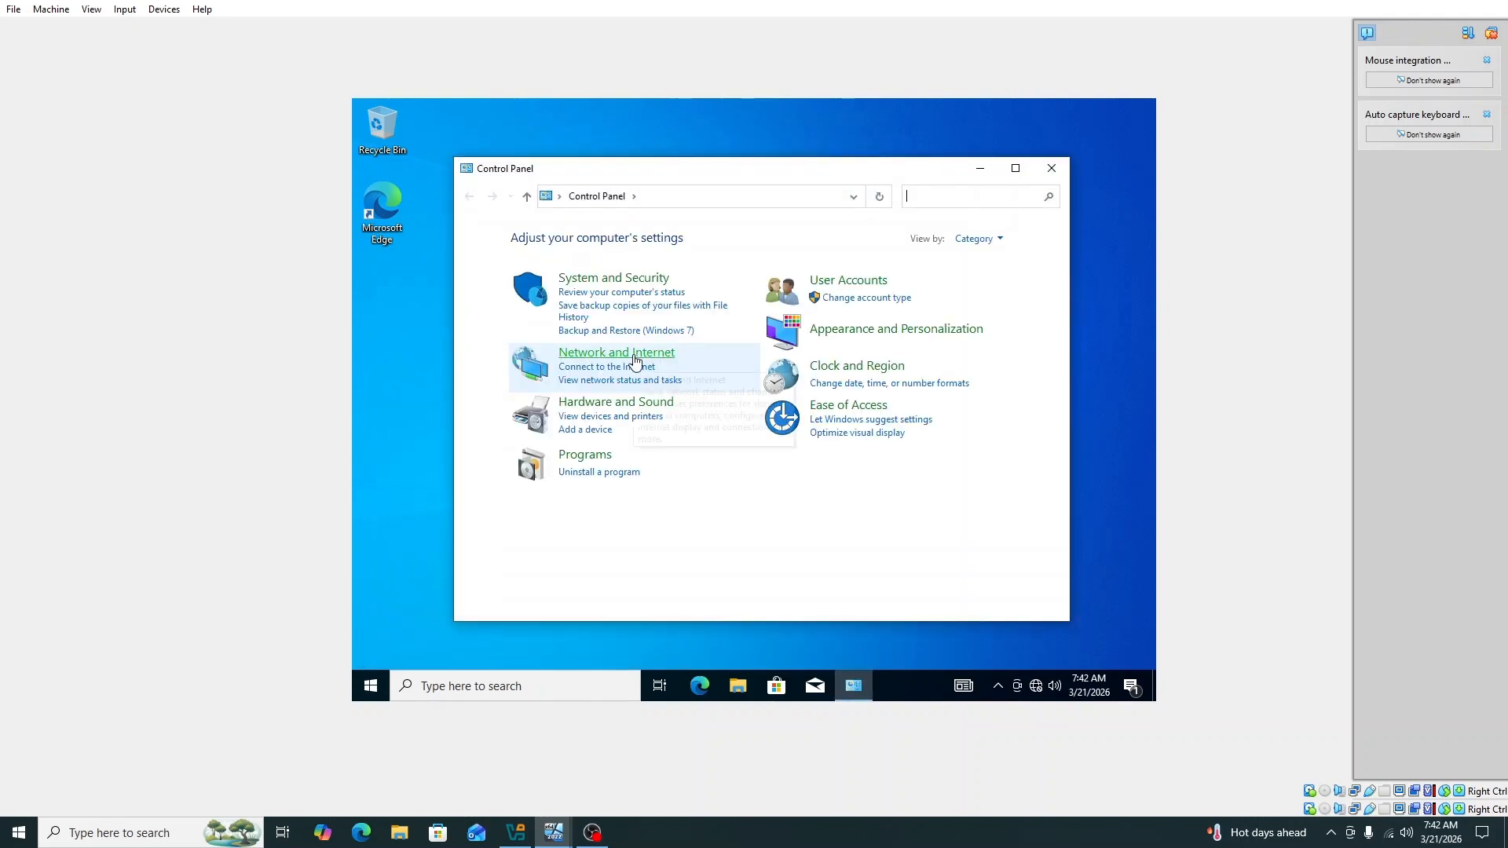
# Step: Open the Ethernet adapter's properties and disable IPv6
pyautogui.click(636, 361)
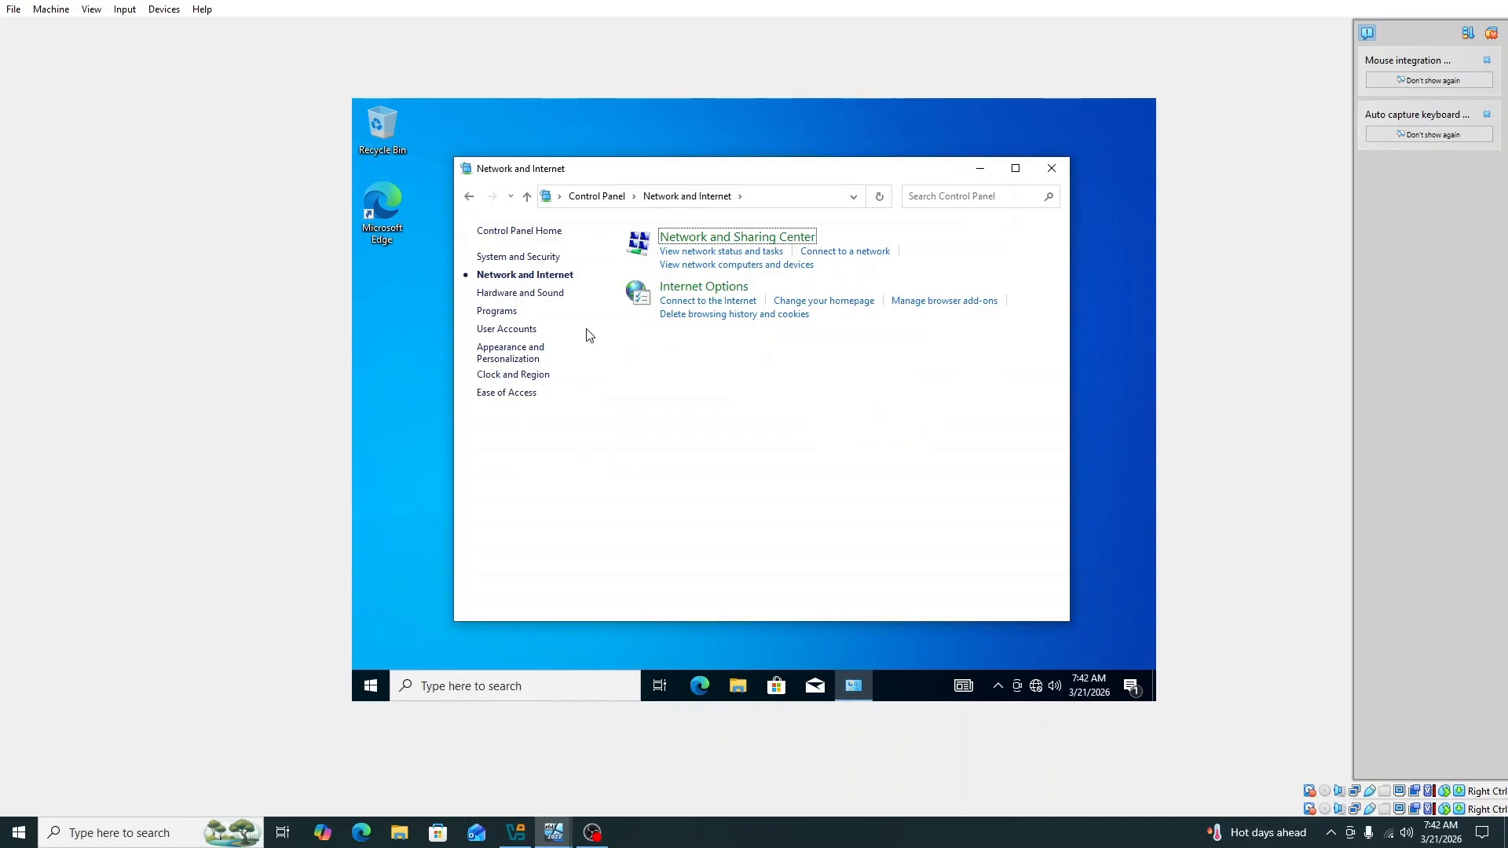
pyautogui.click(695, 246)
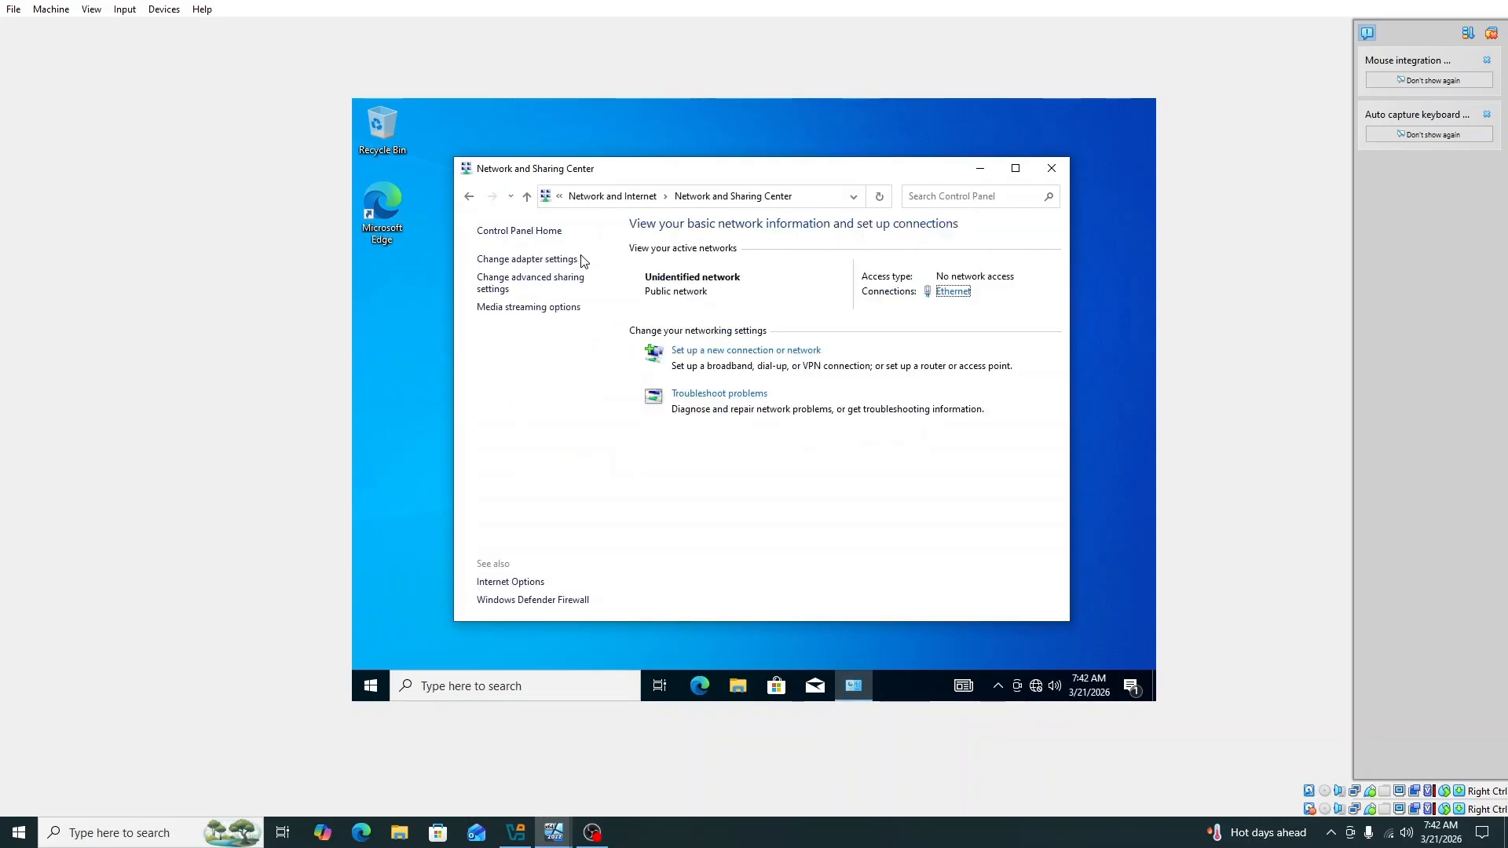
pyautogui.click(561, 260)
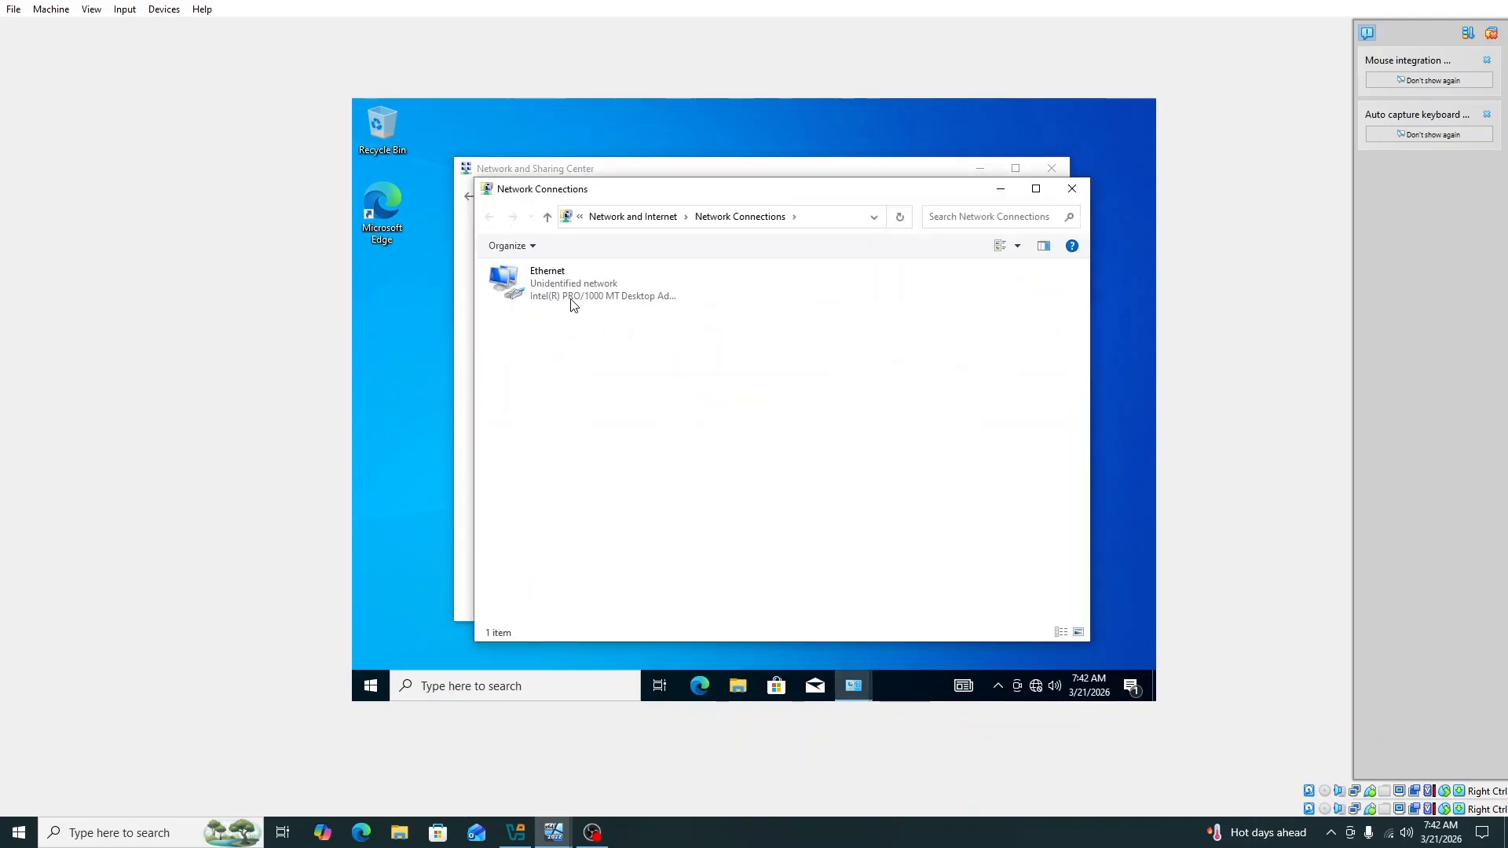
pyautogui.rightClick(568, 293)
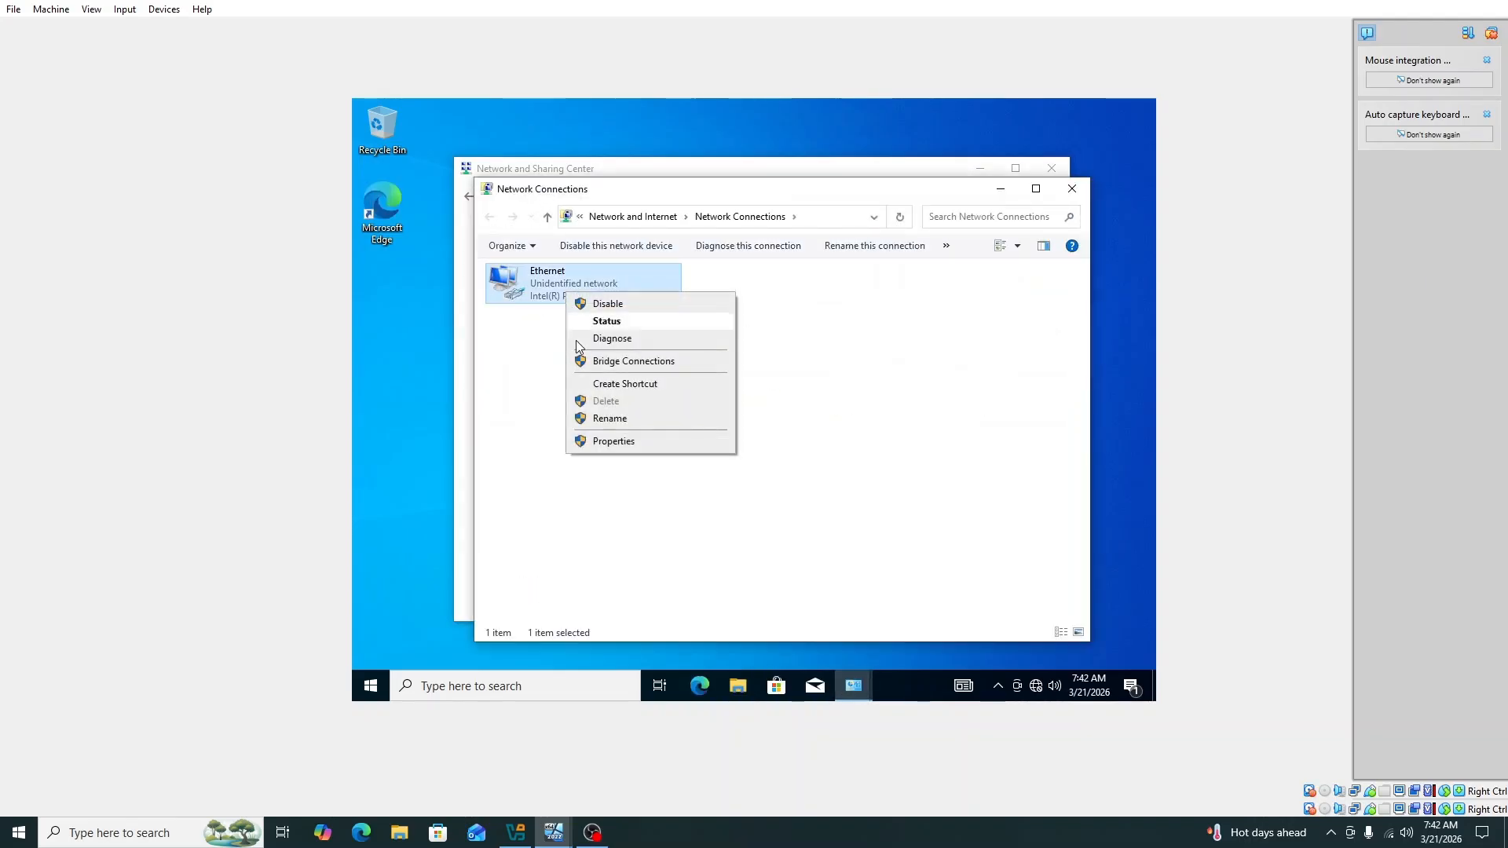
pyautogui.click(619, 446)
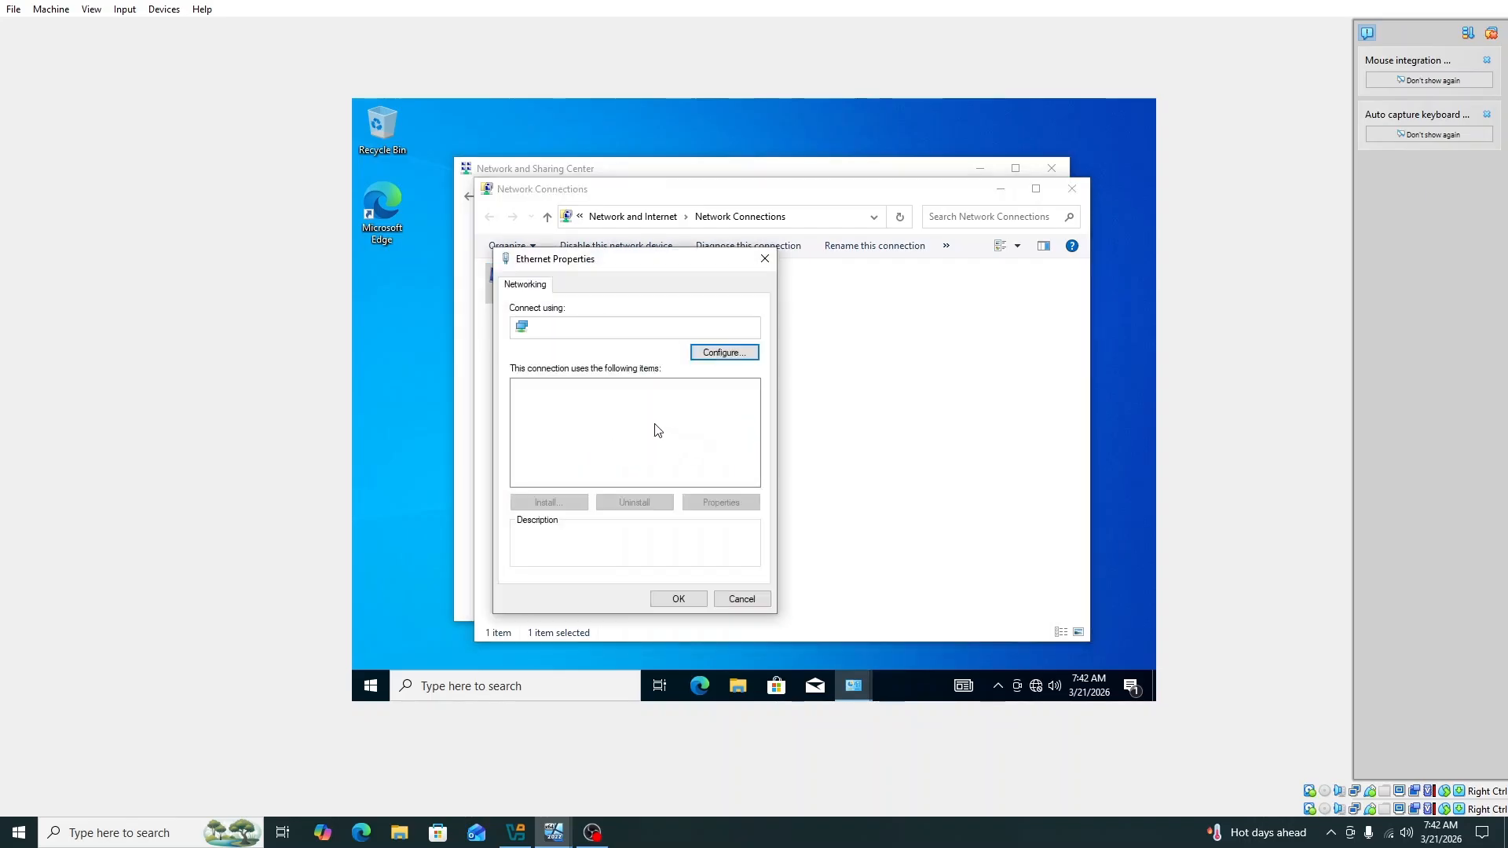
pyautogui.scroll(-1, 627, 434)
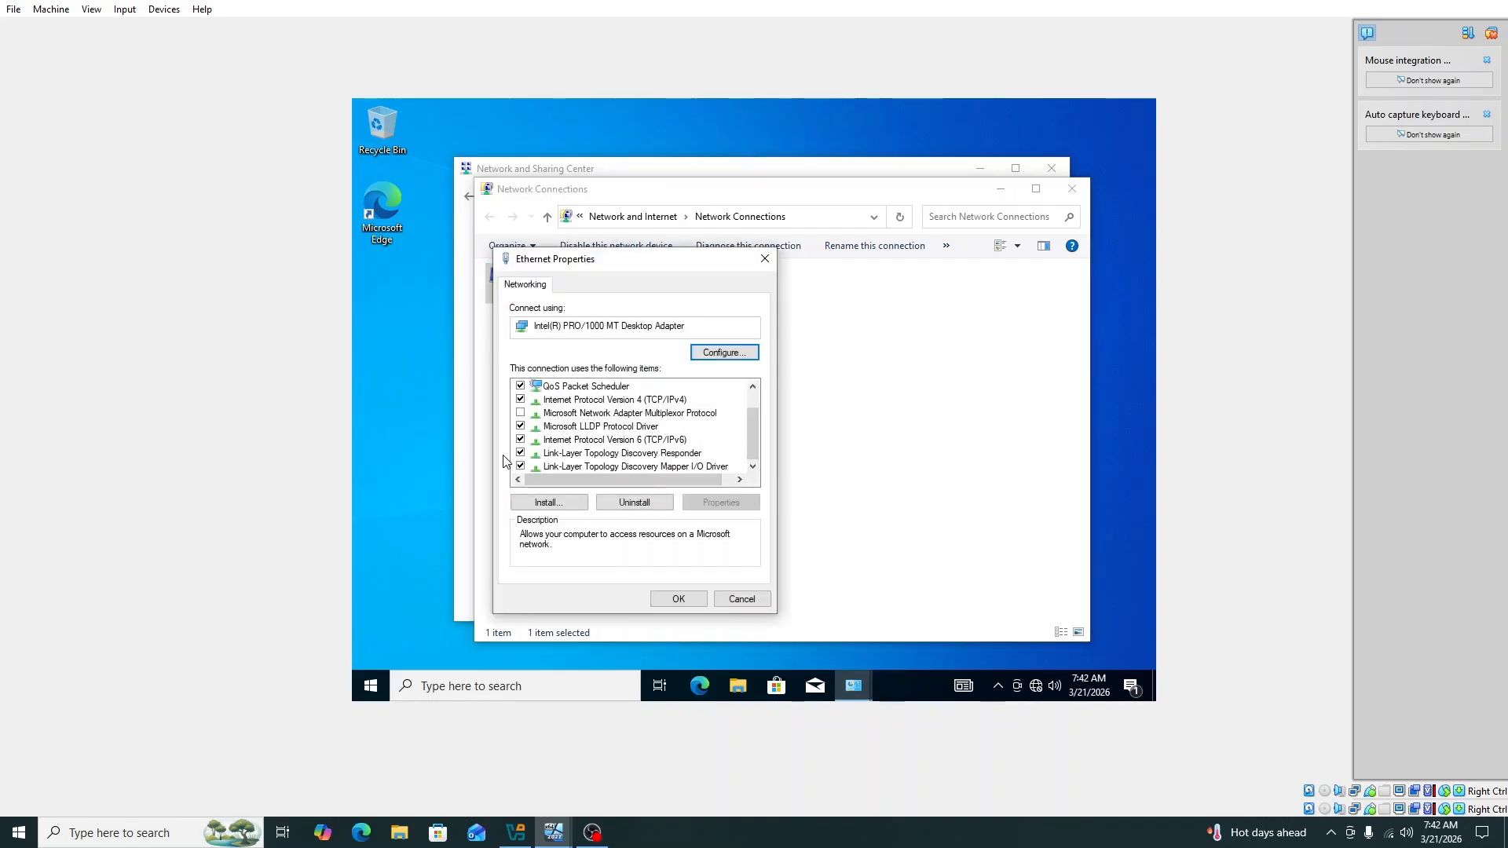
pyautogui.click(521, 439)
pyautogui.scroll(1, 522, 446)
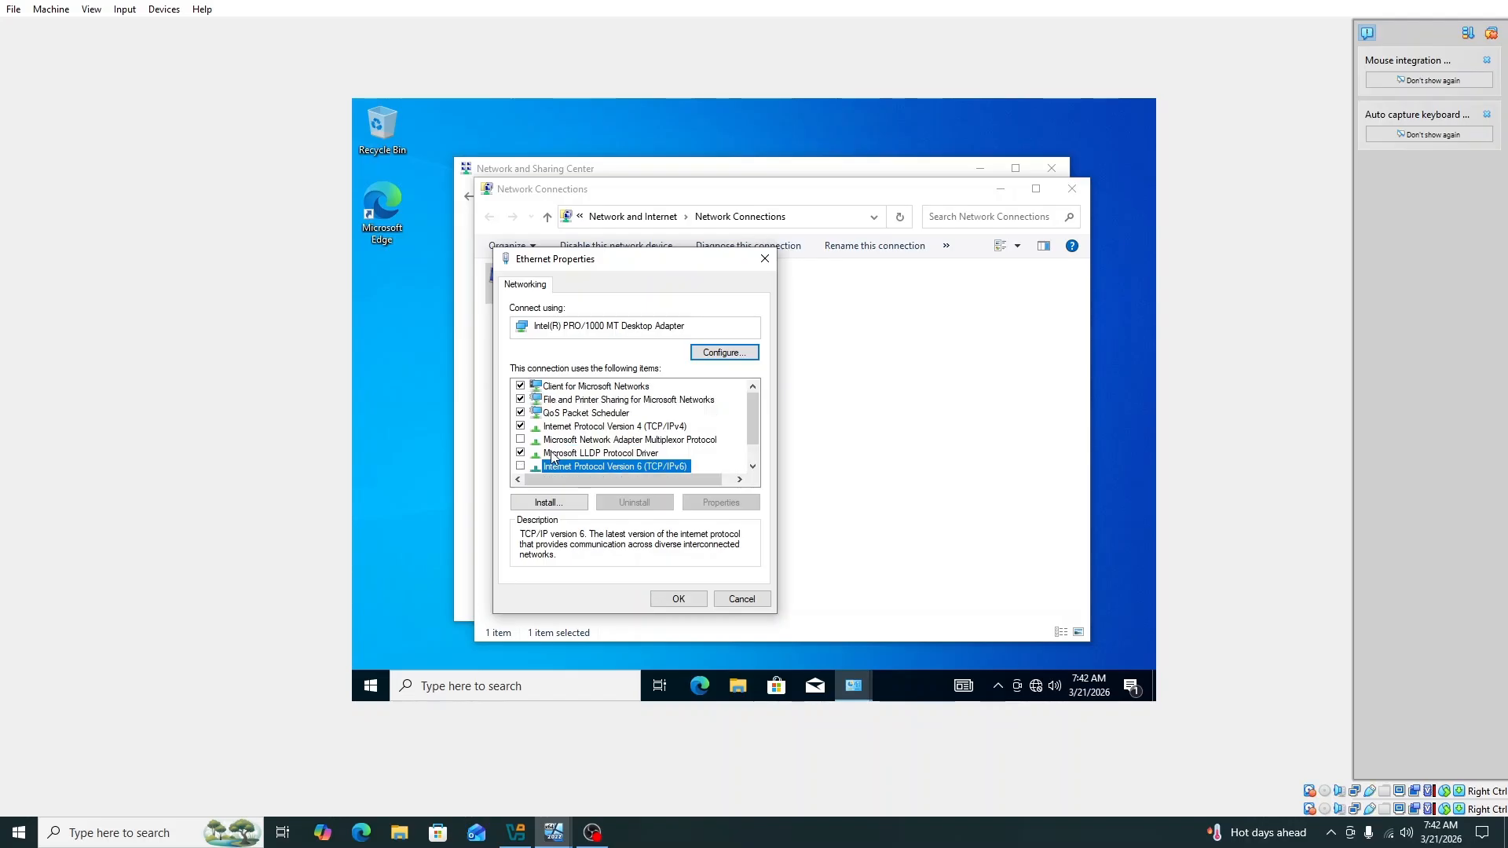
# Step: Set IPv4 static: 10.20.0.10, mask 255.255.255.0, gateway 10.20.0.1, DNS 10.20.0.5 and 127.0.0.1
pyautogui.click(633, 428)
pyautogui.doubleClick(633, 427)
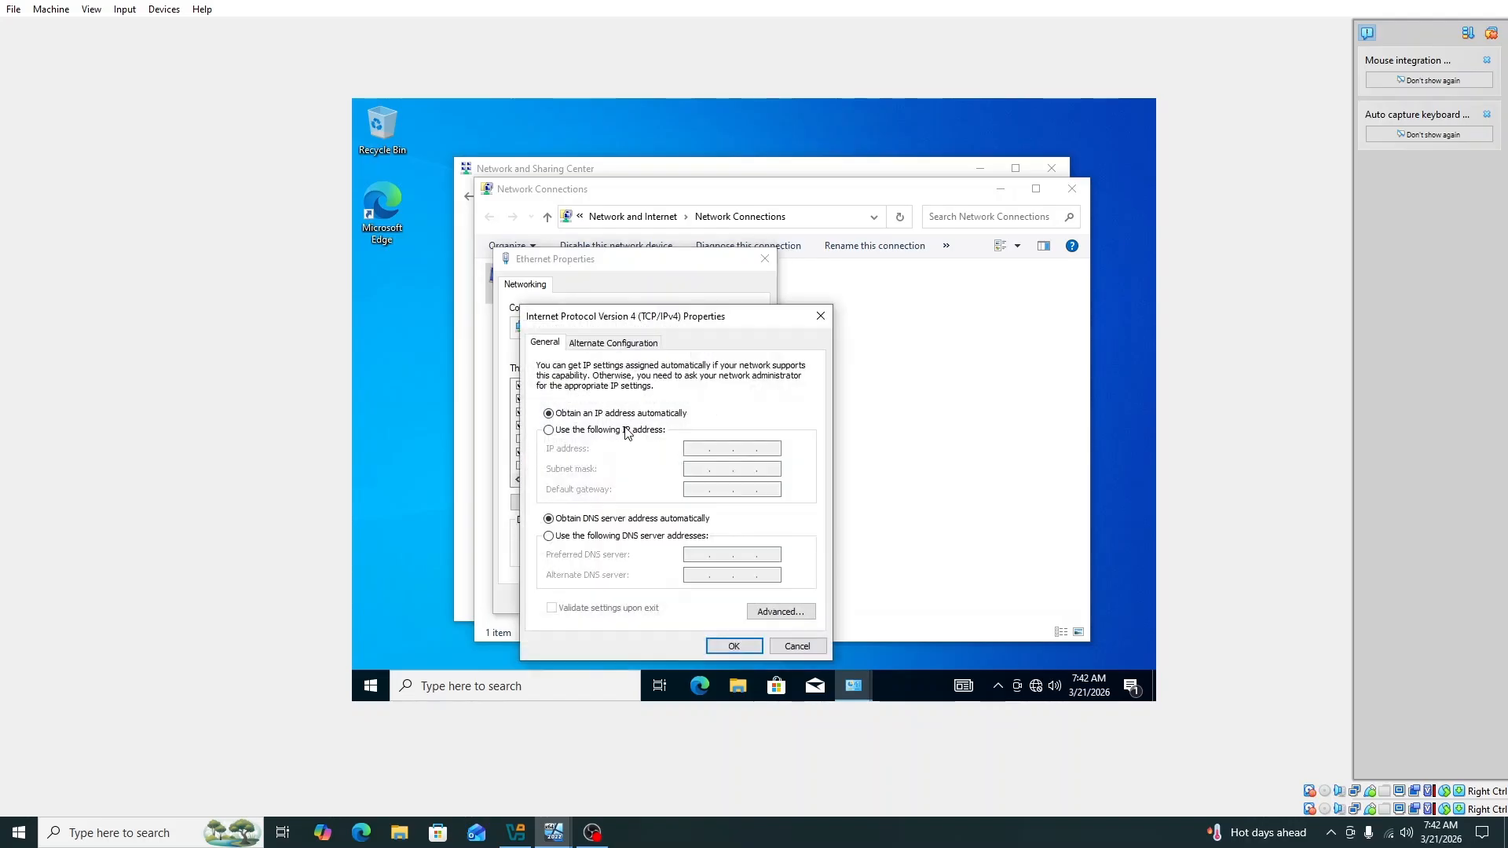
pyautogui.click(548, 433)
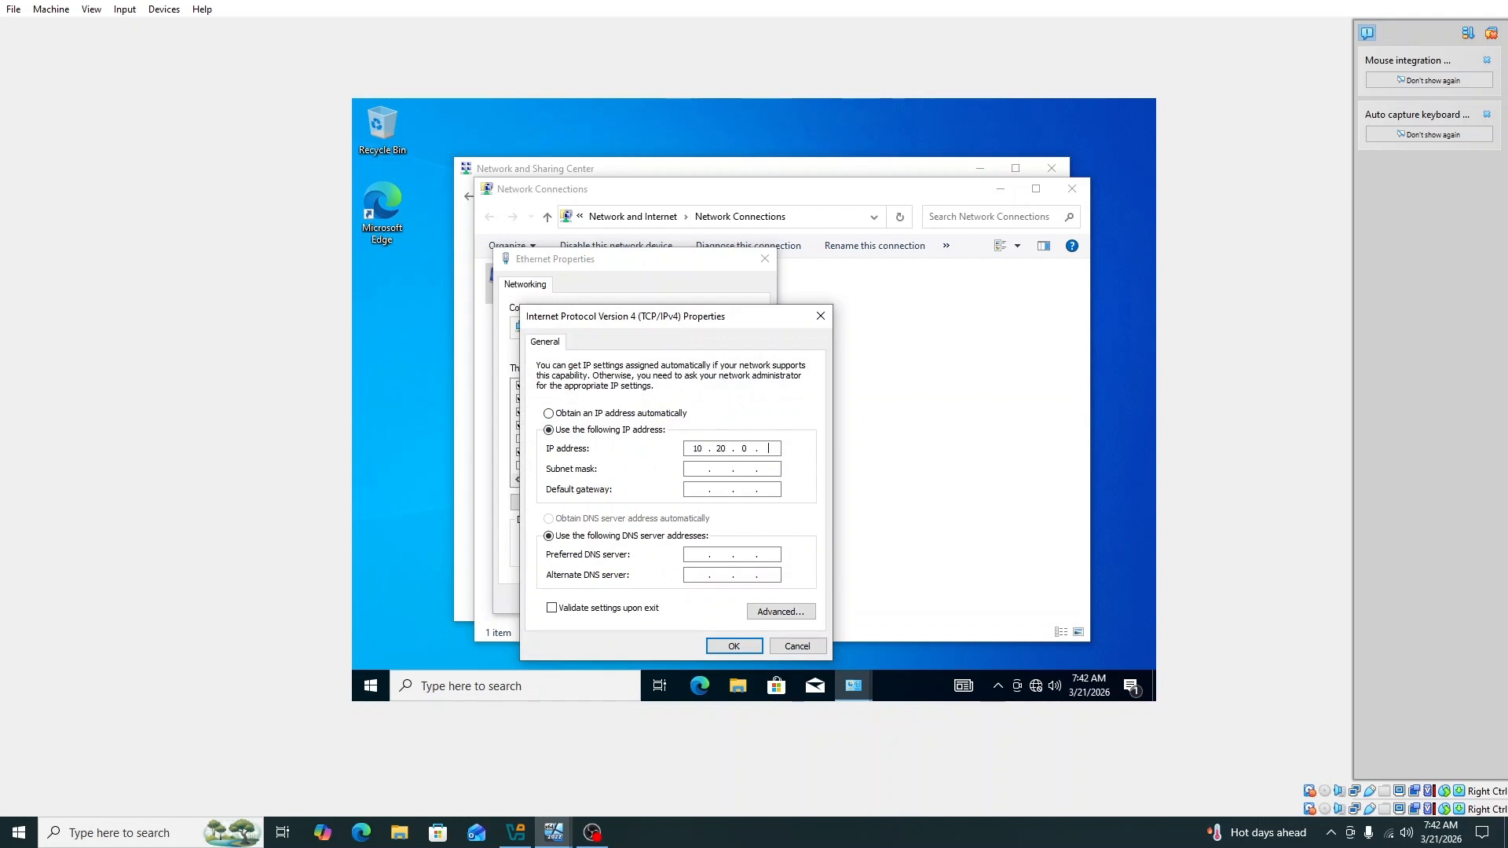
pyautogui.click(700, 469)
pyautogui.press('.')
pyautogui.write('255 . 255 . 255 . 0')
pyautogui.click(702, 491)
pyautogui.click(696, 553)
pyautogui.write('10.20.0.5')
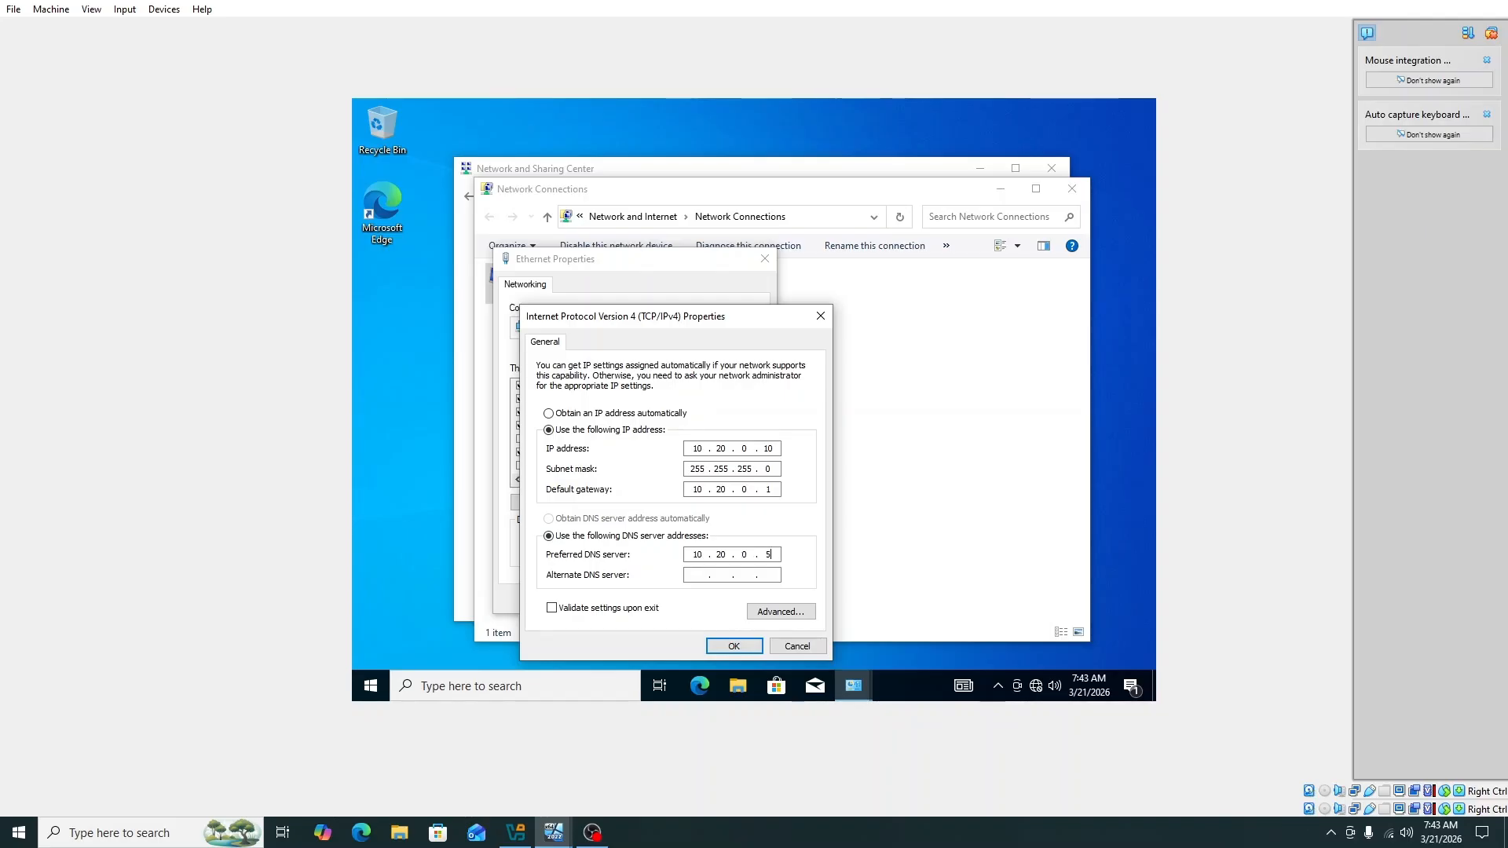
pyautogui.click(692, 576)
pyautogui.press('Right')
pyautogui.click(742, 650)
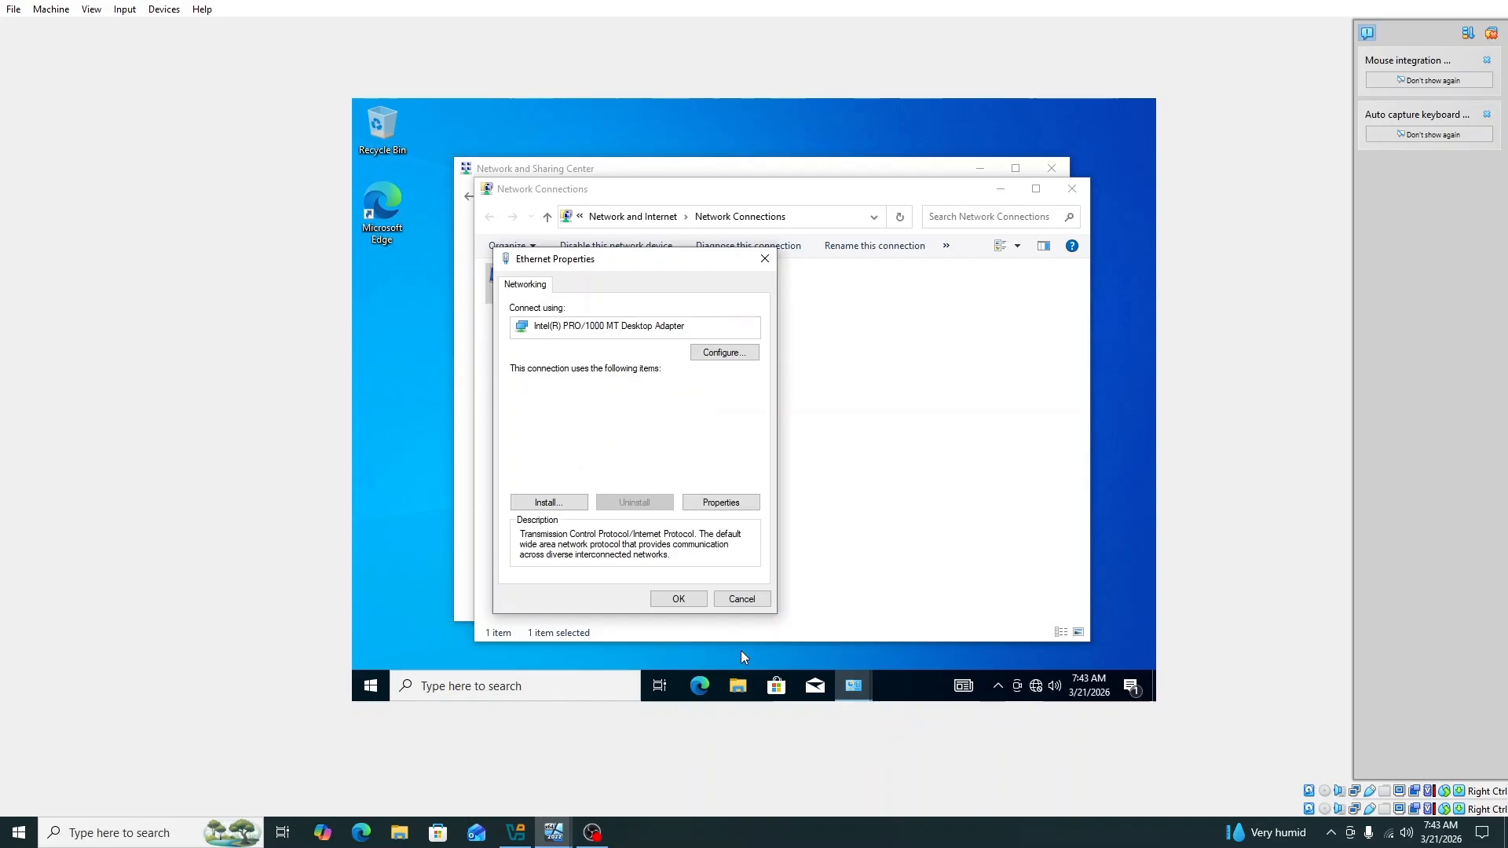
# Step: Apply the Ethernet properties, disable and re-enable the adapter, then close both network windows
pyautogui.click(681, 599)
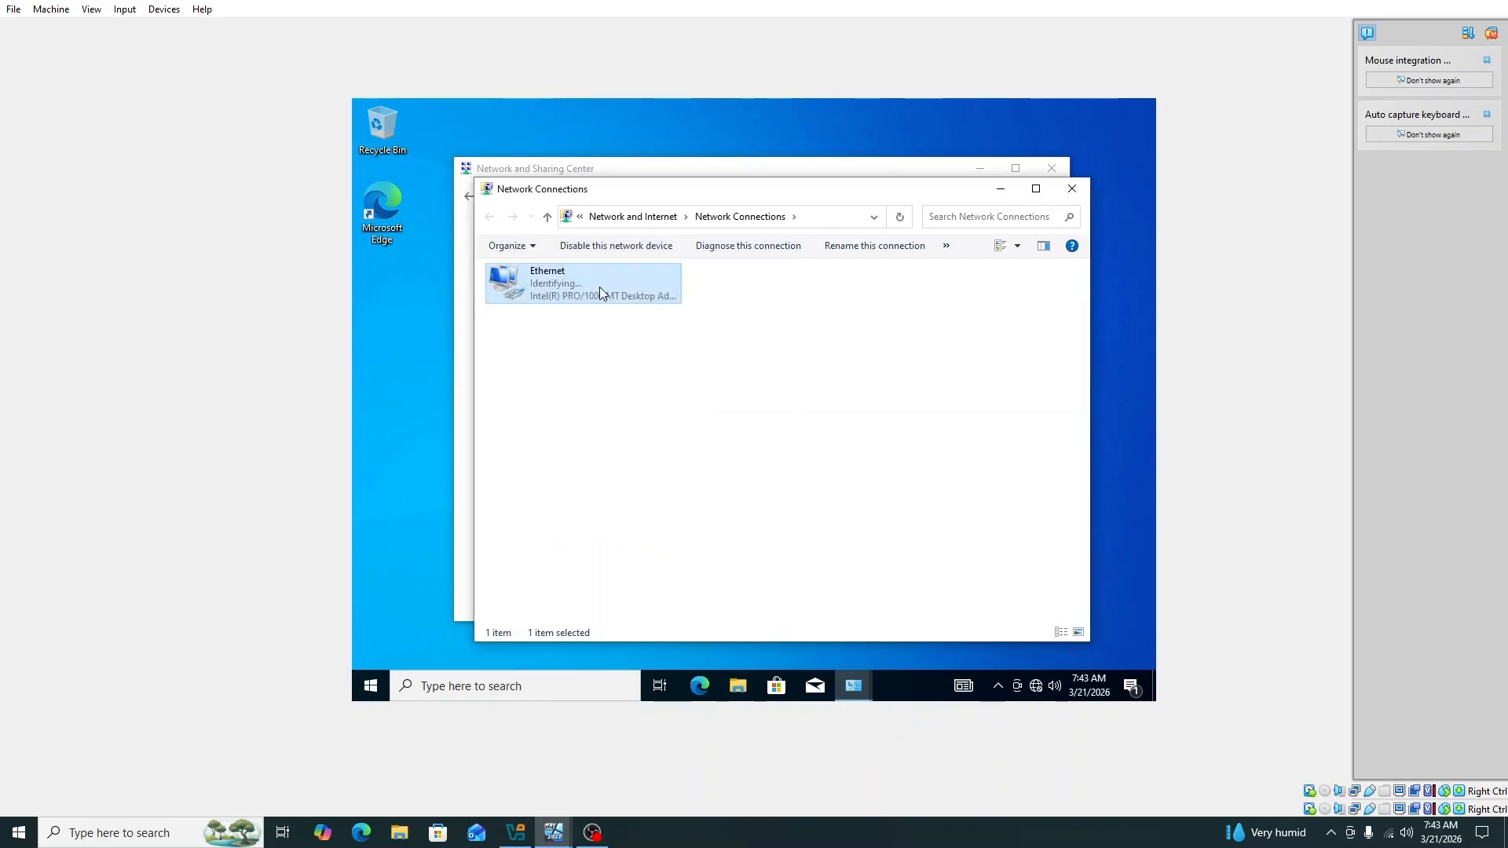
pyautogui.rightClick(602, 289)
pyautogui.click(617, 298)
pyautogui.rightClick(599, 293)
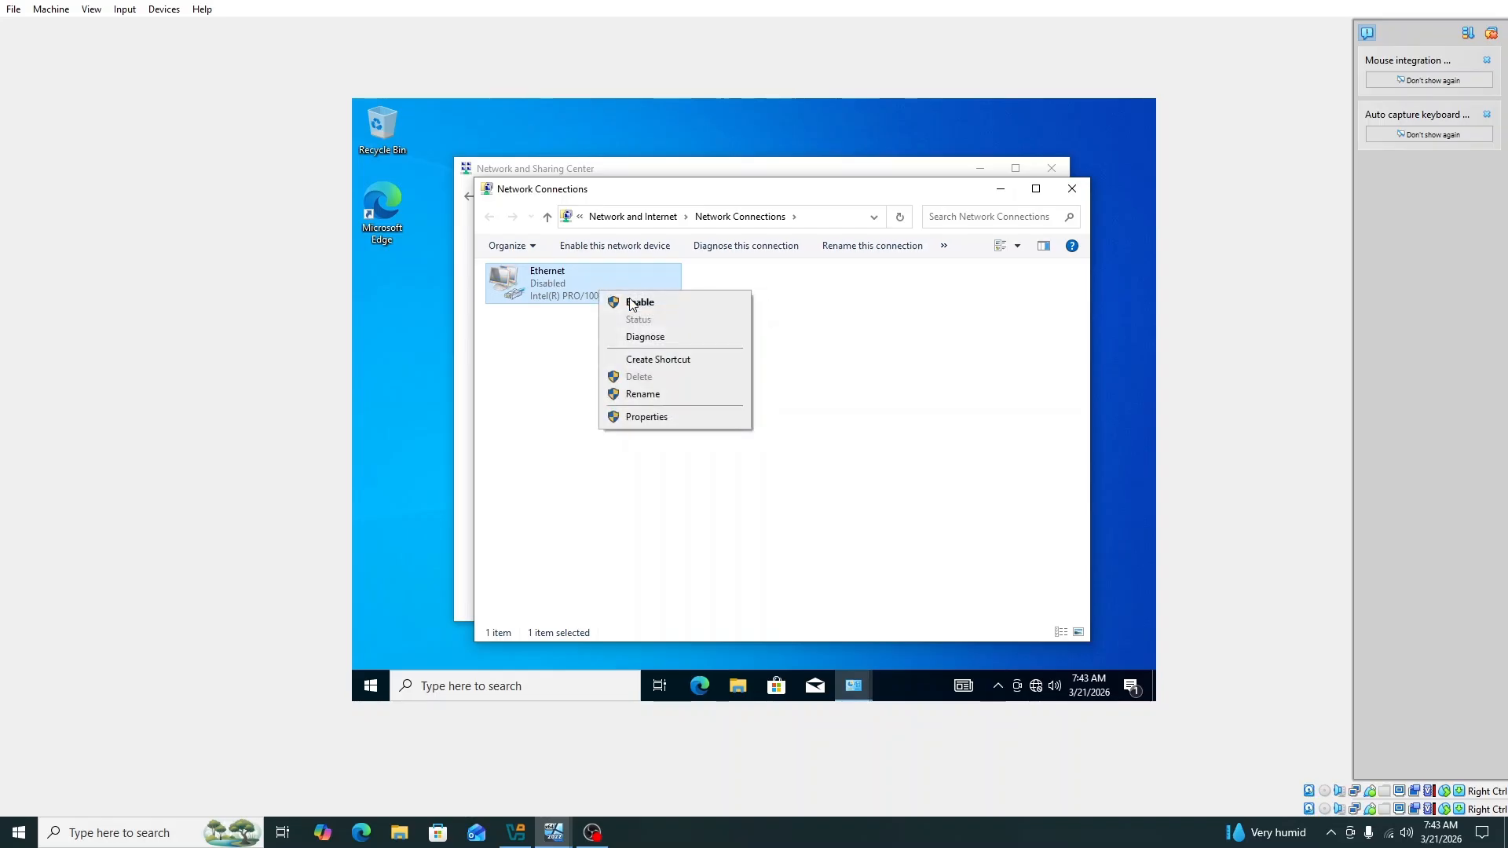
pyautogui.click(629, 299)
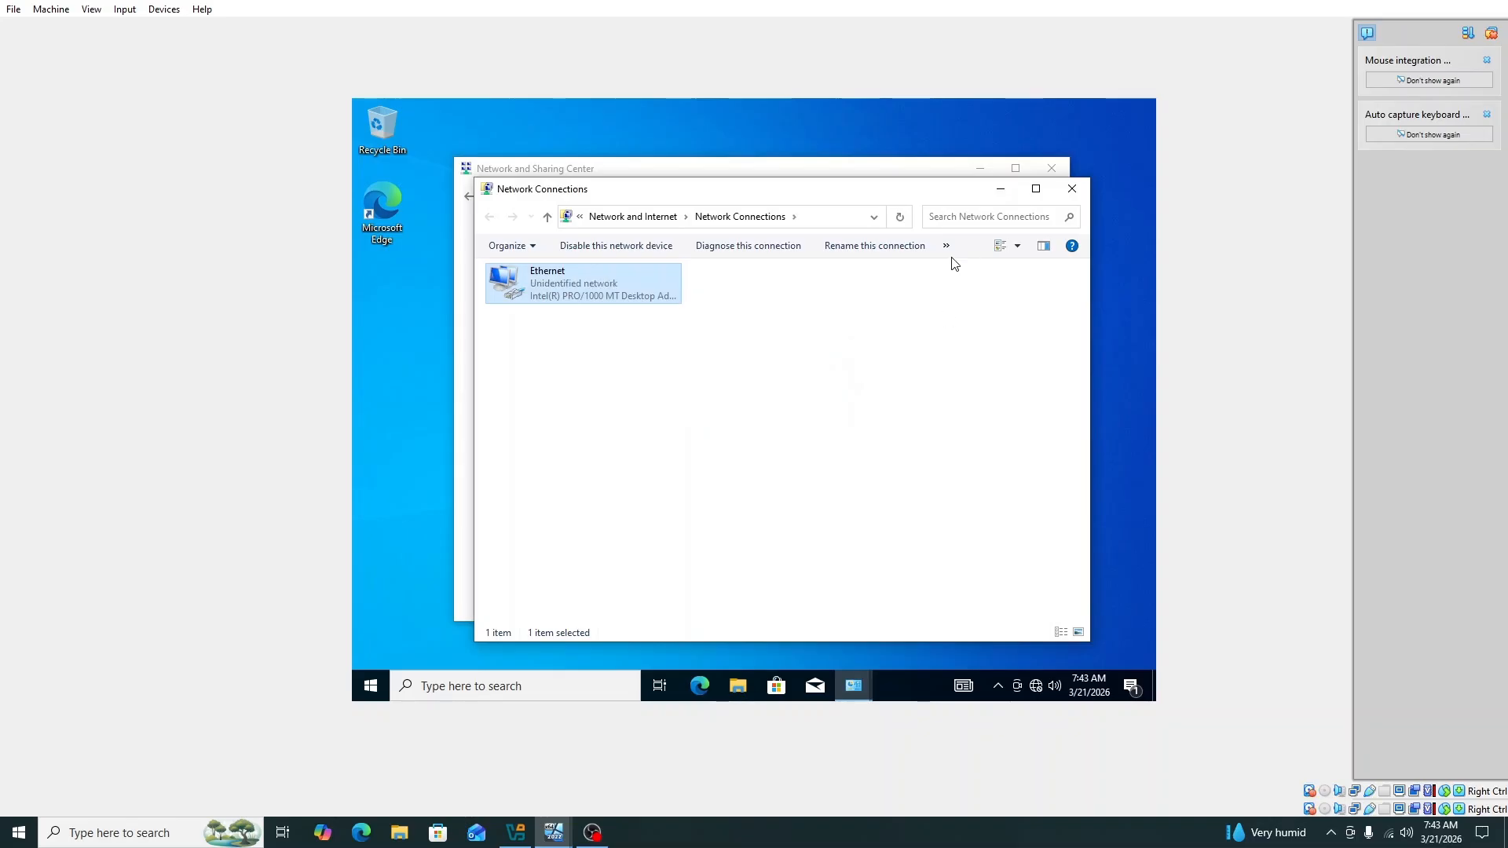
pyautogui.click(1072, 189)
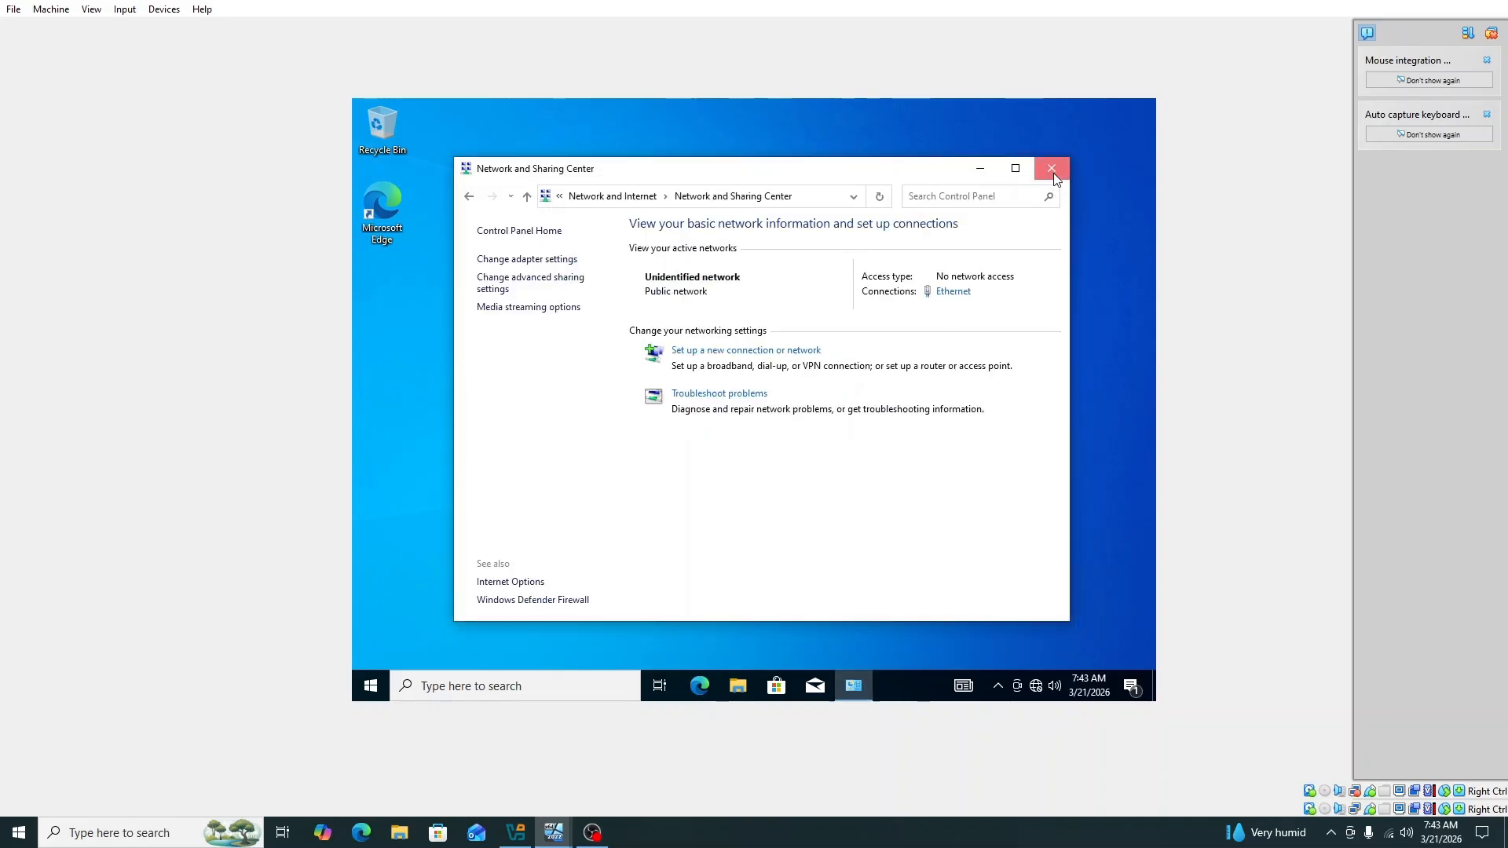
pyautogui.click(1053, 169)
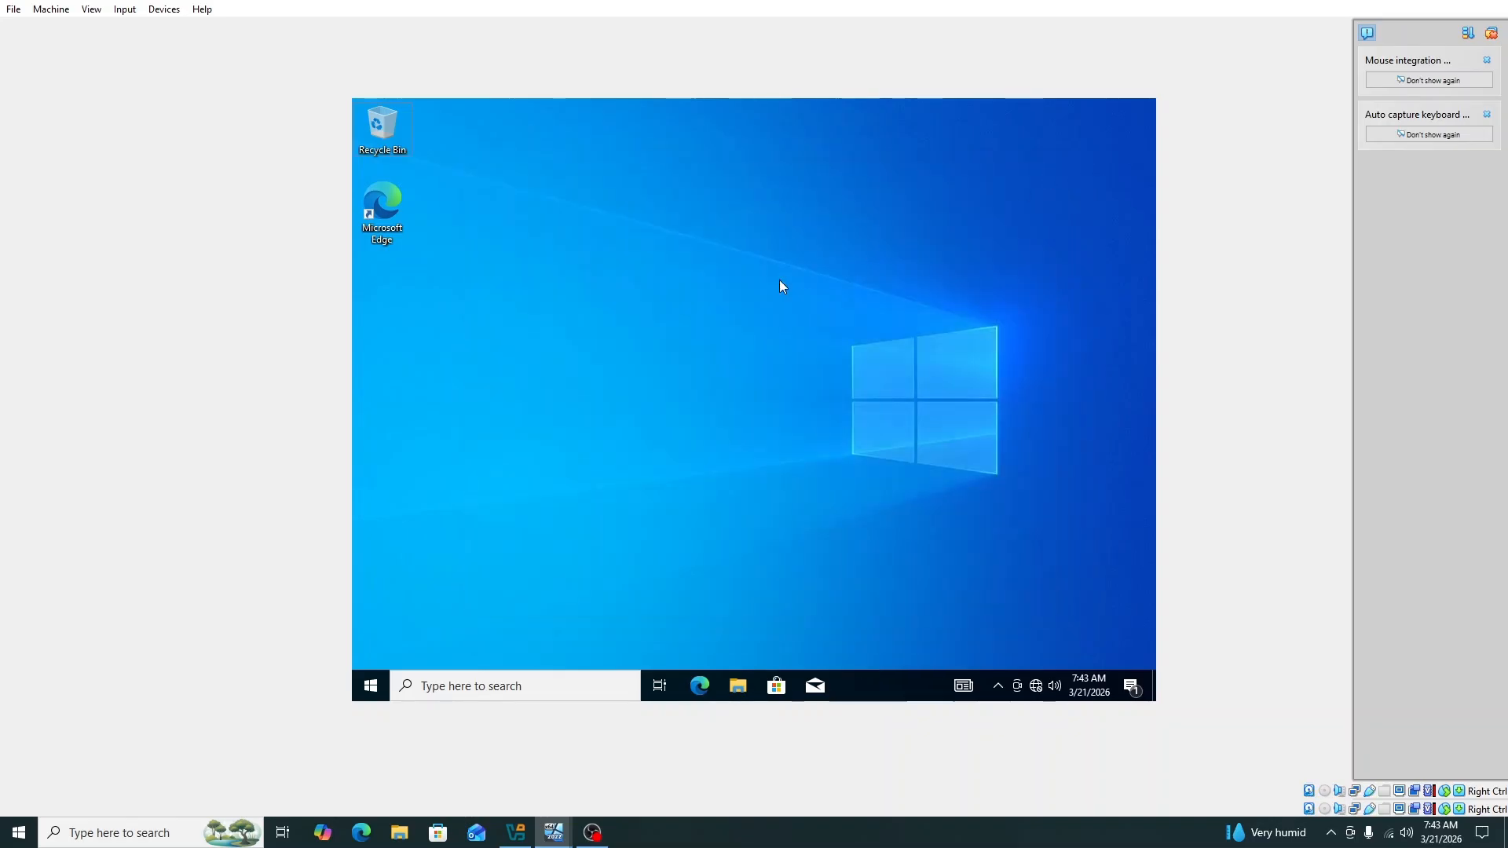
# Step: Run a continuous ping to 10.20.0.5 from cmd, stop it after replies, and close the prompt
pyautogui.press('super+r')
pyautogui.write('c')
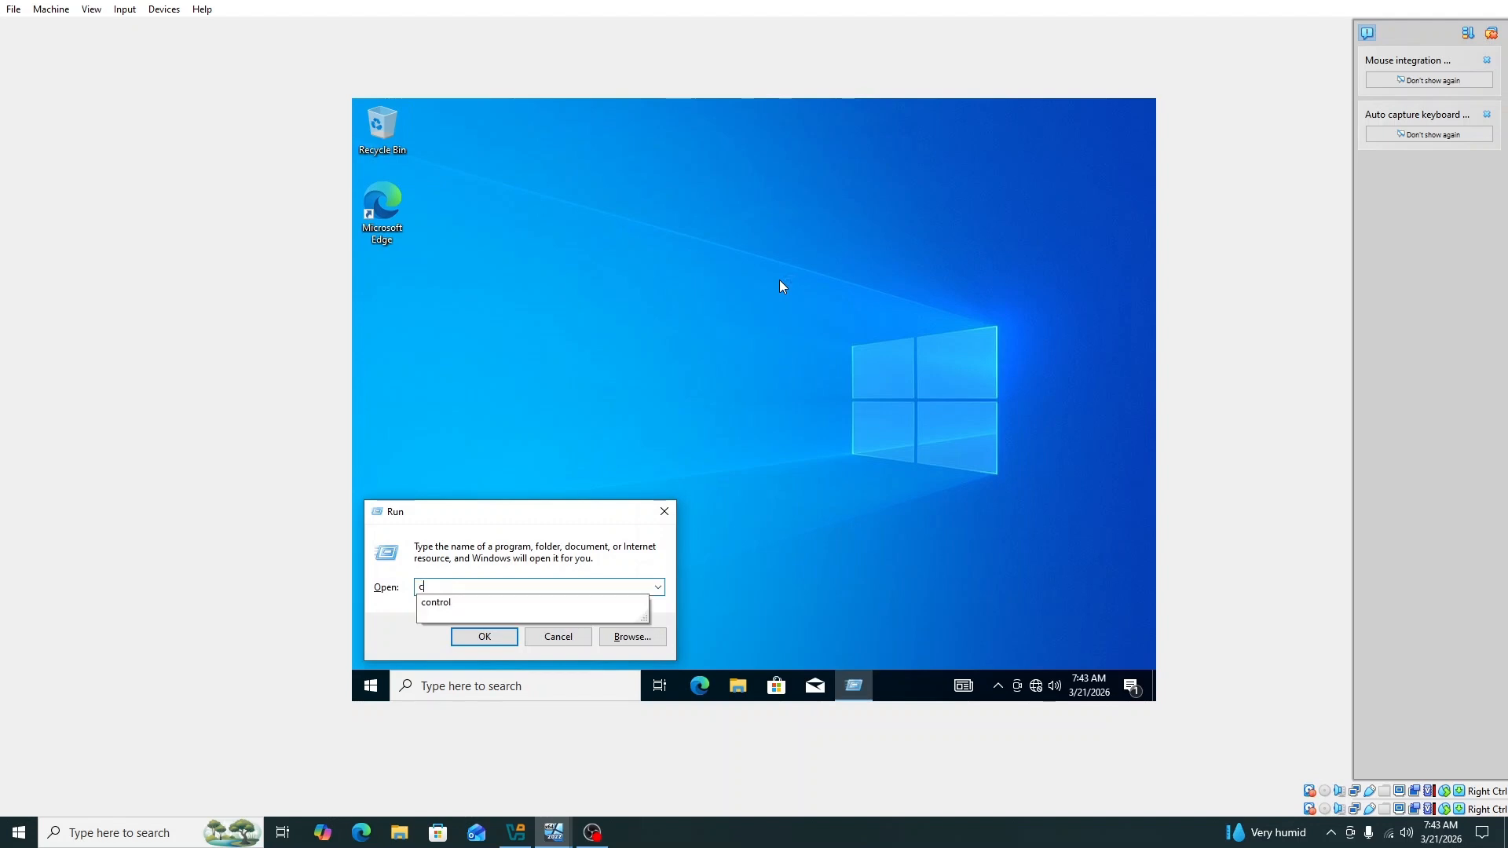
pyautogui.write('md')
pyautogui.press('Return')
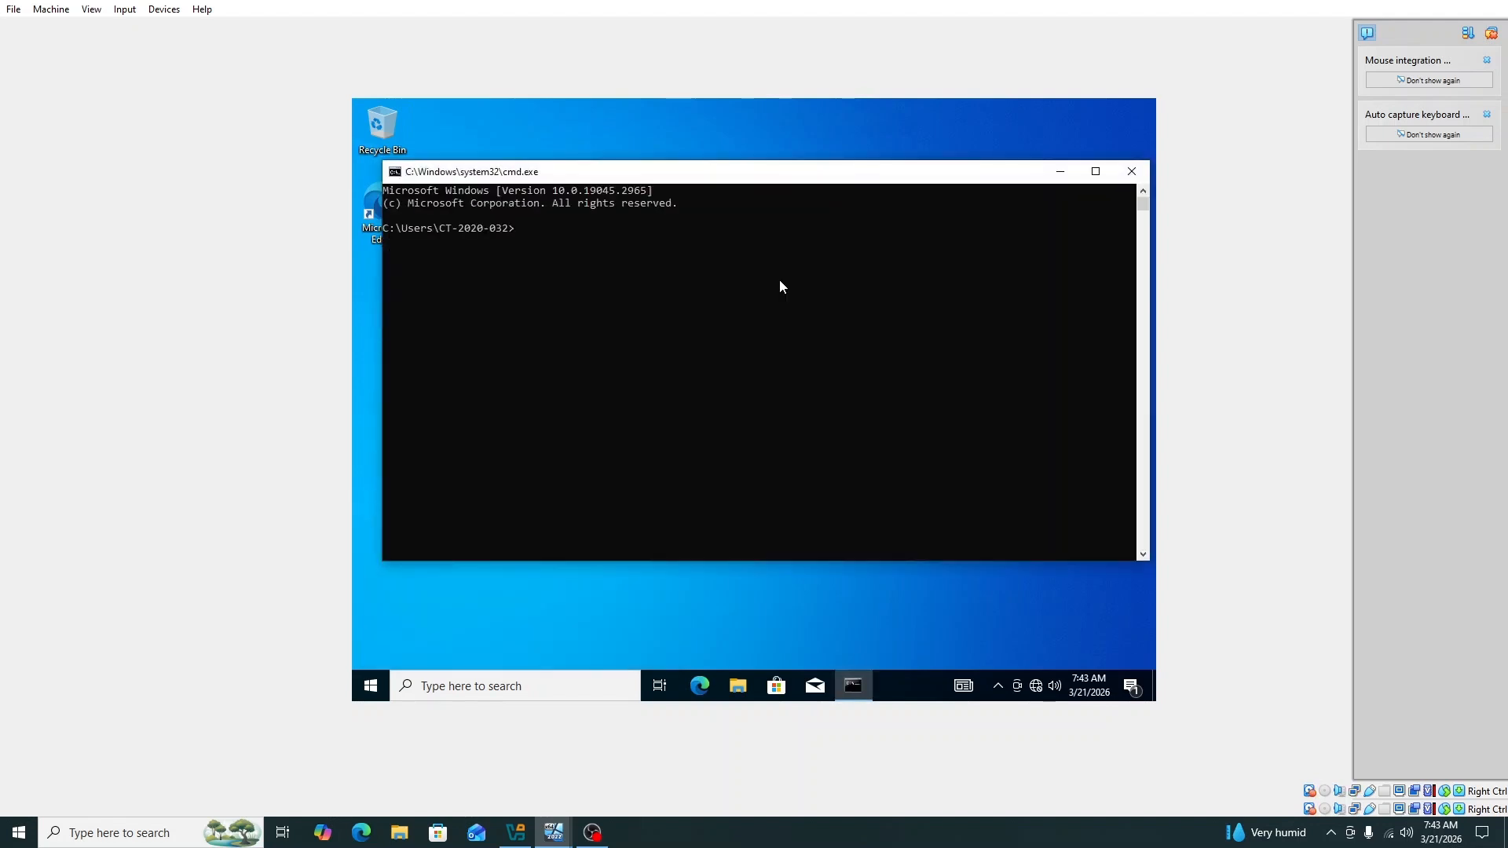
pyautogui.write('ping 10.20.0.5 -t')
pyautogui.press('Return')
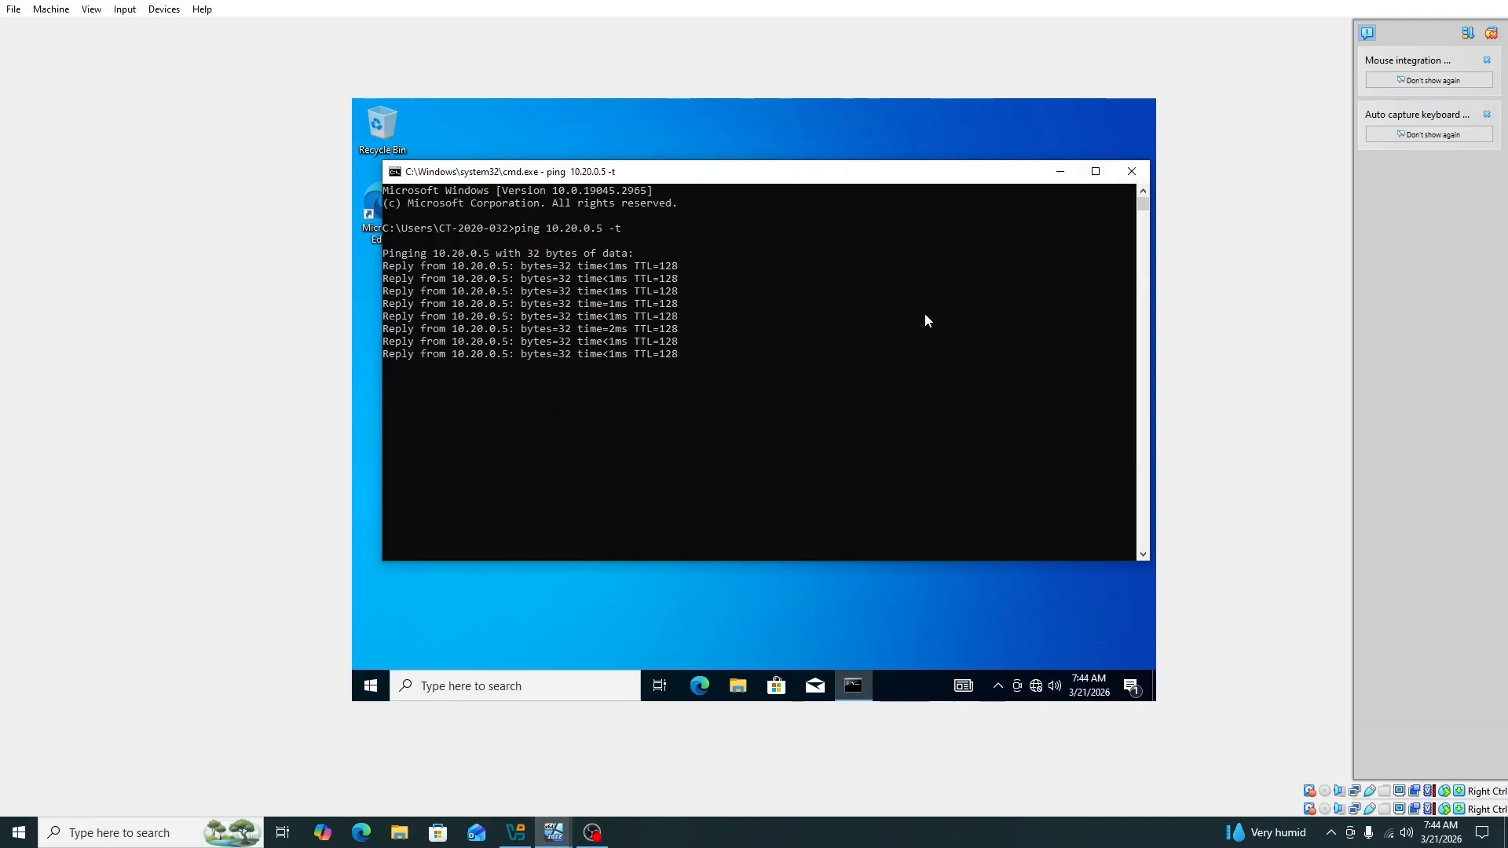
pyautogui.hotkey('ctrl', 'c')
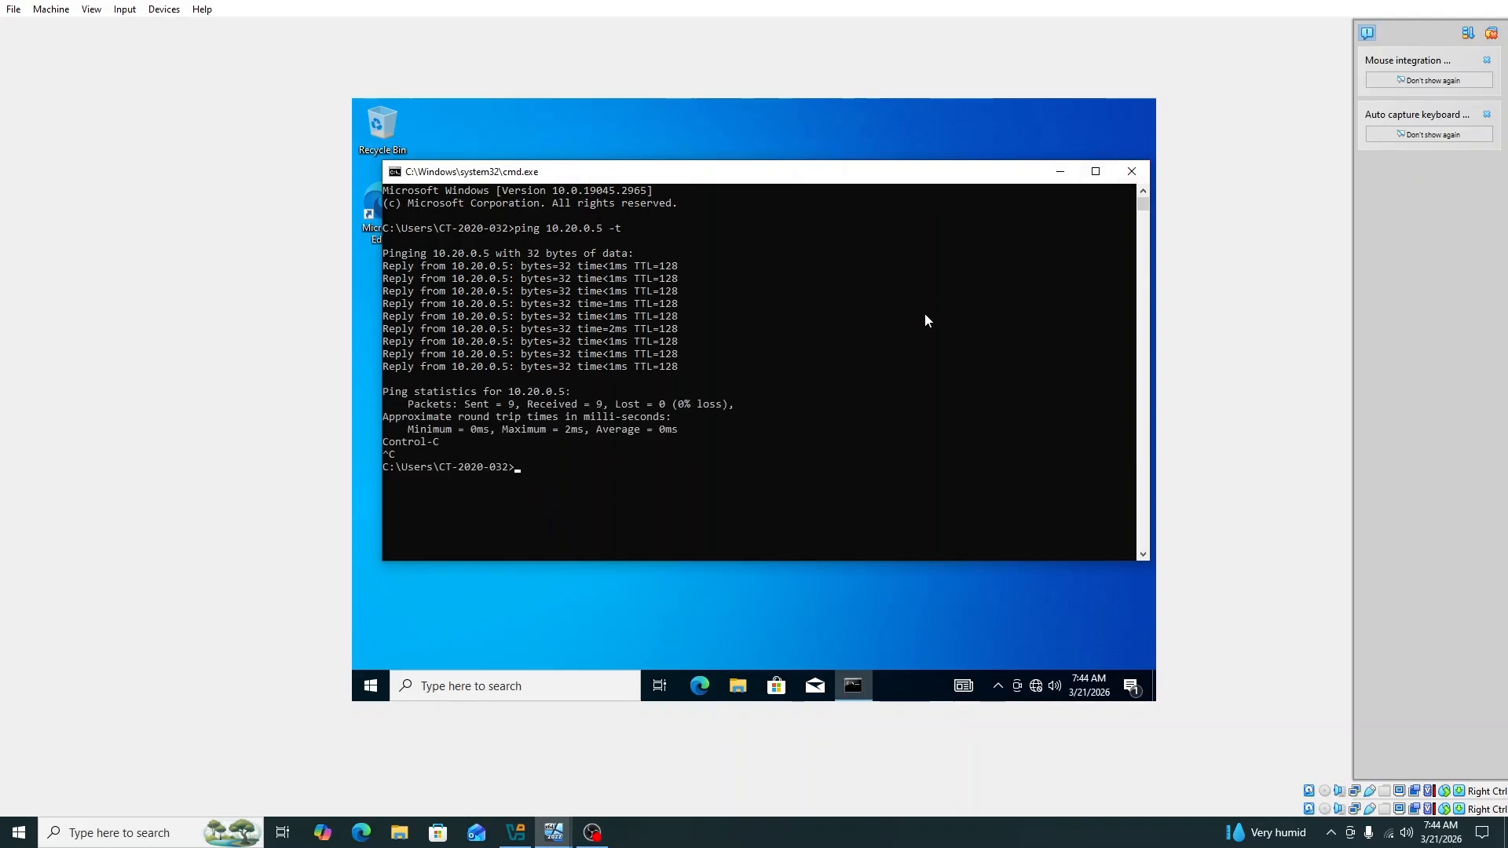
pyautogui.click(1131, 171)
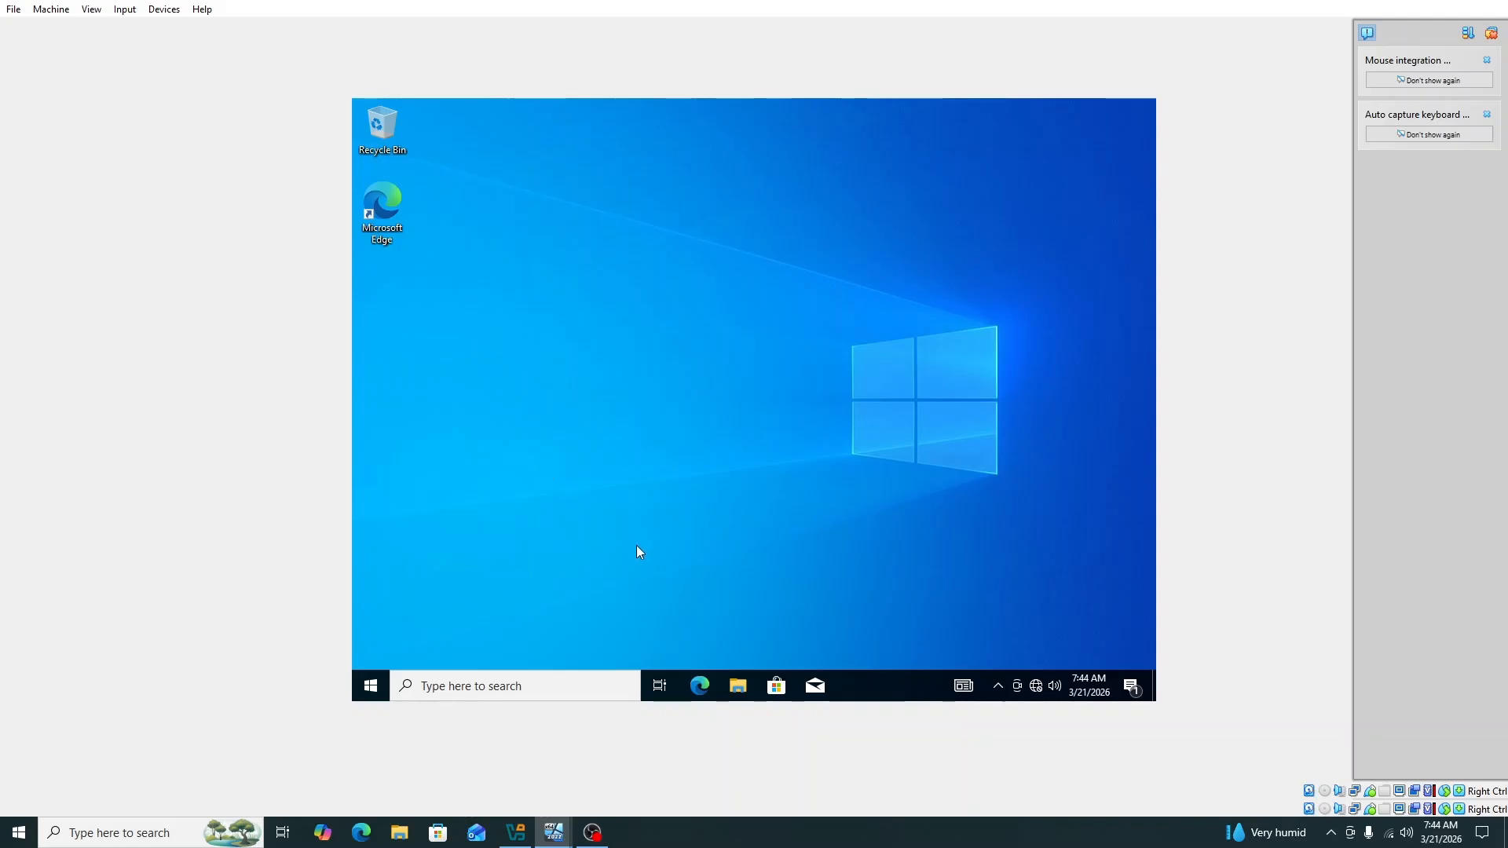
# Step: Open the properties of This PC from a maximized File Explorer
pyautogui.click(737, 686)
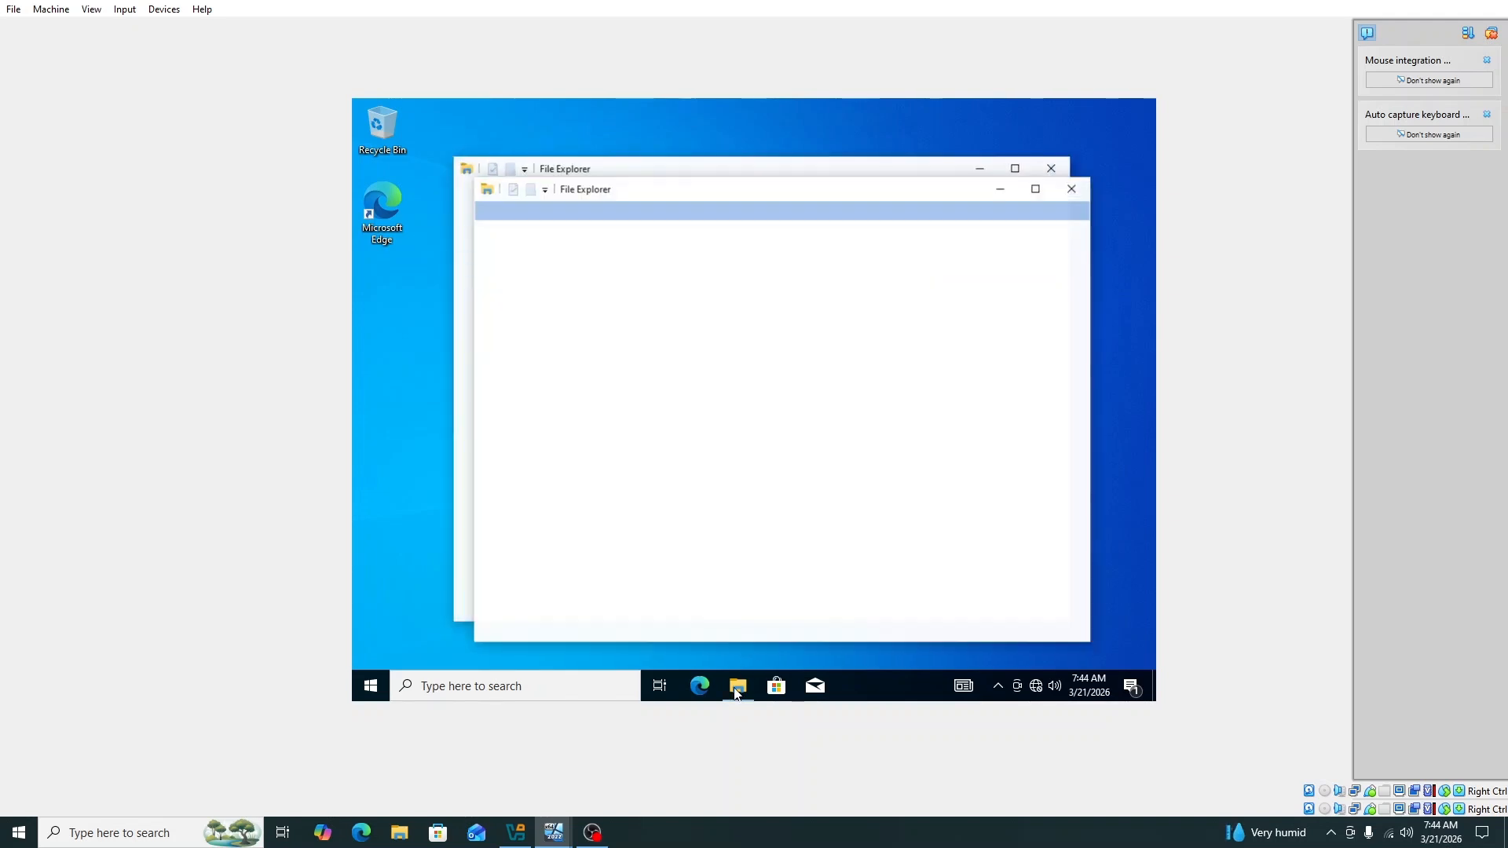
pyautogui.click(1052, 168)
pyautogui.click(1036, 188)
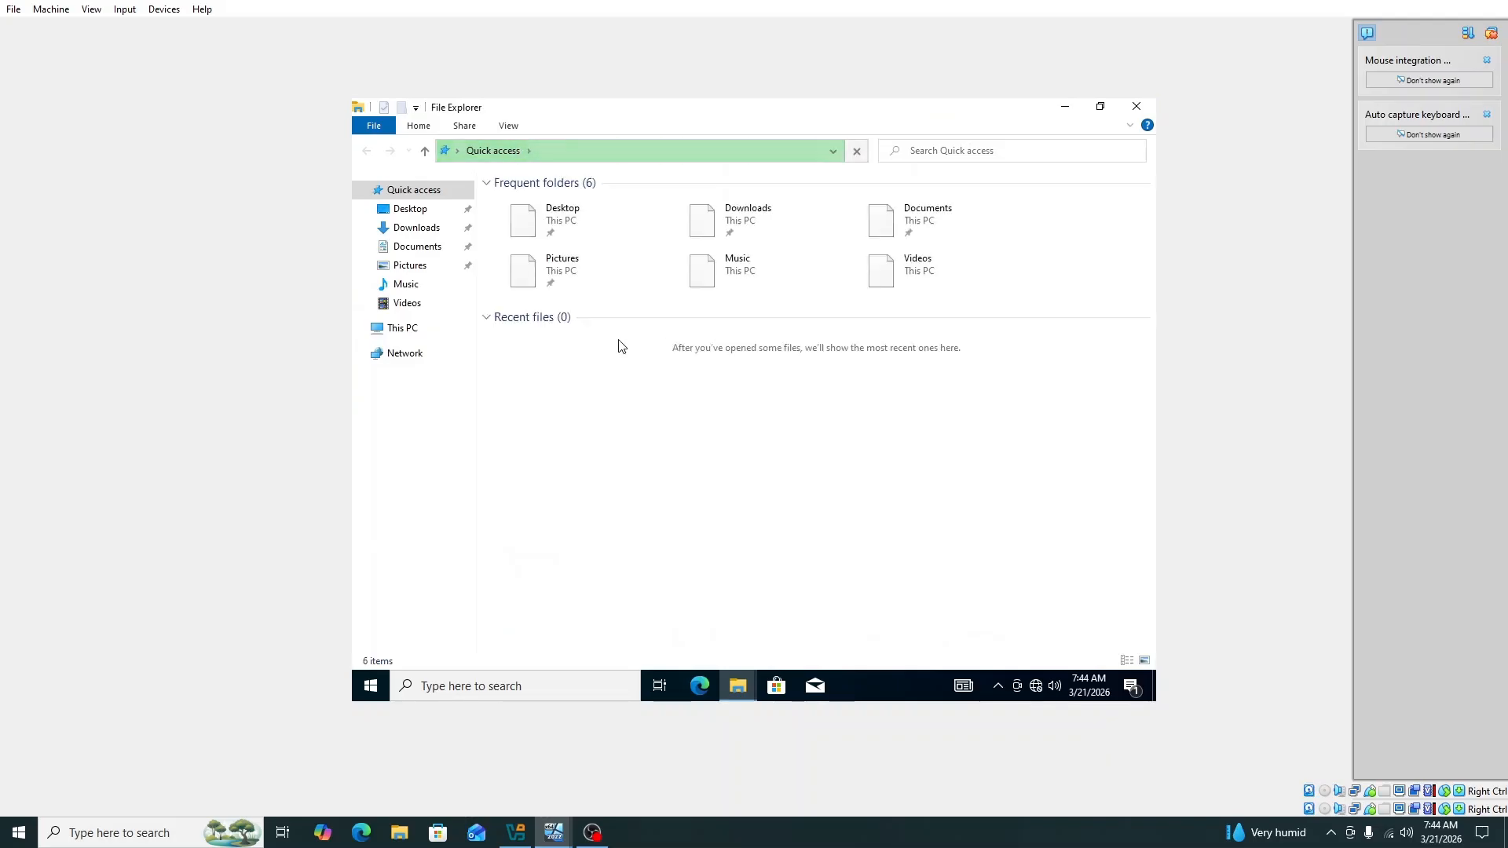
pyautogui.click(403, 333)
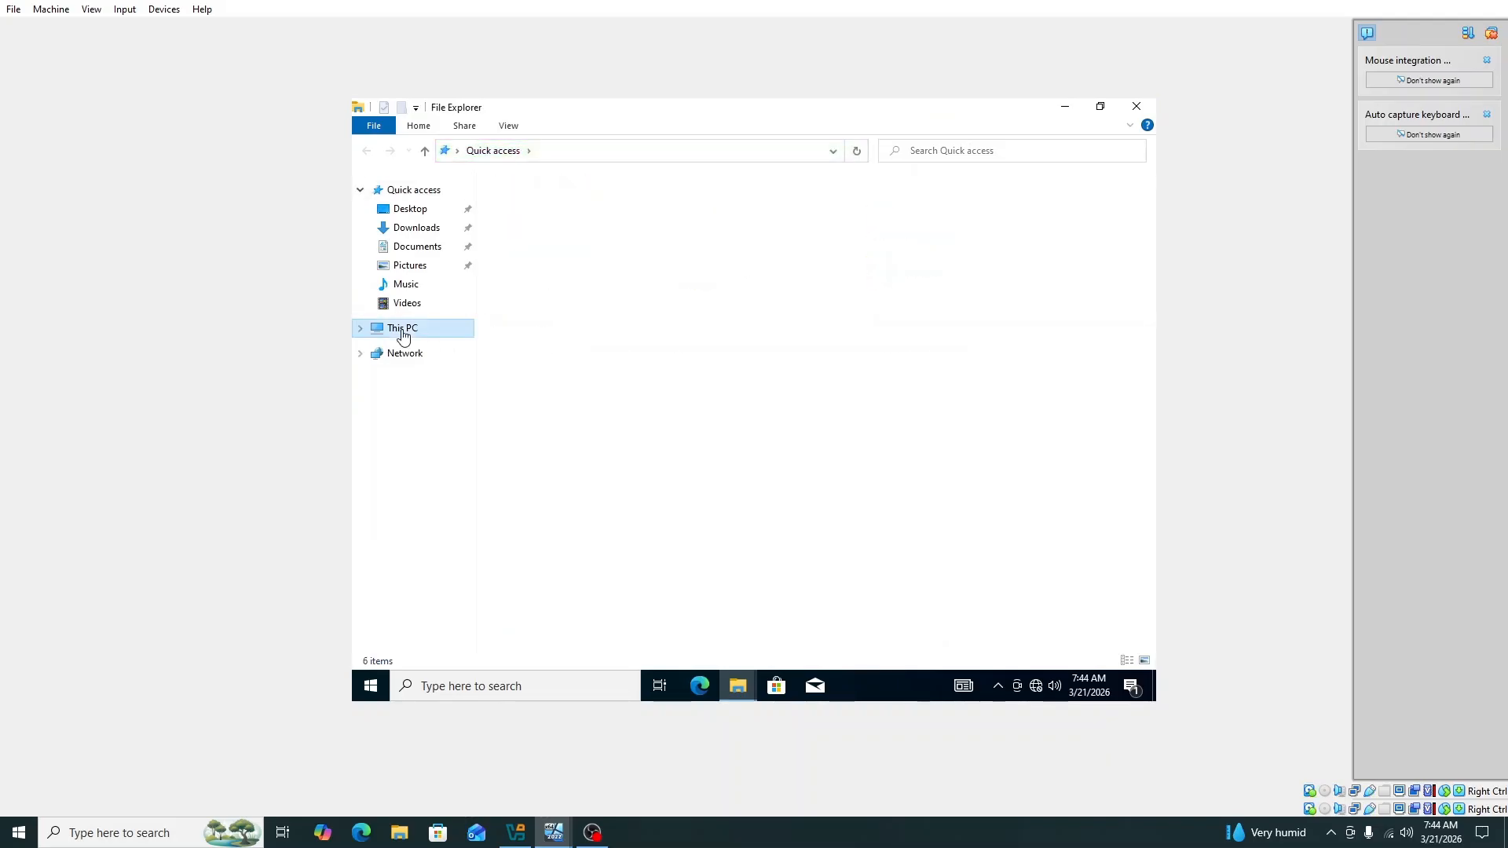
pyautogui.rightClick(405, 335)
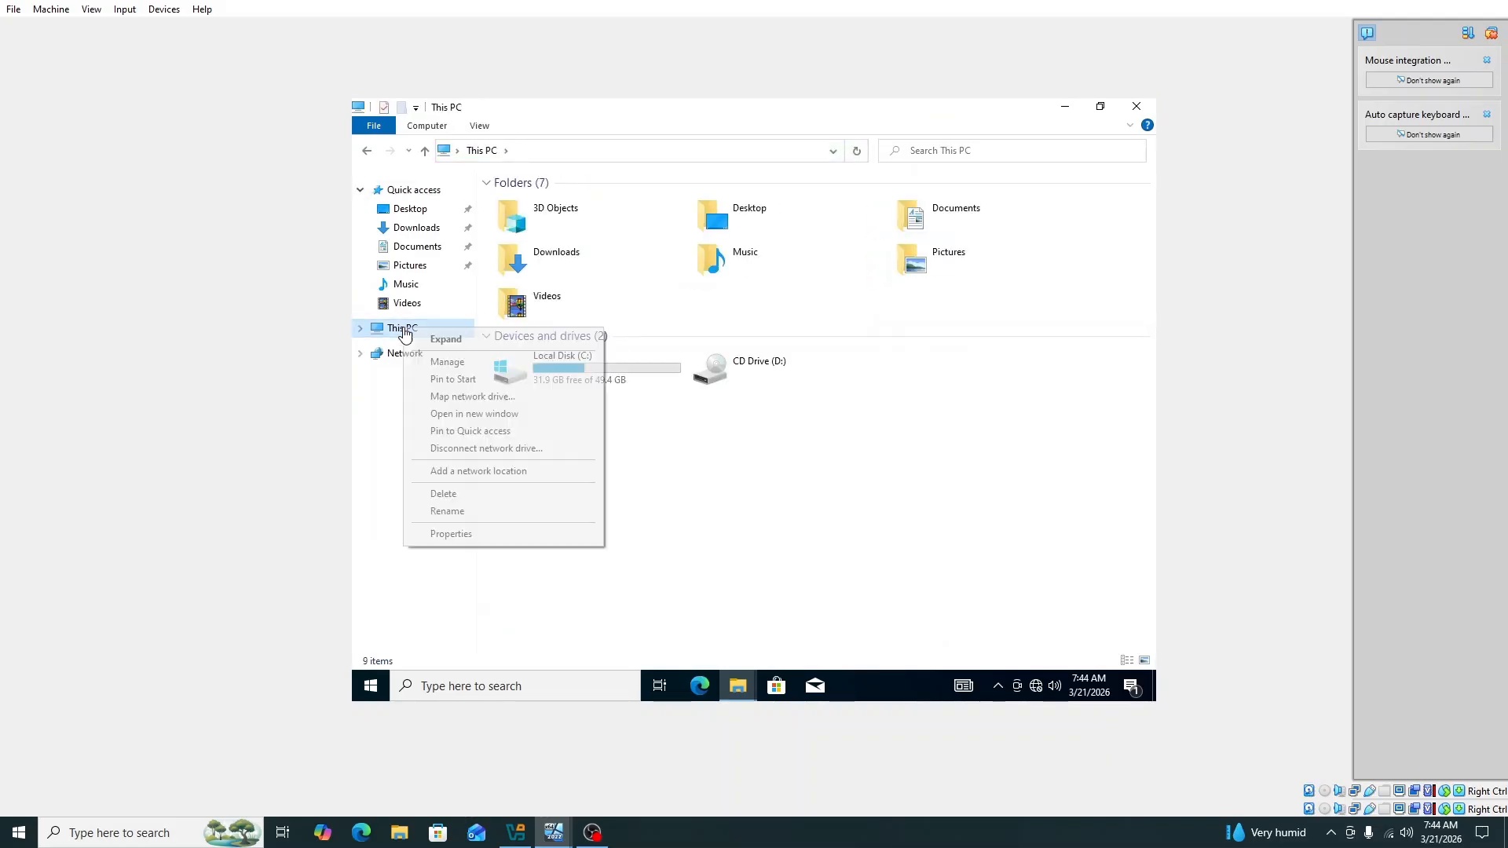
pyautogui.click(450, 534)
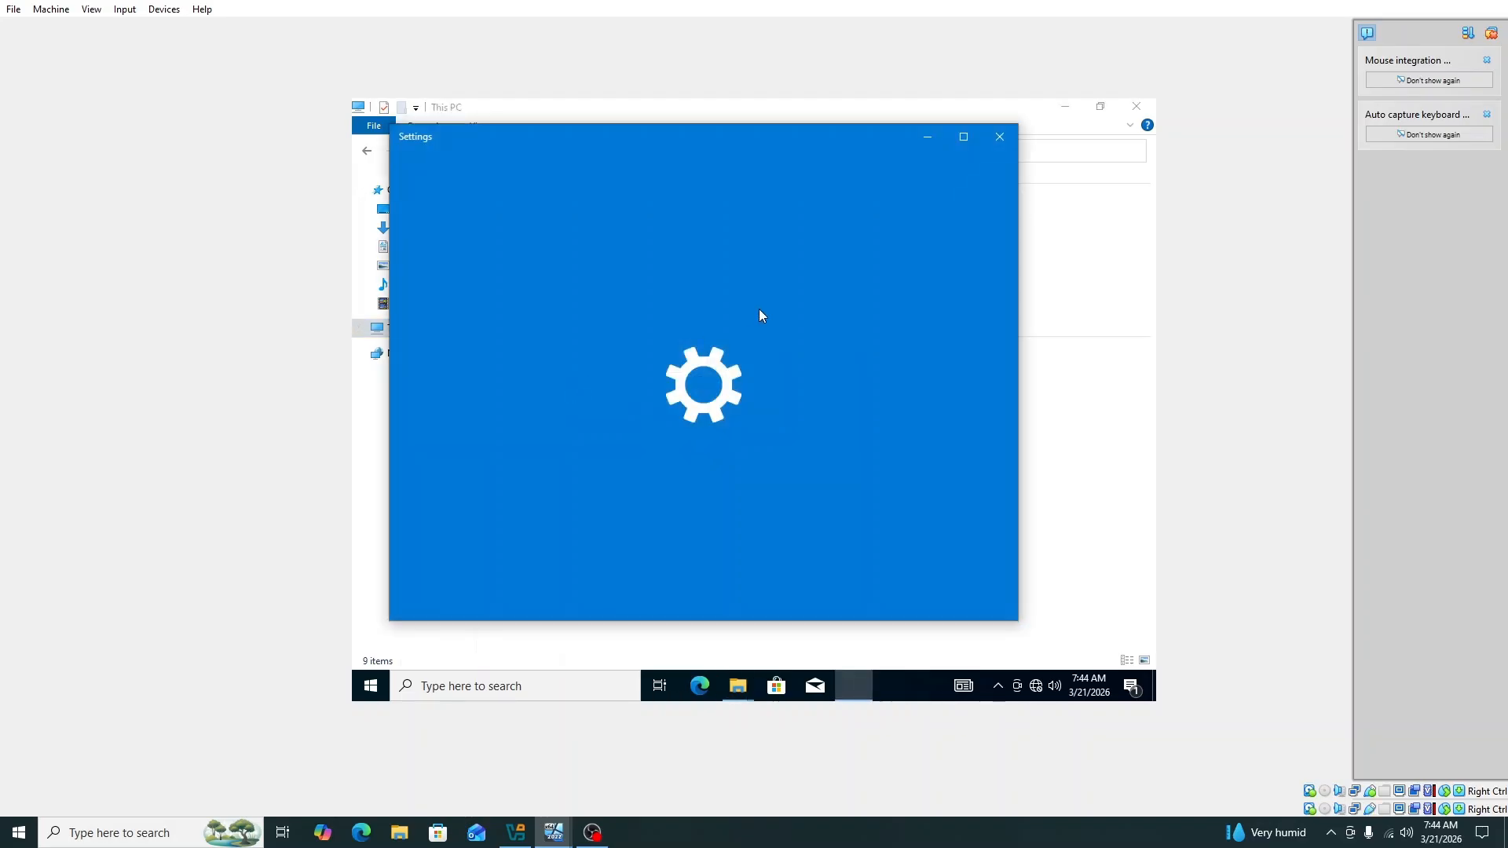
# Step: Maximize Settings and open 'Rename this PC (advanced)'
pyautogui.click(963, 141)
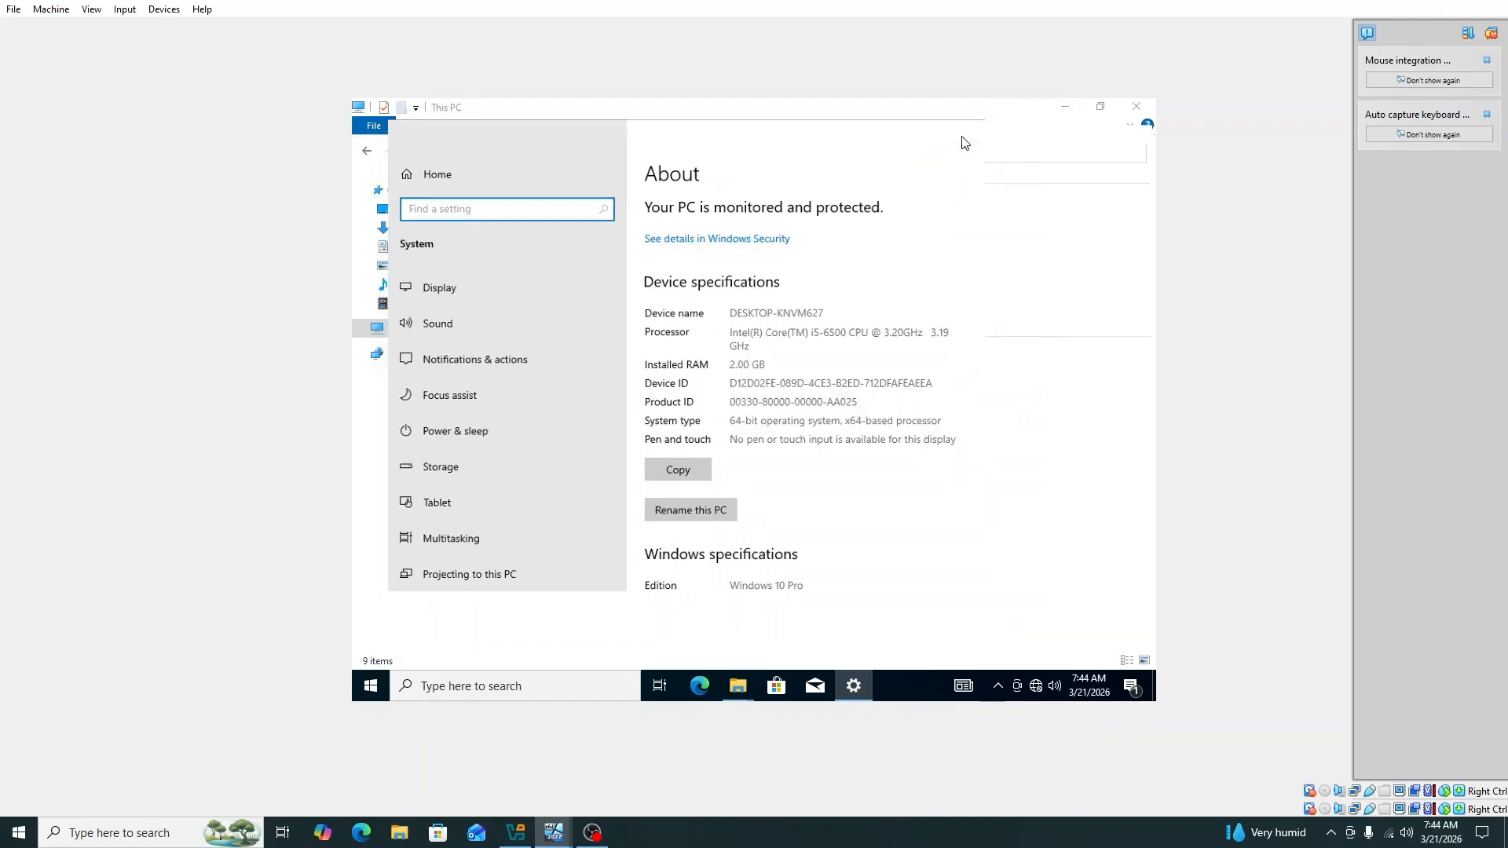
pyautogui.scroll(-3, 812, 499)
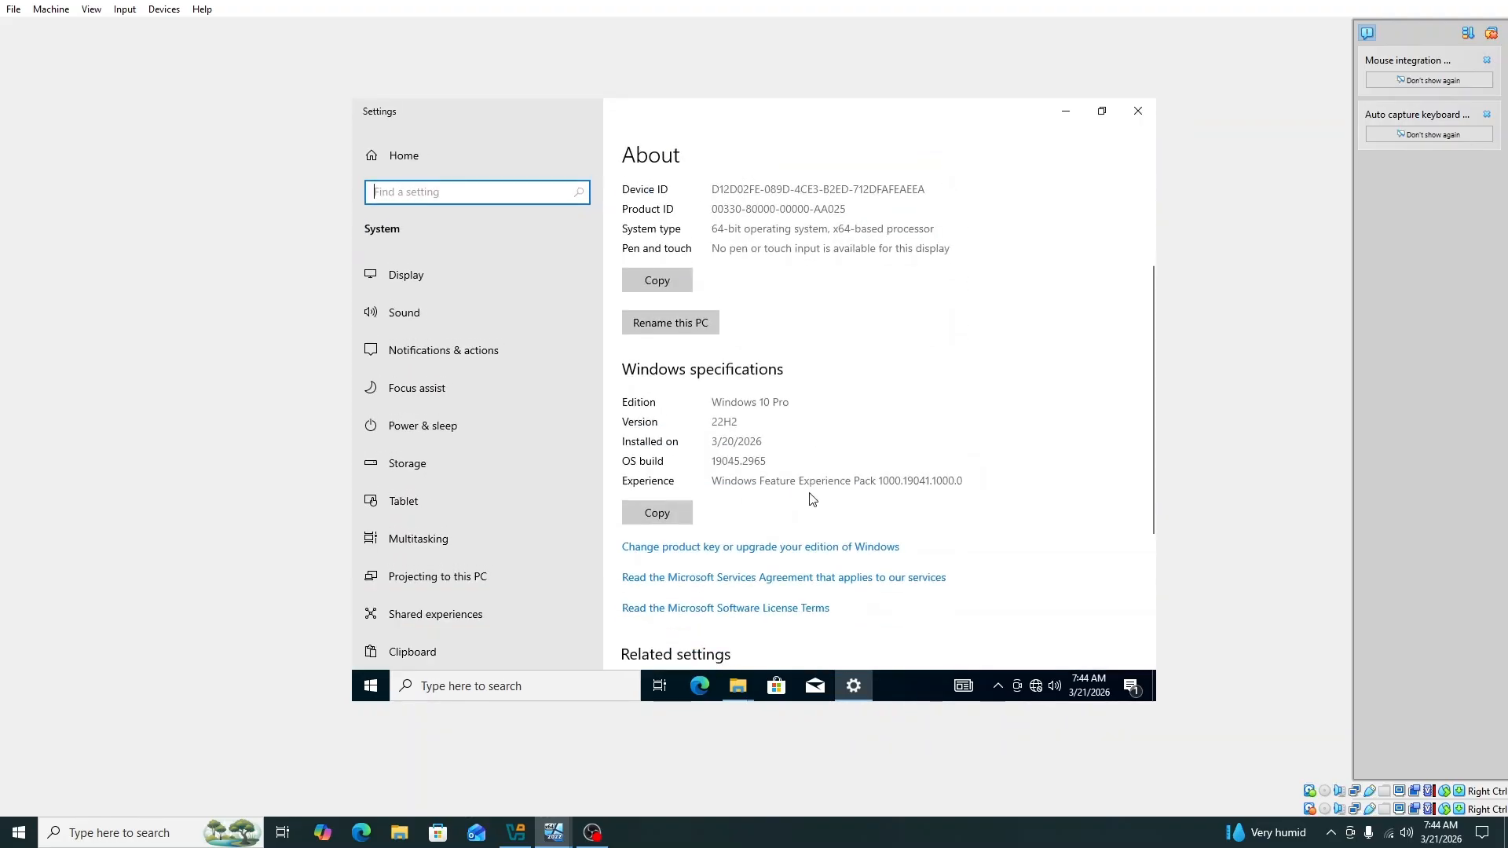
pyautogui.scroll(-3, 809, 512)
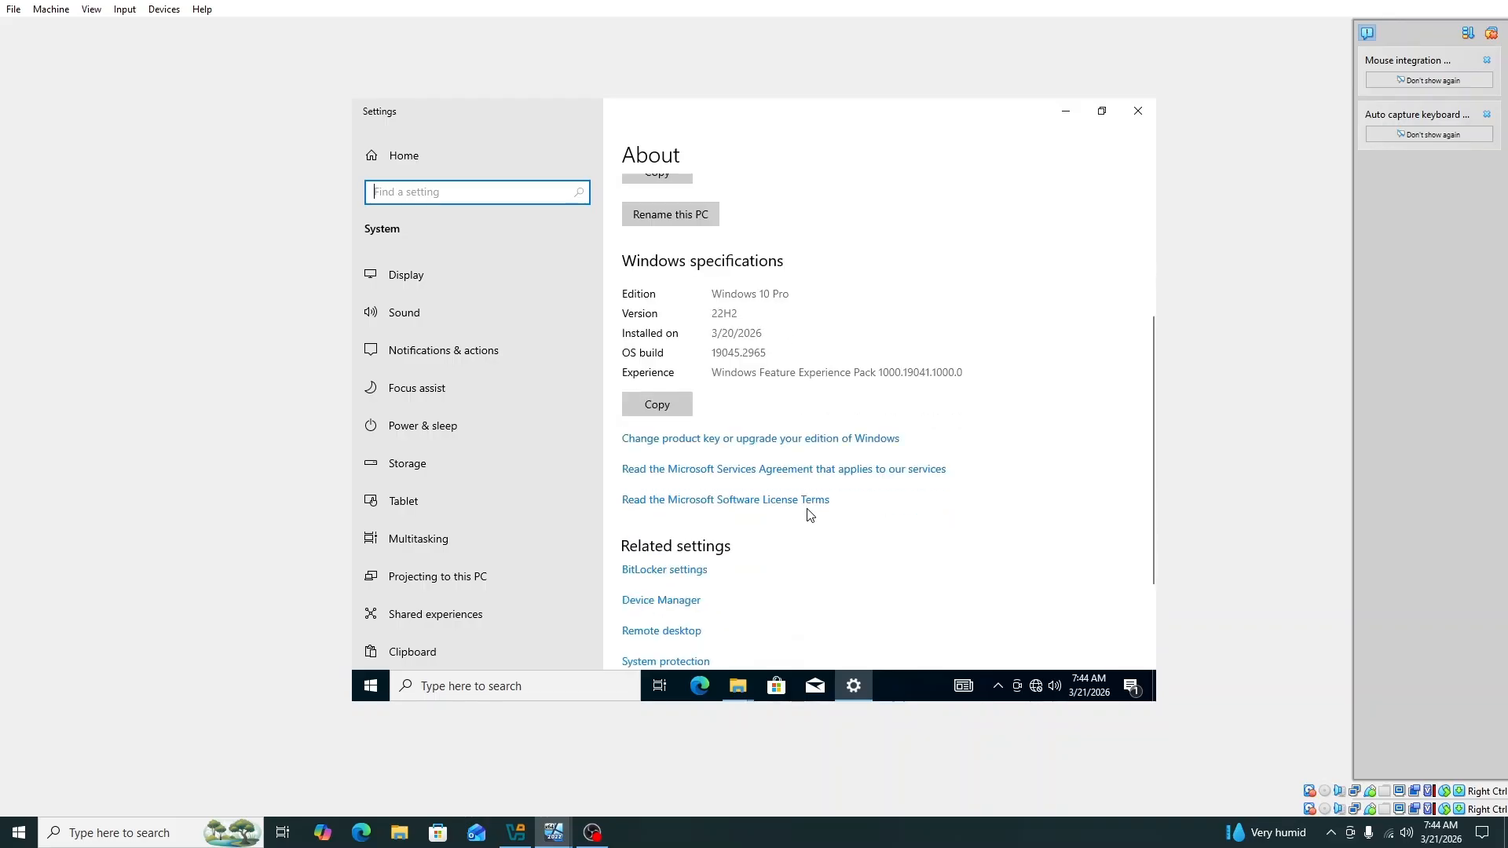
pyautogui.scroll(-2, 810, 515)
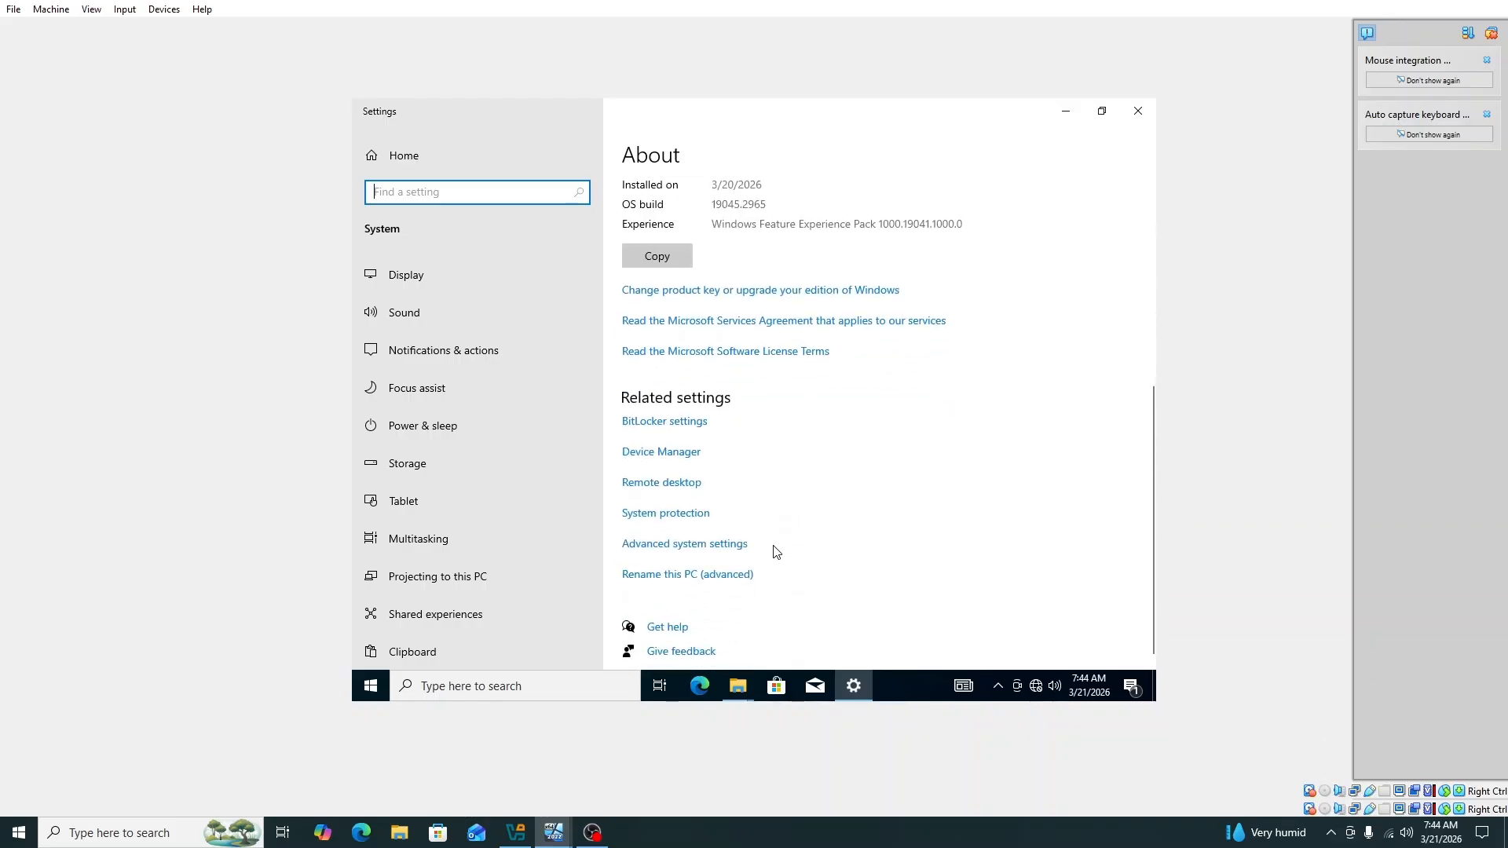
pyautogui.click(674, 583)
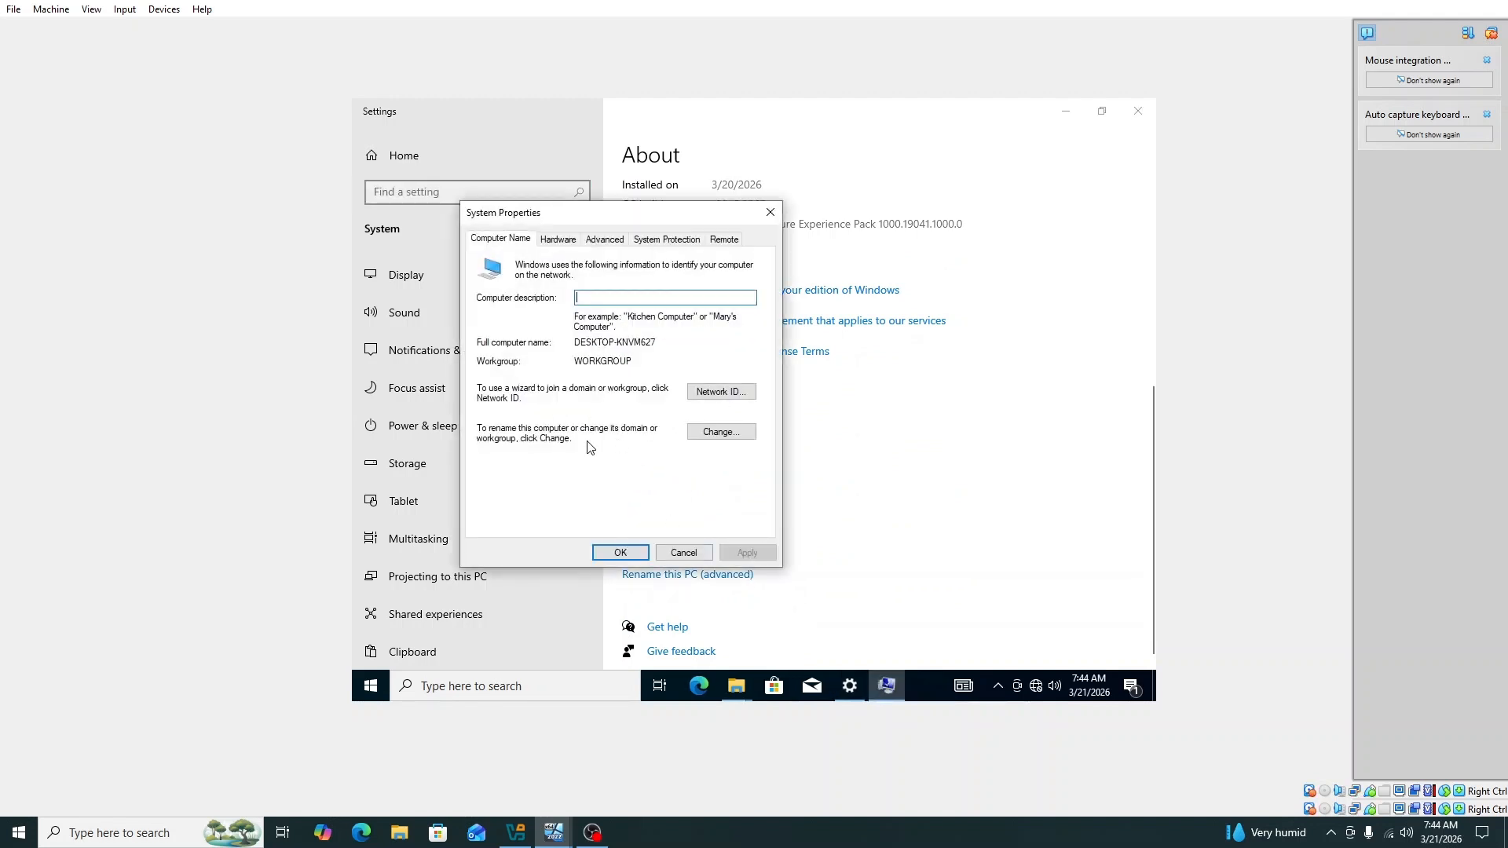
# Step: Change the computer's membership from workgroup to the kln.ac.lk domain
pyautogui.click(717, 432)
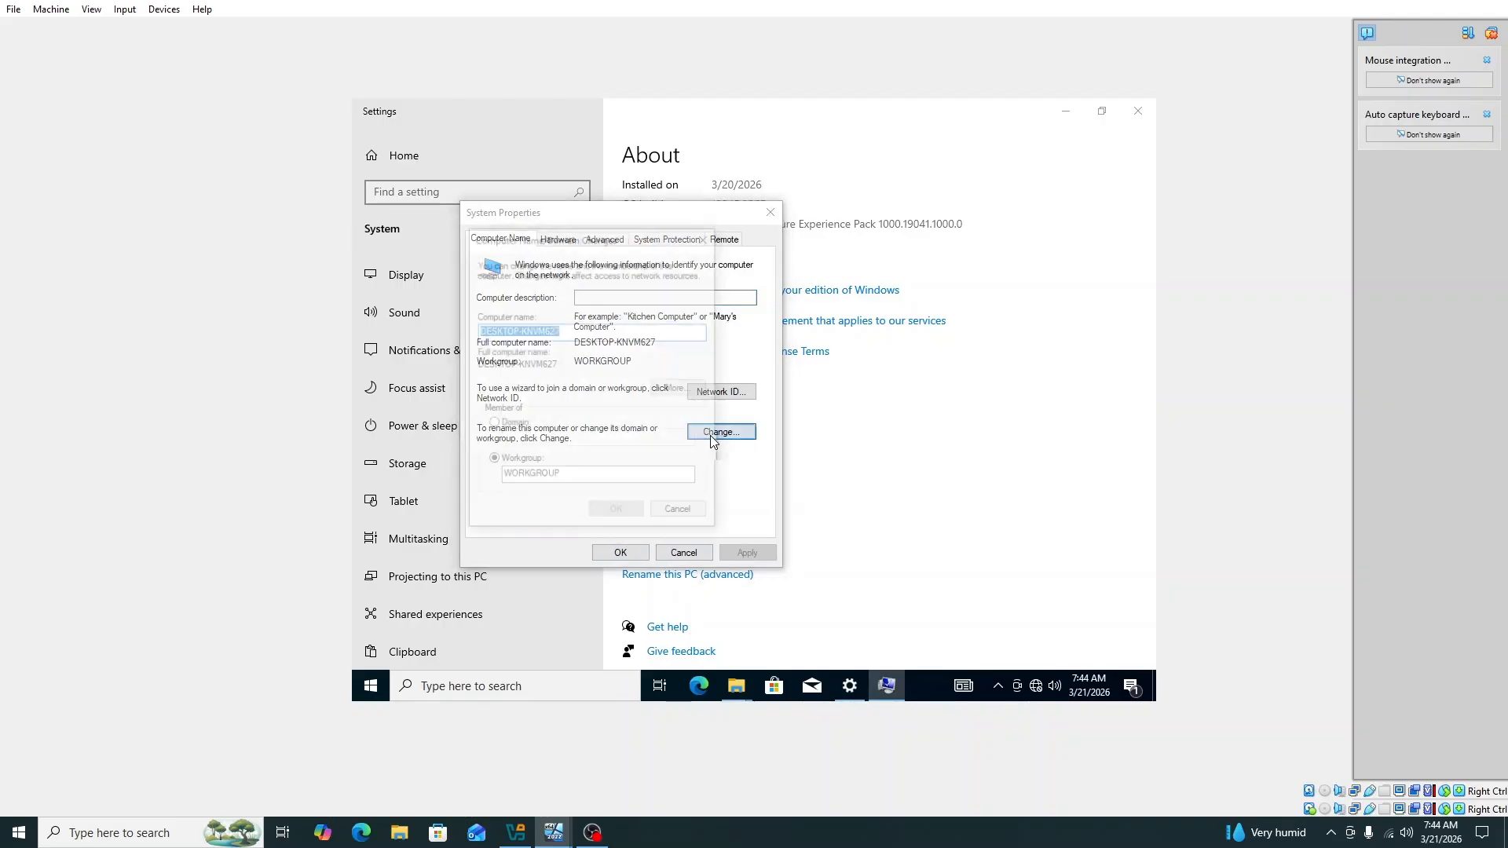
pyautogui.click(492, 425)
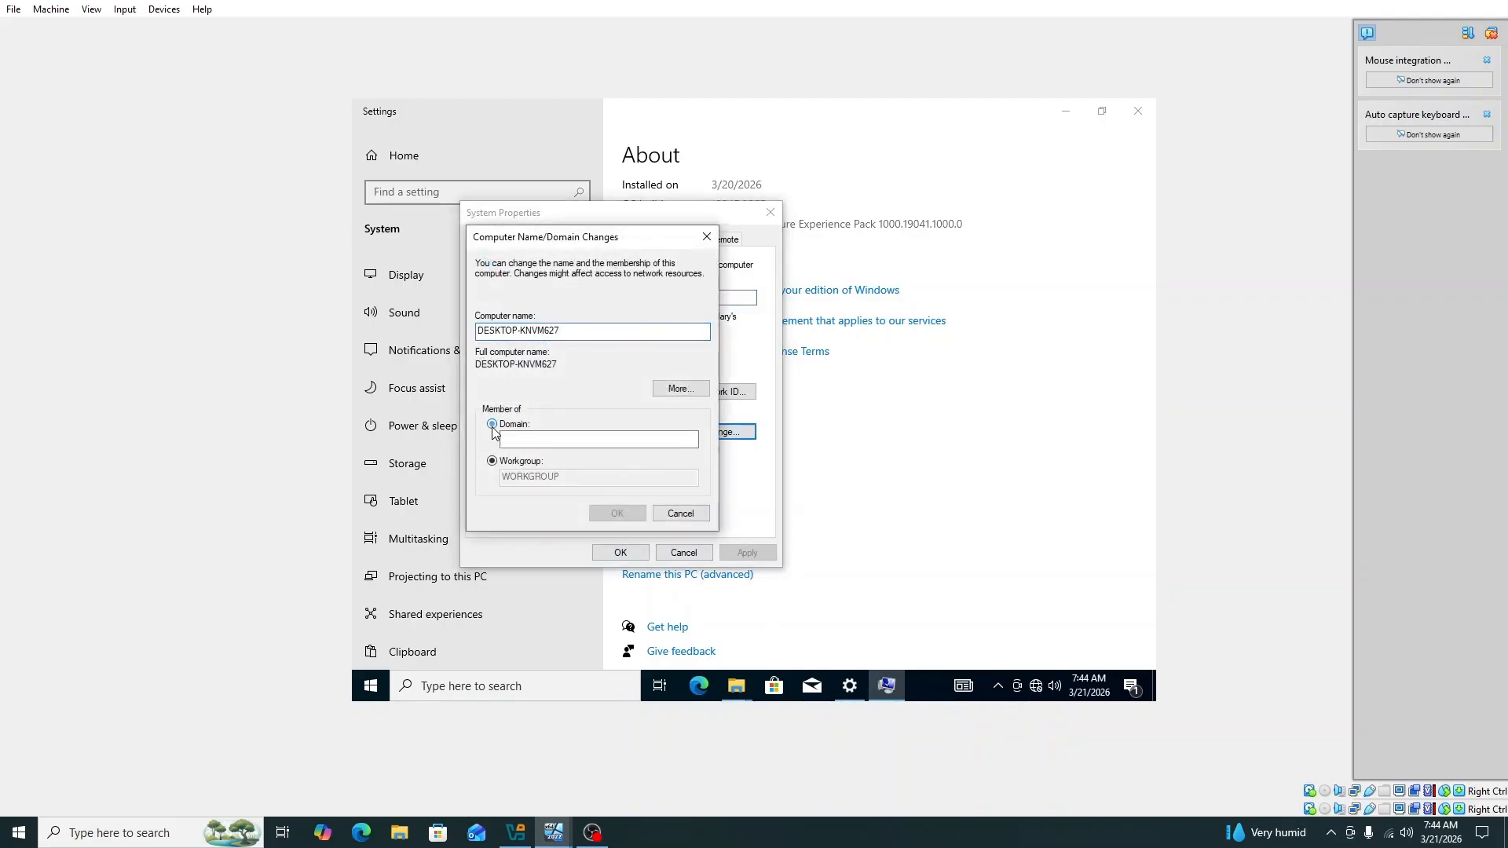
pyautogui.click(529, 437)
pyautogui.write('kln.ac.lk')
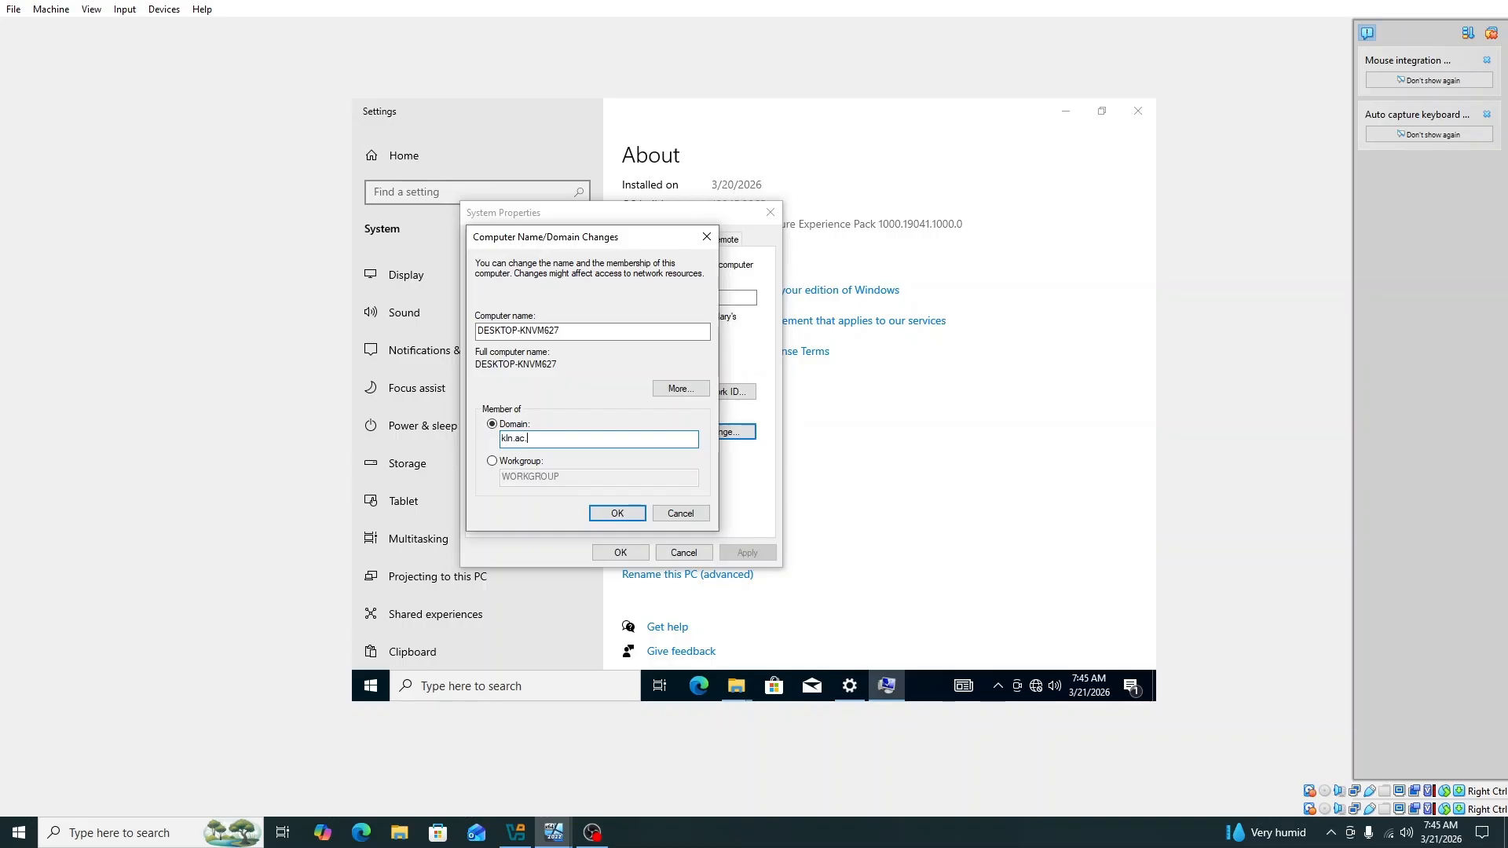
pyautogui.click(614, 512)
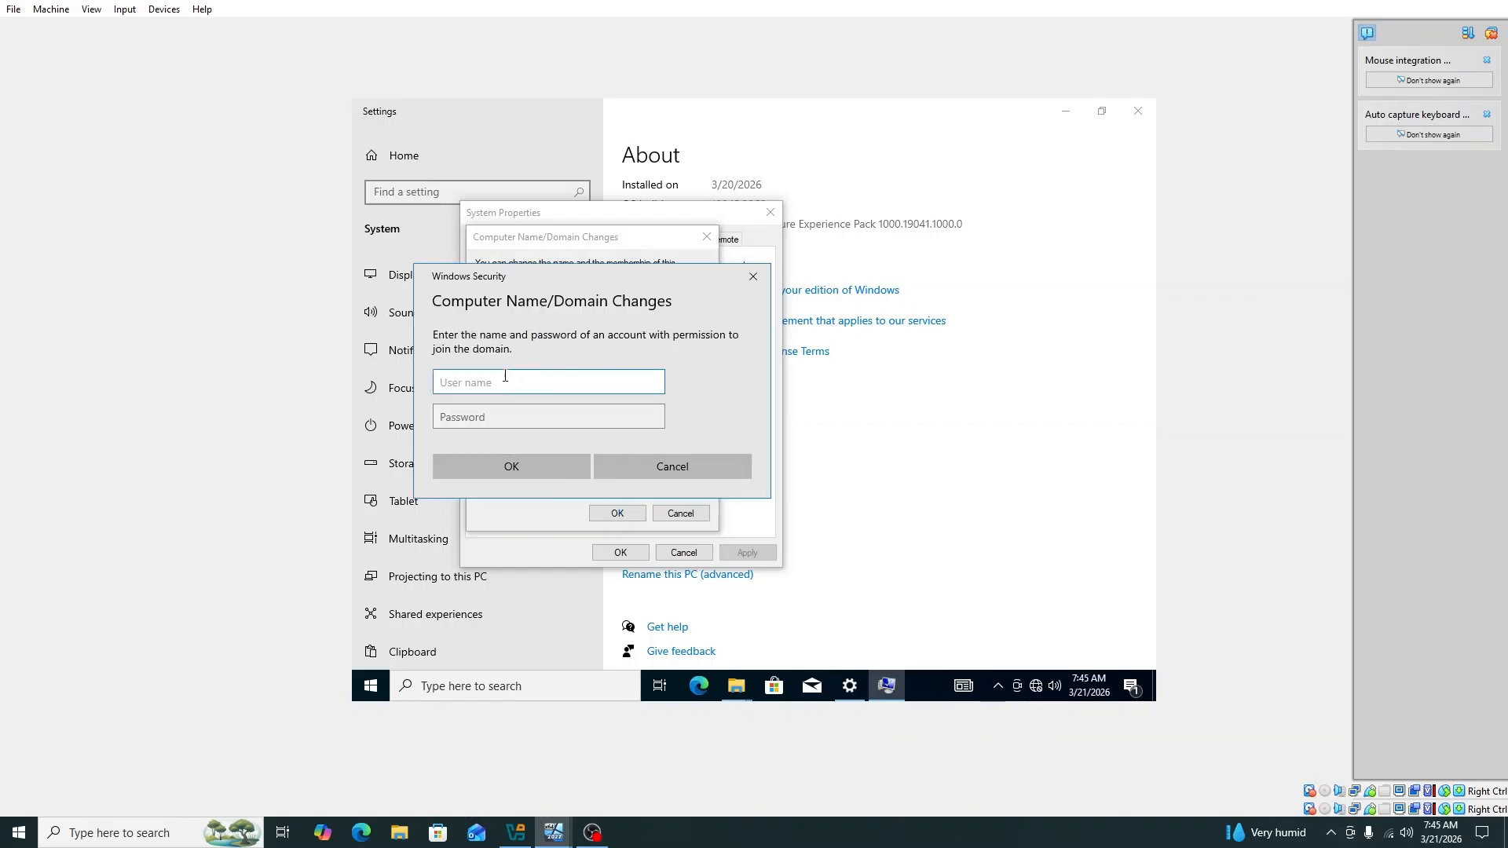
# Step: Authorize the join with the domain Administrator account and password, then acknowledge the welcome and restart notices
pyautogui.write('Administrator')
pyautogui.click(493, 413)
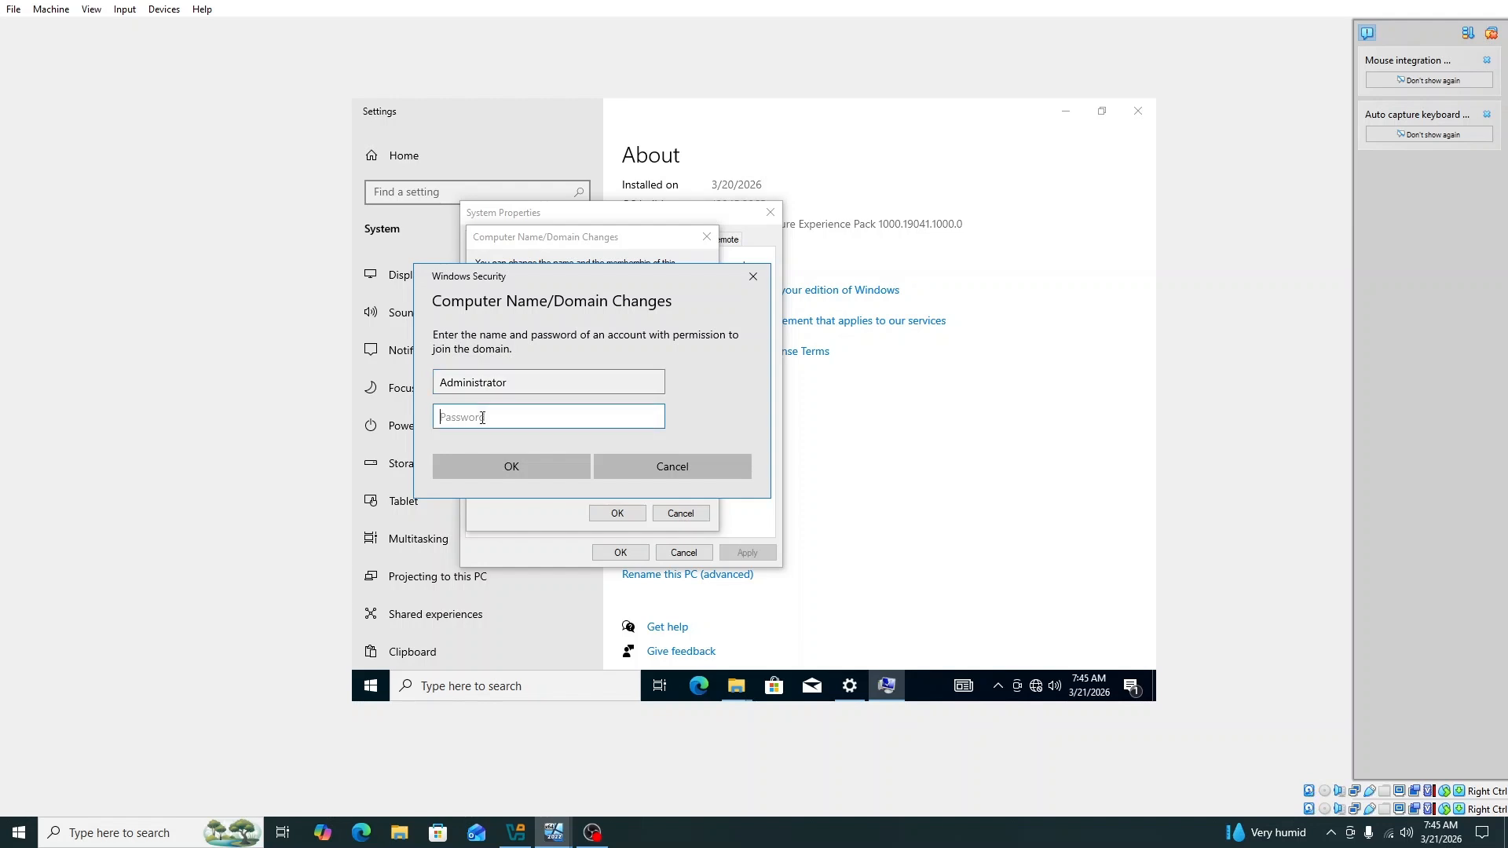
pyautogui.write('Pas')
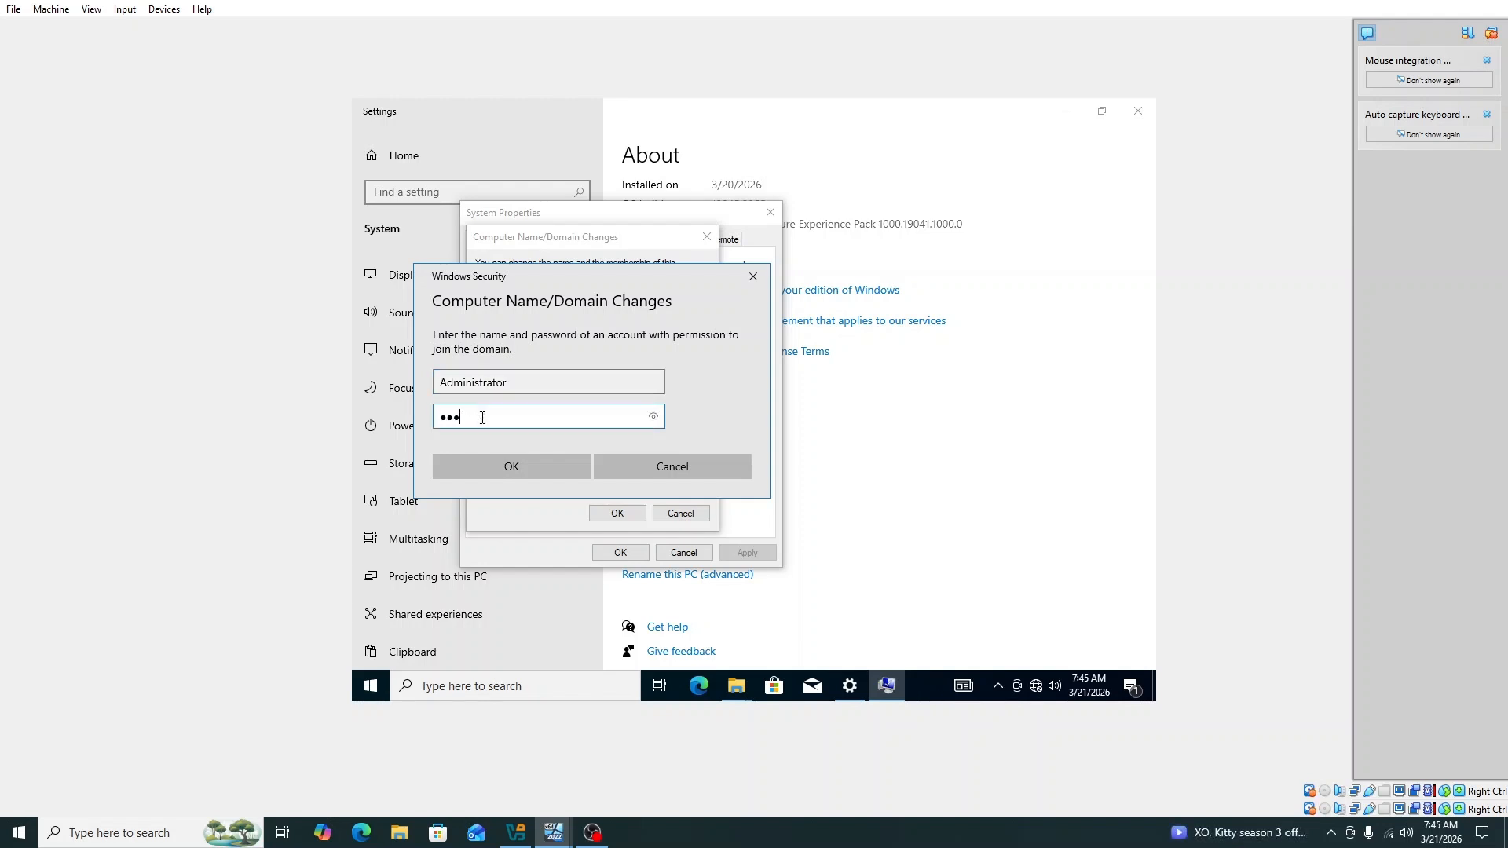
pyautogui.write('•••••••')
pyautogui.click(543, 465)
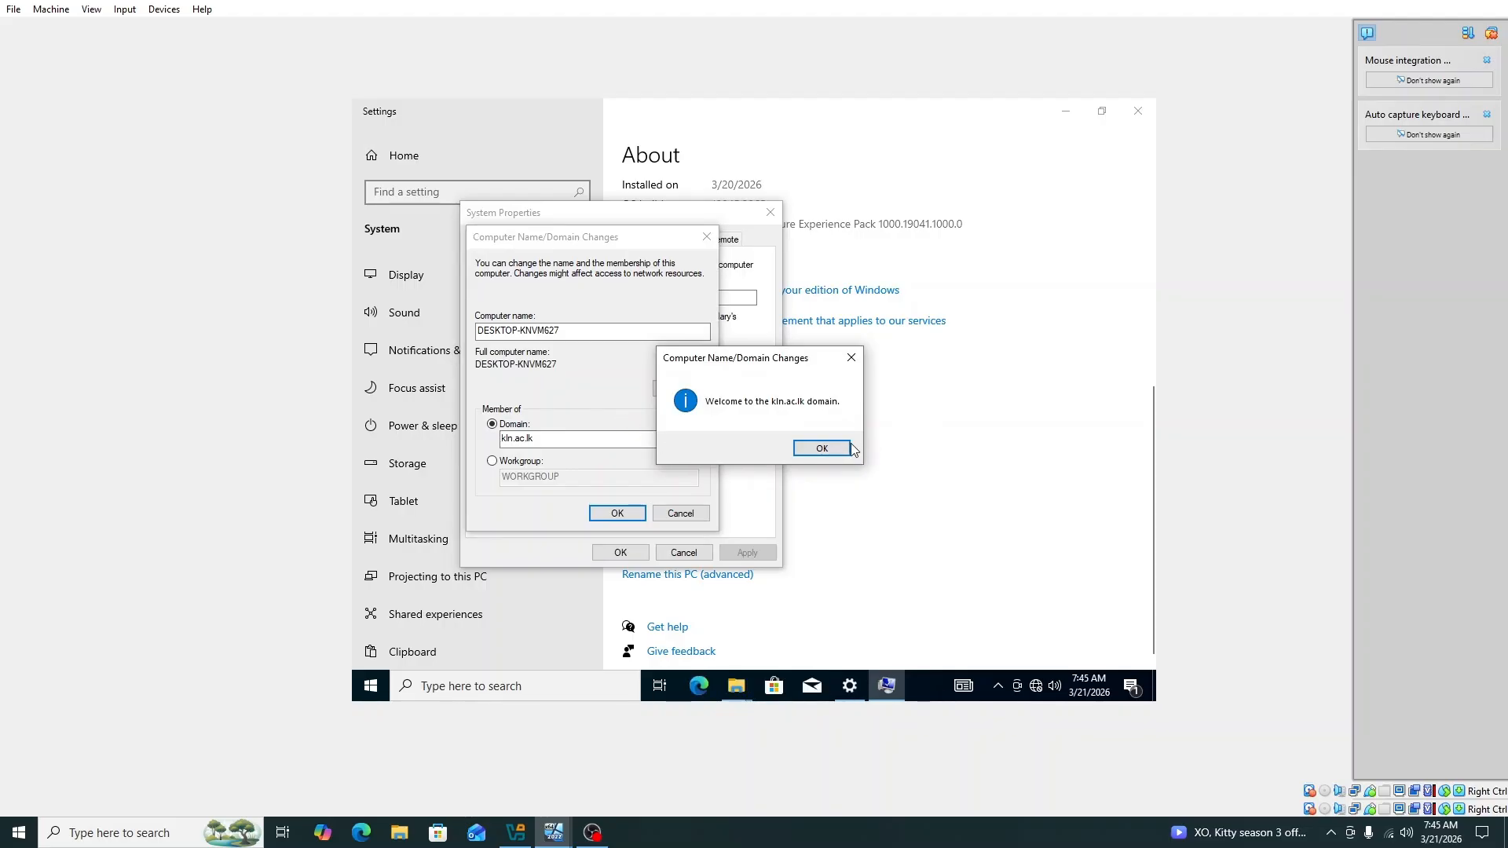
pyautogui.click(823, 448)
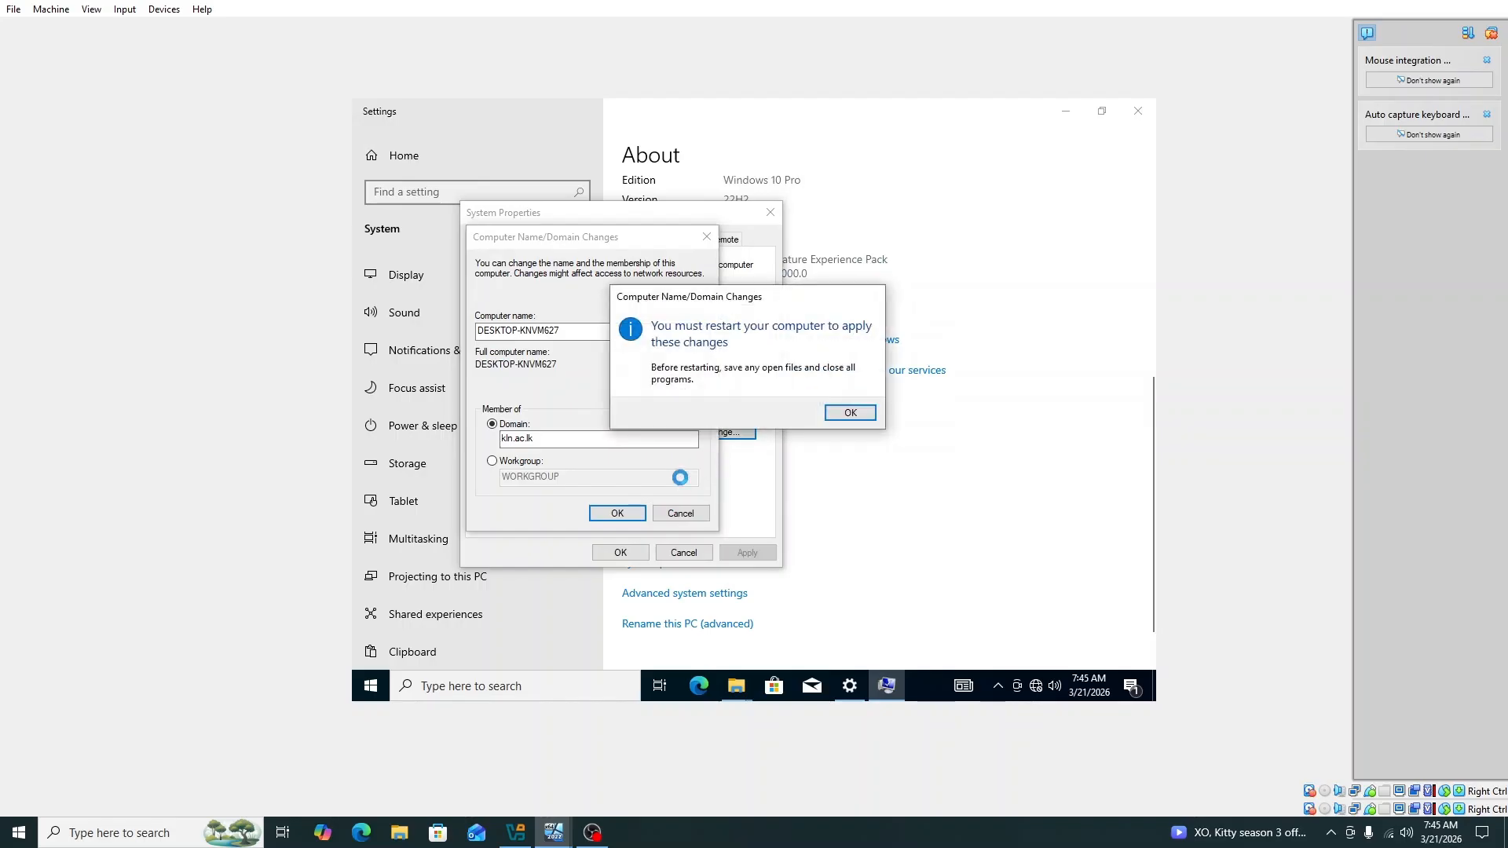
pyautogui.click(851, 412)
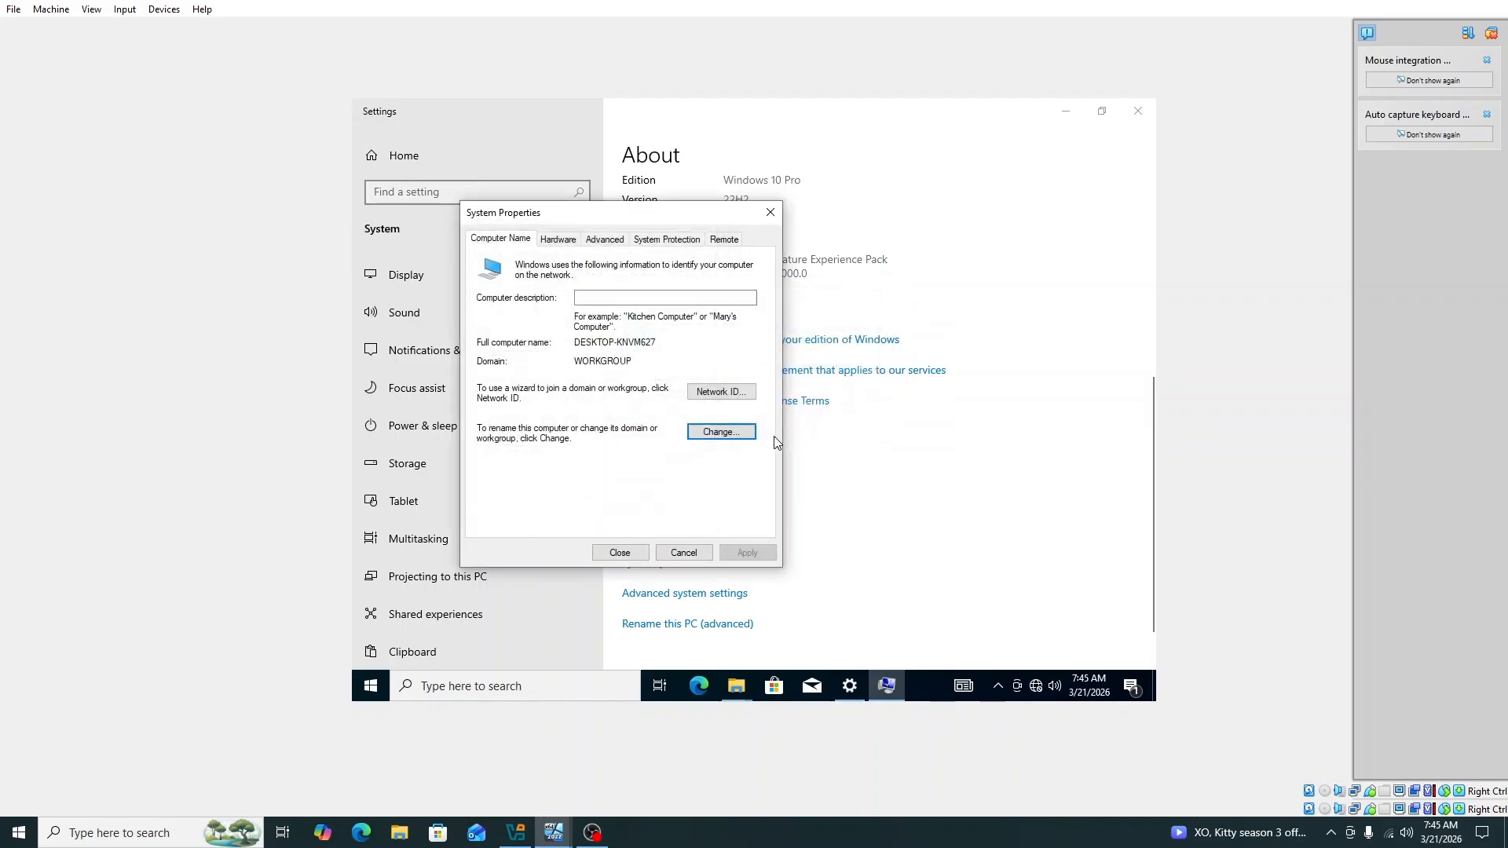
# Step: Close System Properties, restart the PC now, and lift the lock screen
pyautogui.click(626, 546)
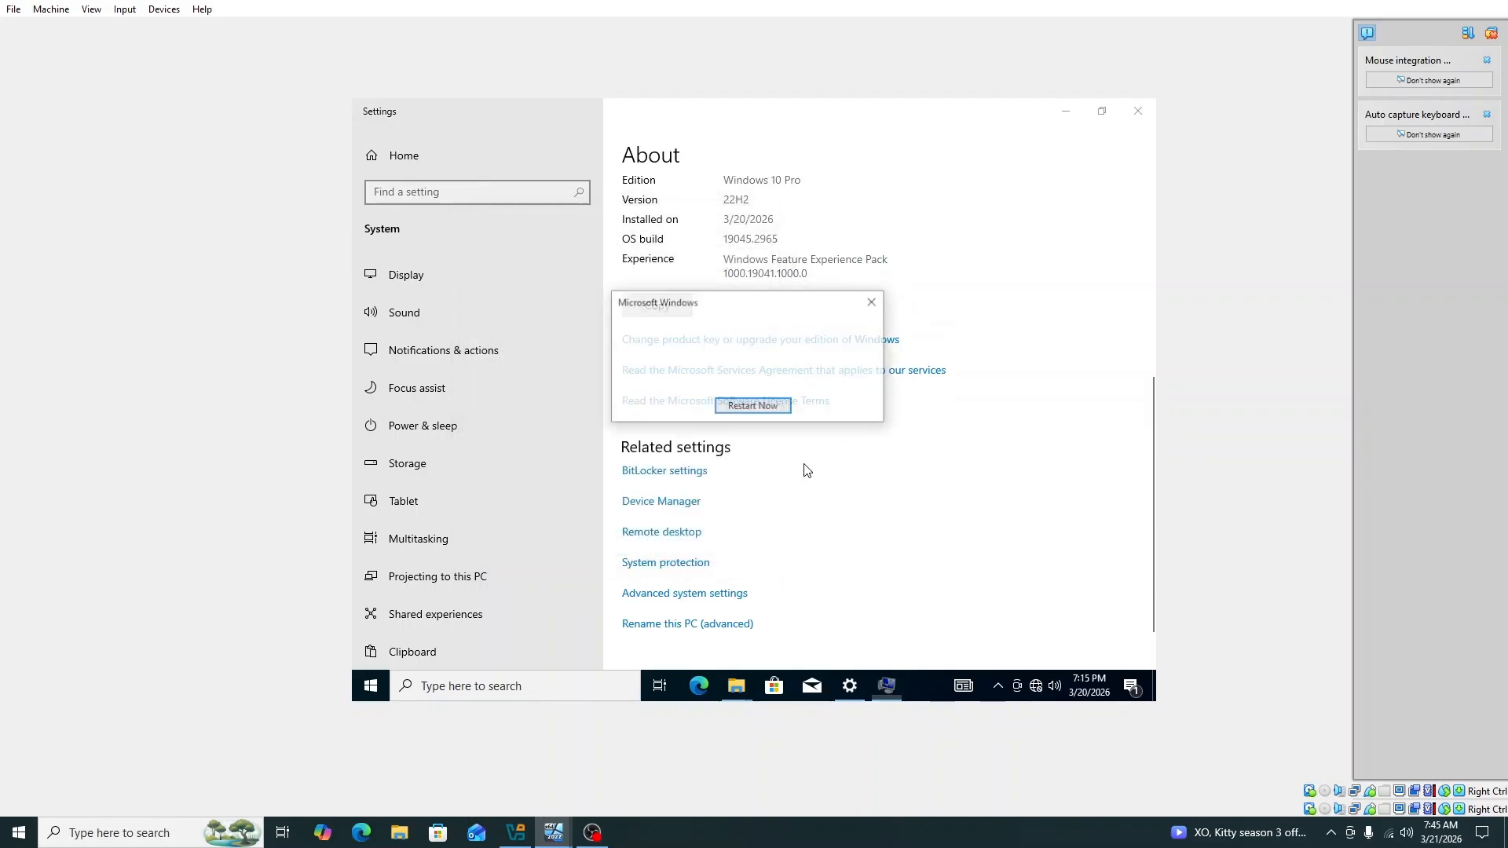
pyautogui.click(745, 410)
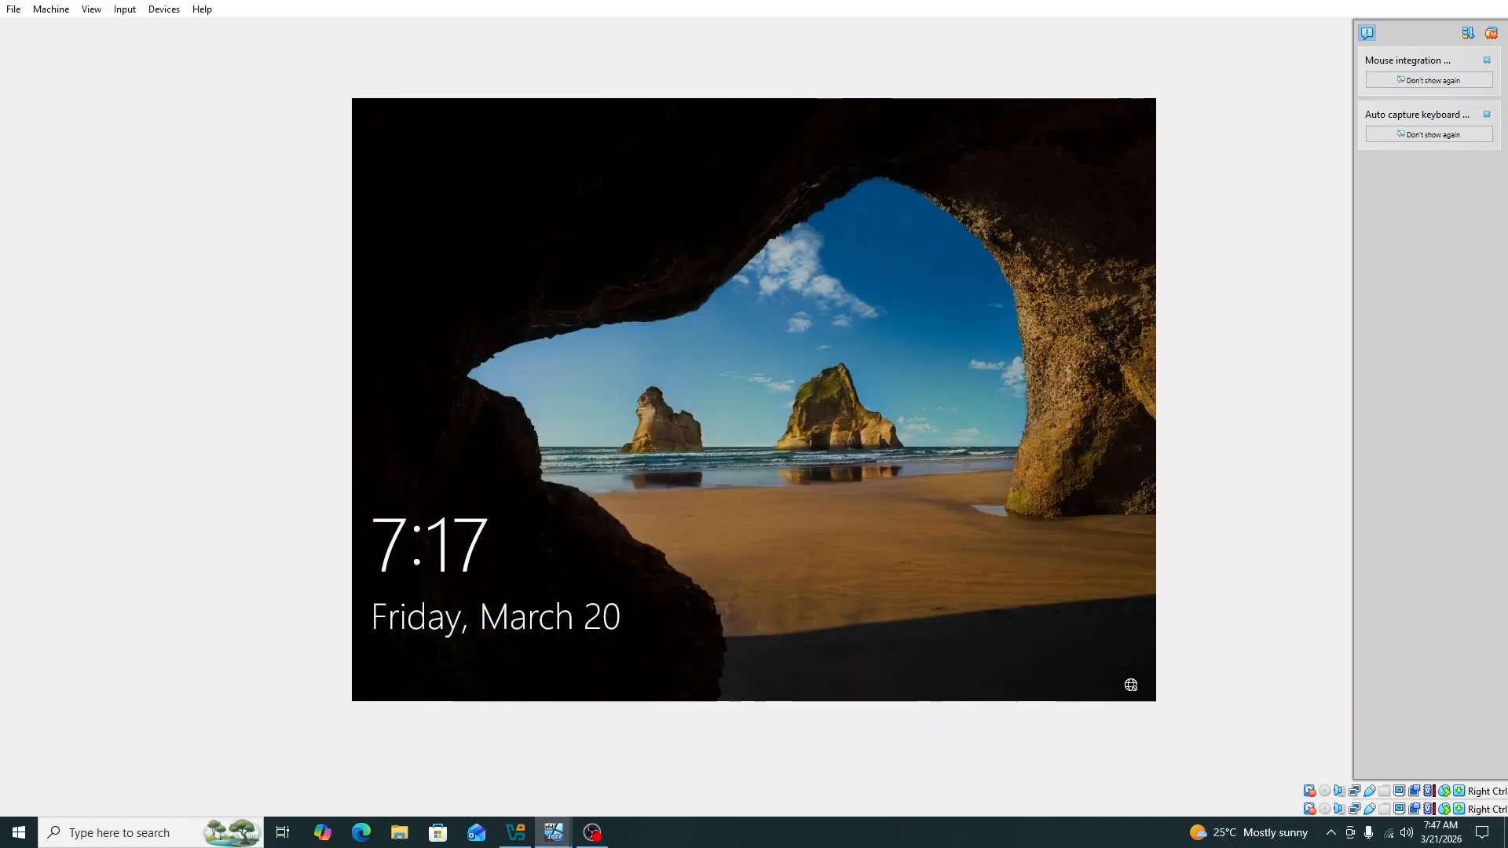
pyautogui.click(701, 486)
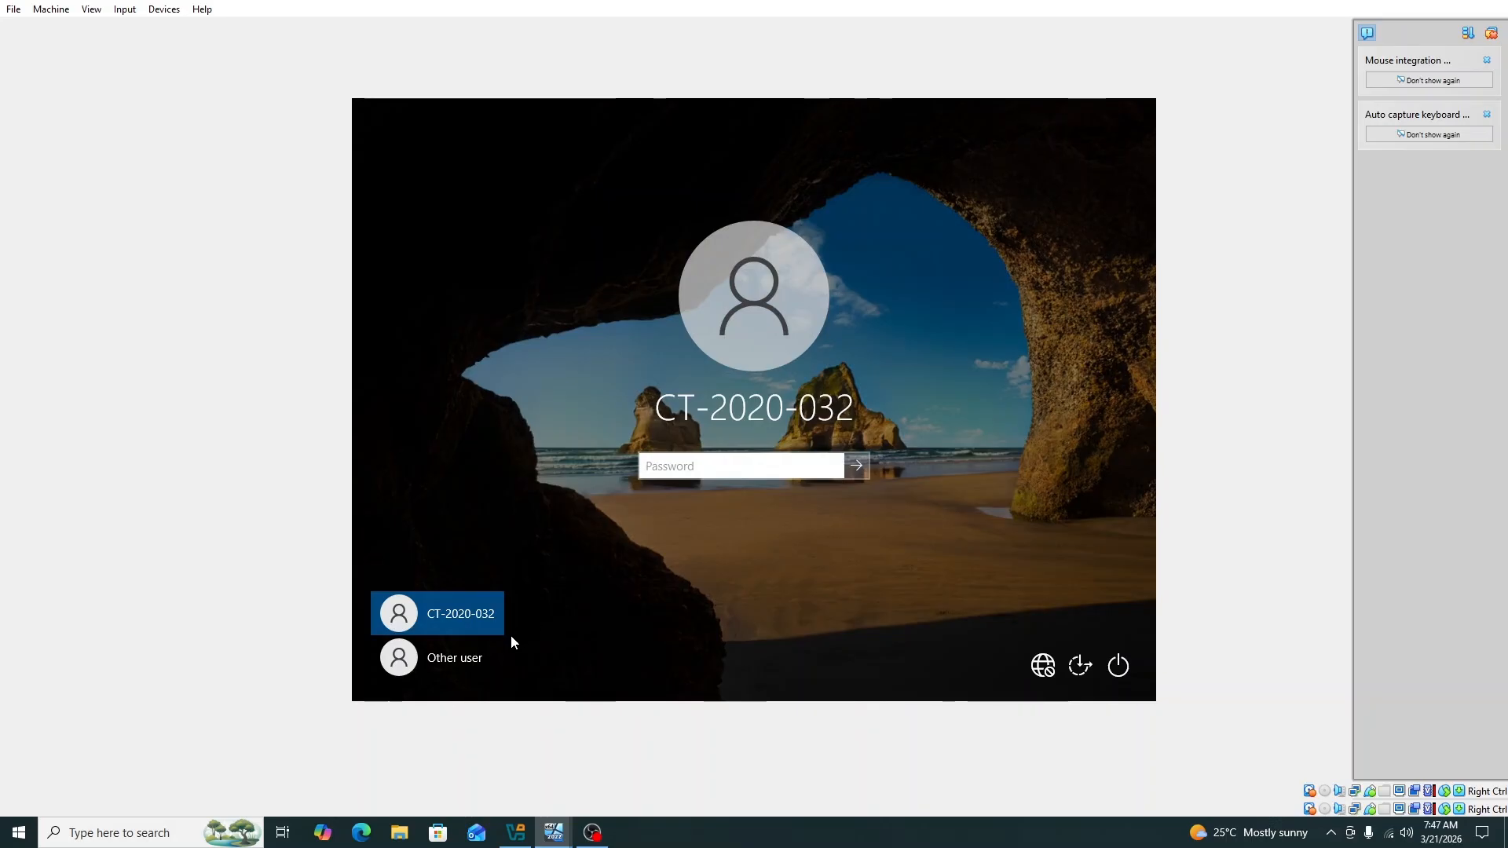
# Step: Sign in as Other user with the new domain user's name and password
pyautogui.click(477, 661)
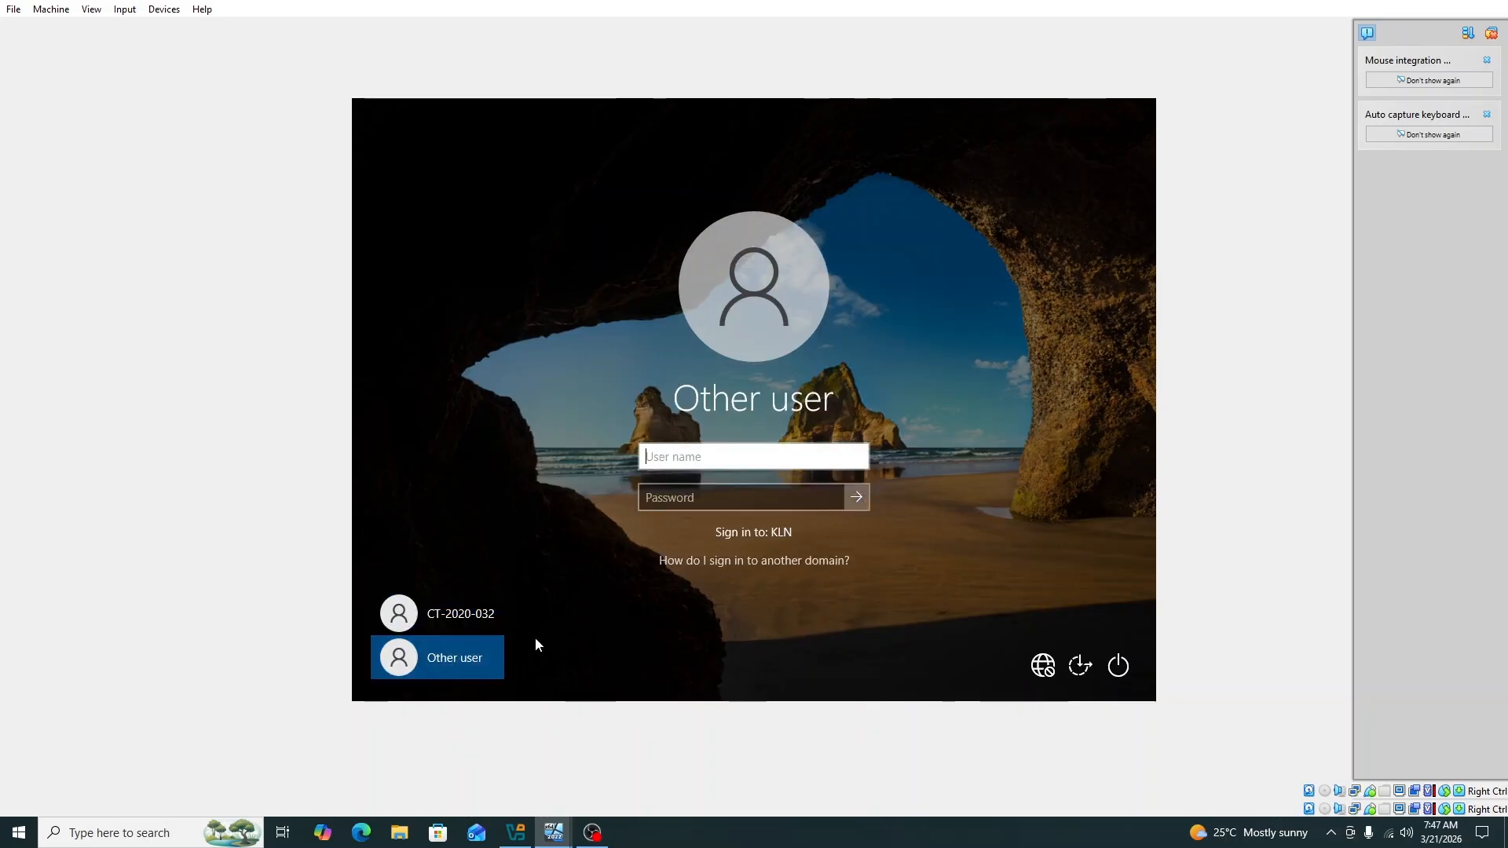
pyautogui.click(705, 456)
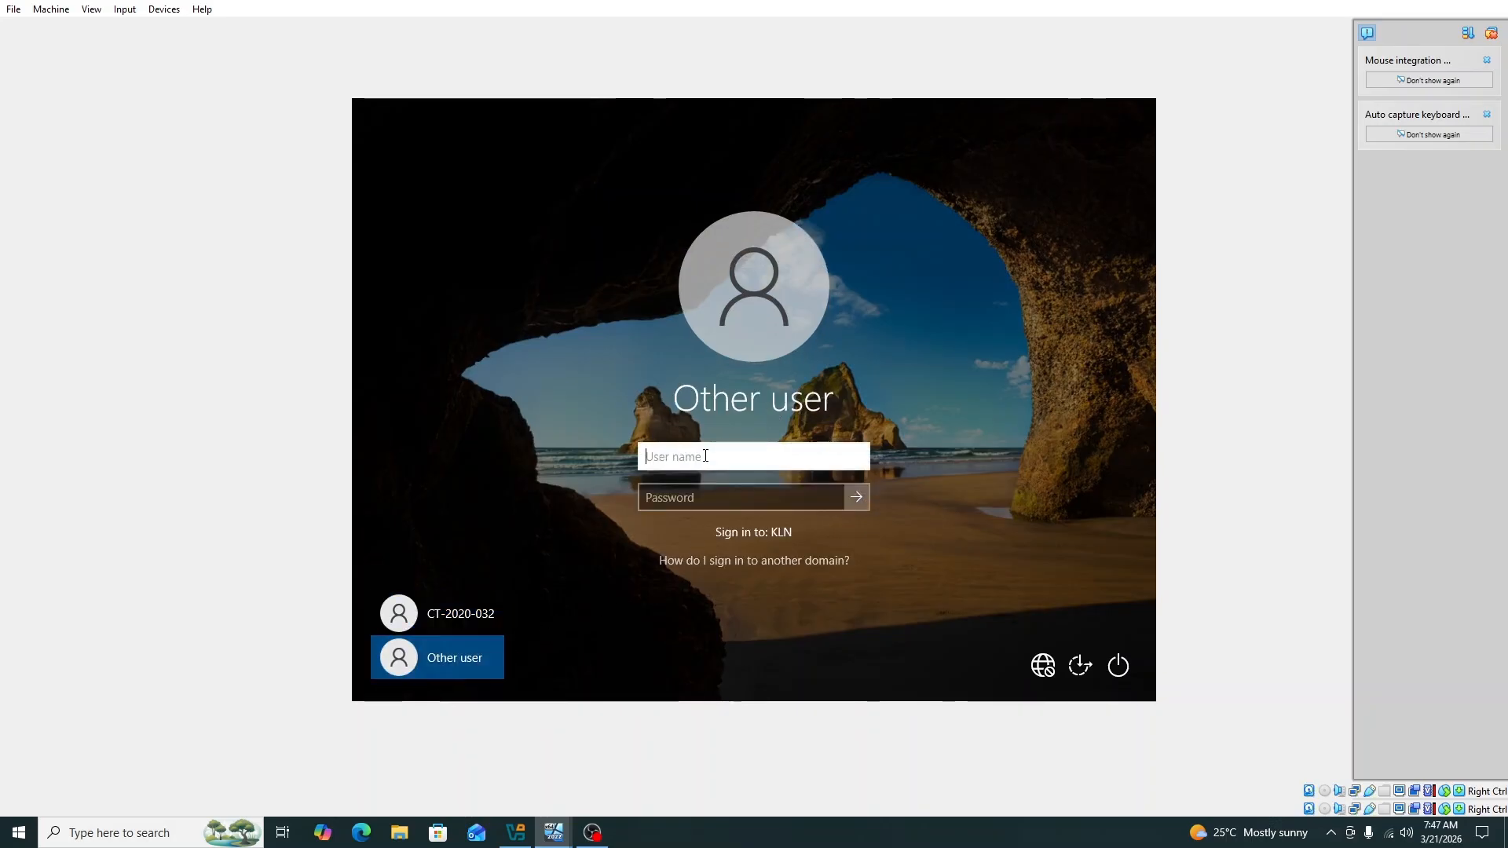
pyautogui.write('ch')
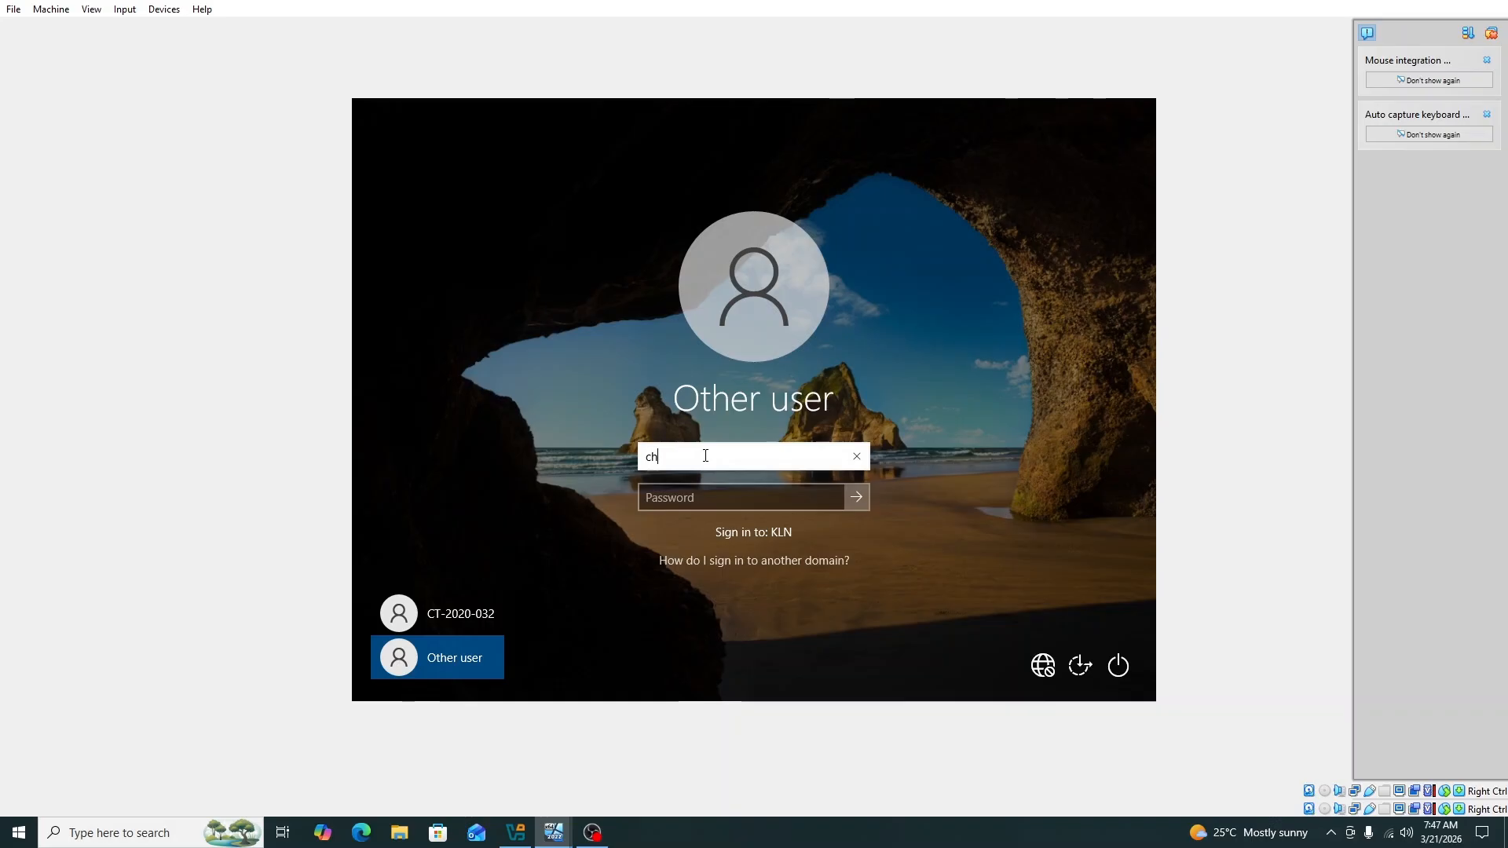
pyautogui.write('amod')
pyautogui.press('Tab')
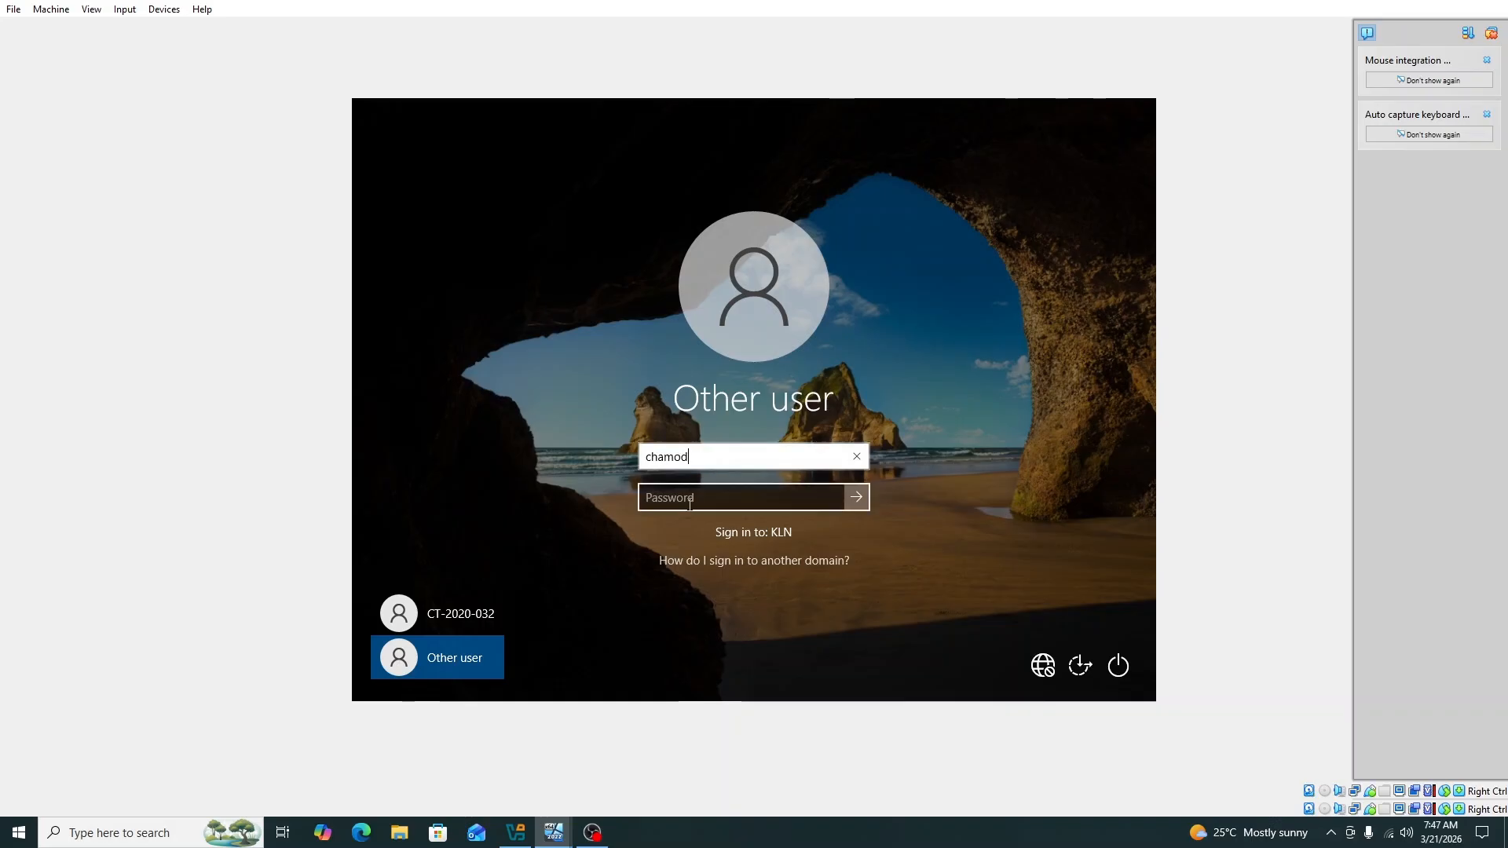
pyautogui.write('•')
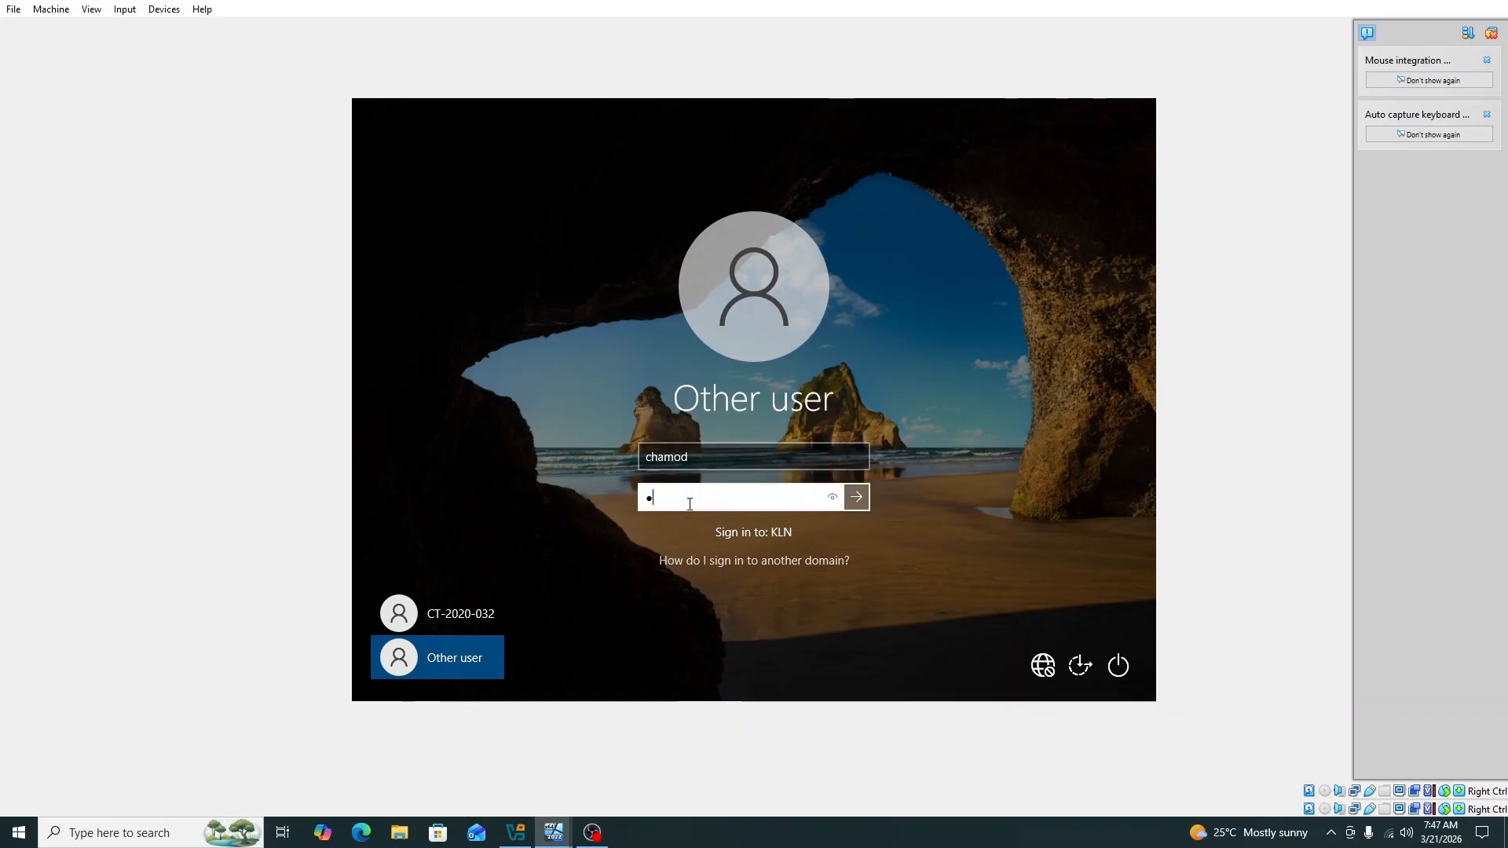
pyautogui.write('••••••••••••')
pyautogui.press('Return')
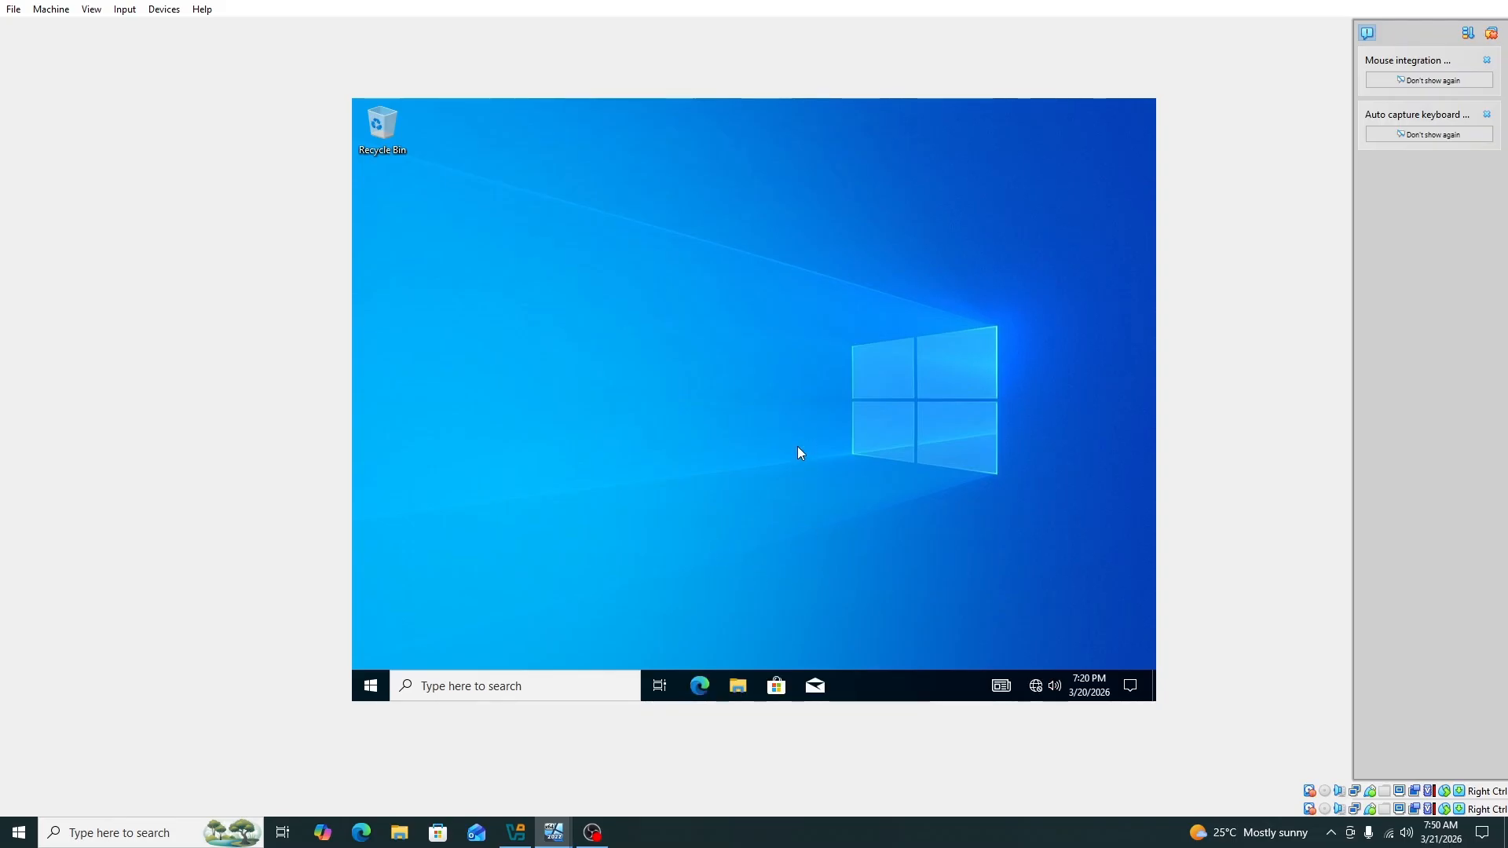
# Step: Refresh the desktop, run cmd to check the domain user's profile path, then close it
pyautogui.rightClick(683, 280)
pyautogui.click(716, 329)
pyautogui.press('super+r')
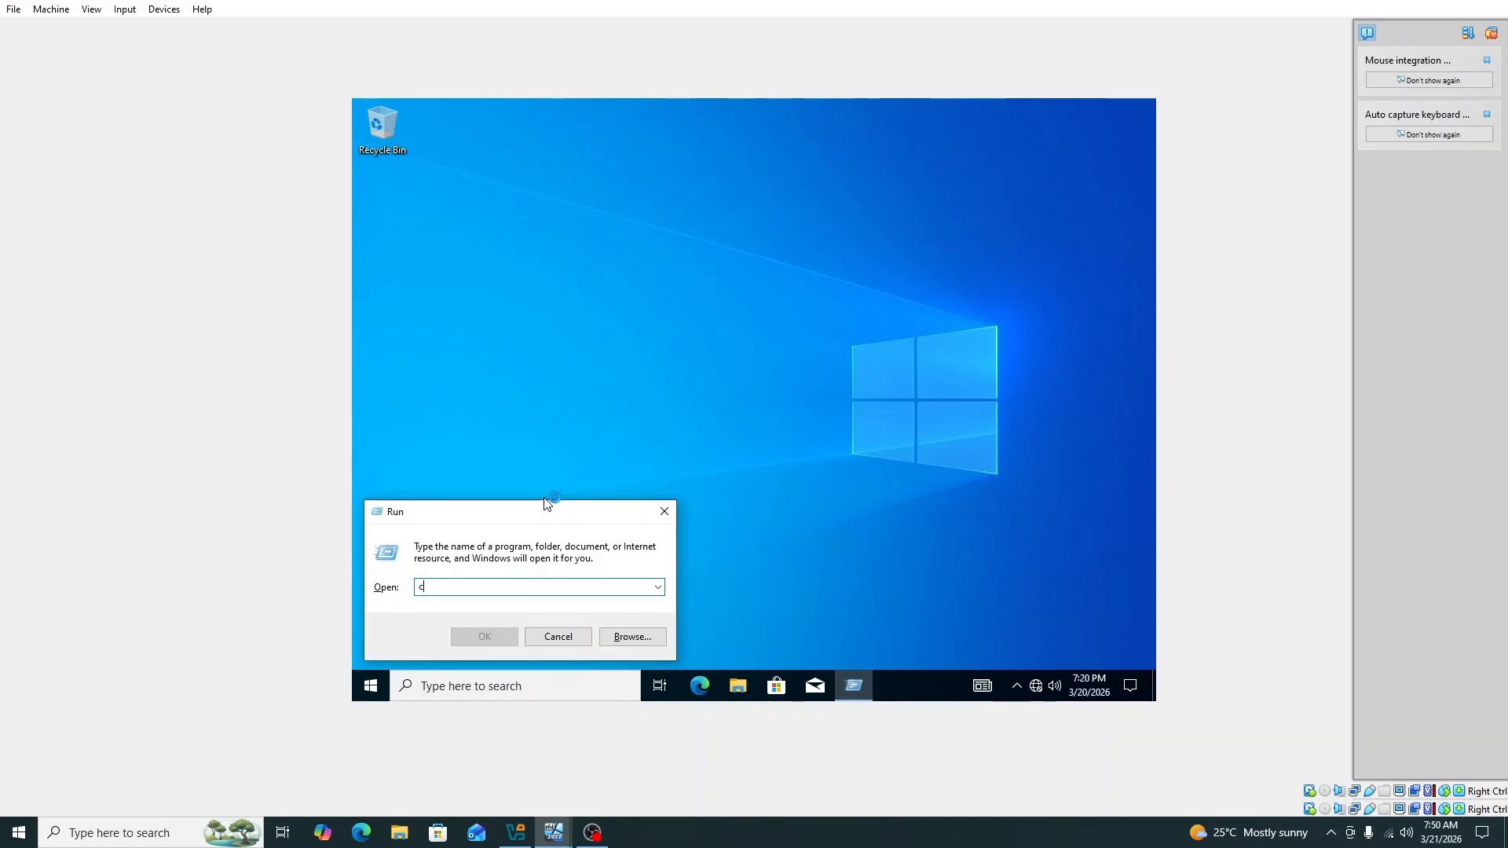
pyautogui.write('cmd')
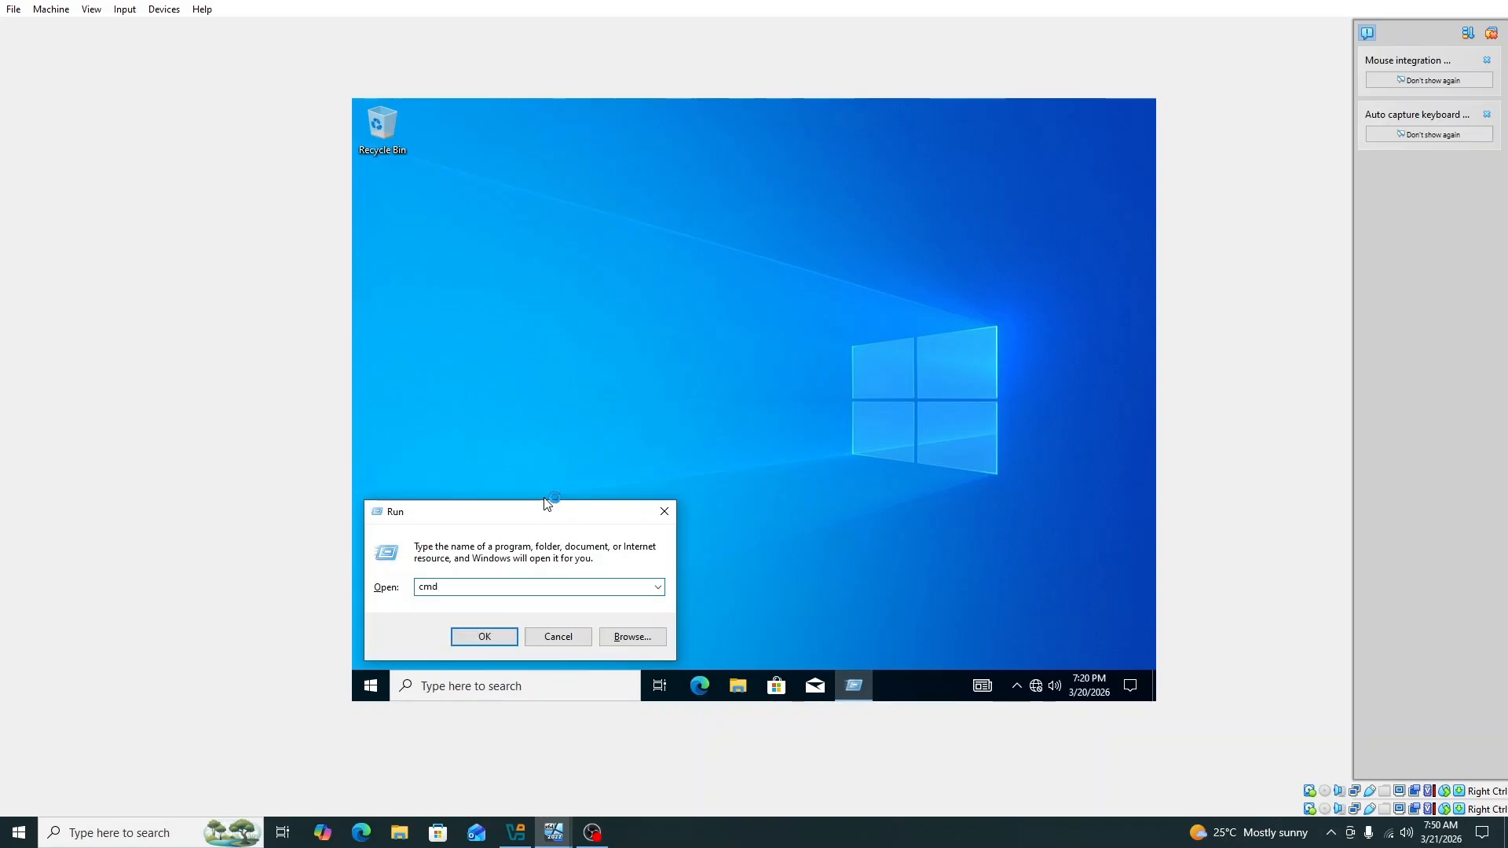
pyautogui.press('Return')
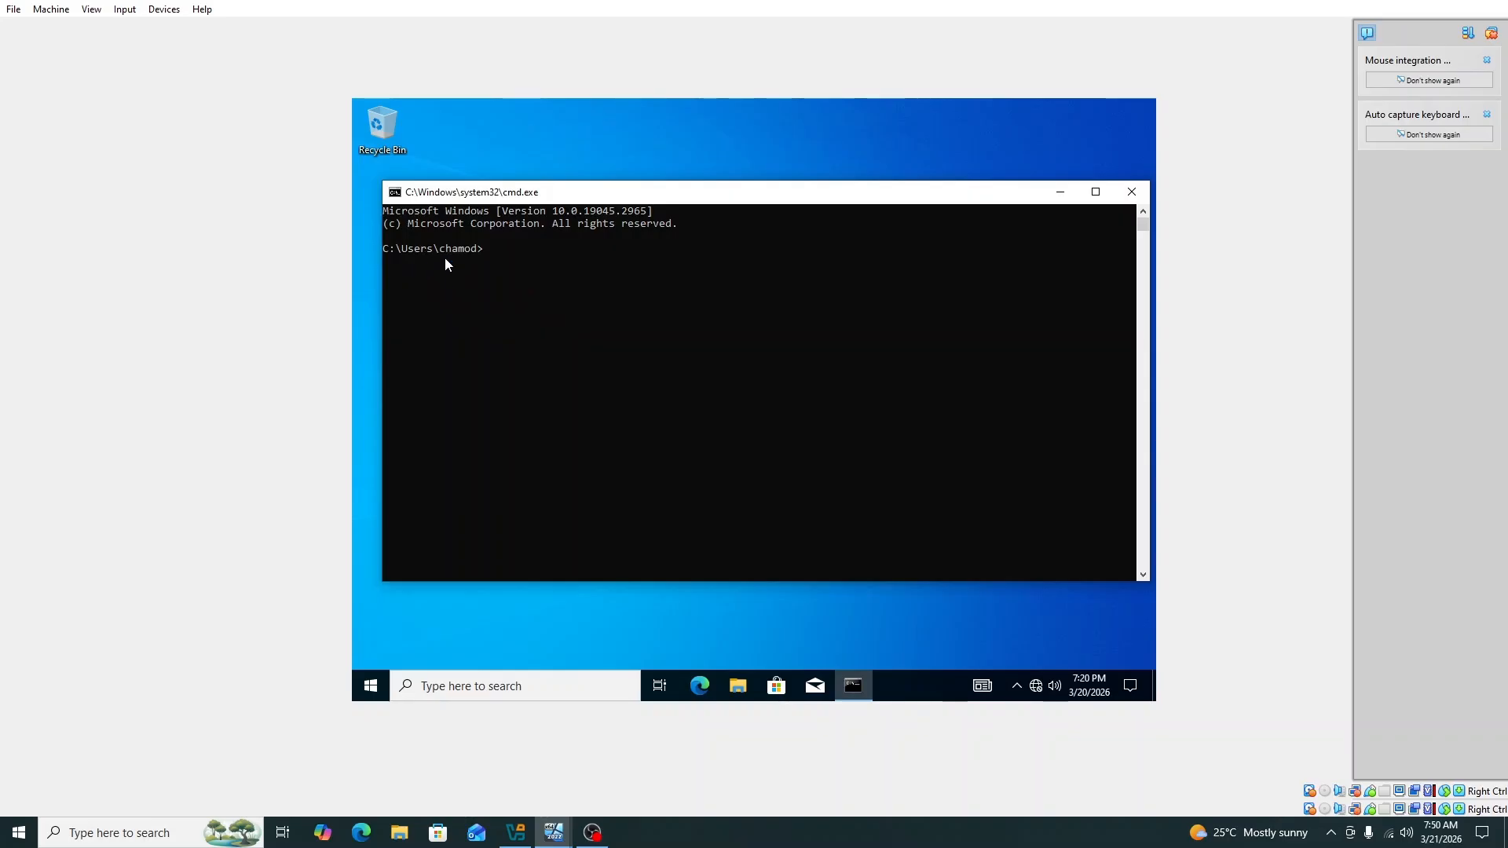
pyautogui.click(1130, 196)
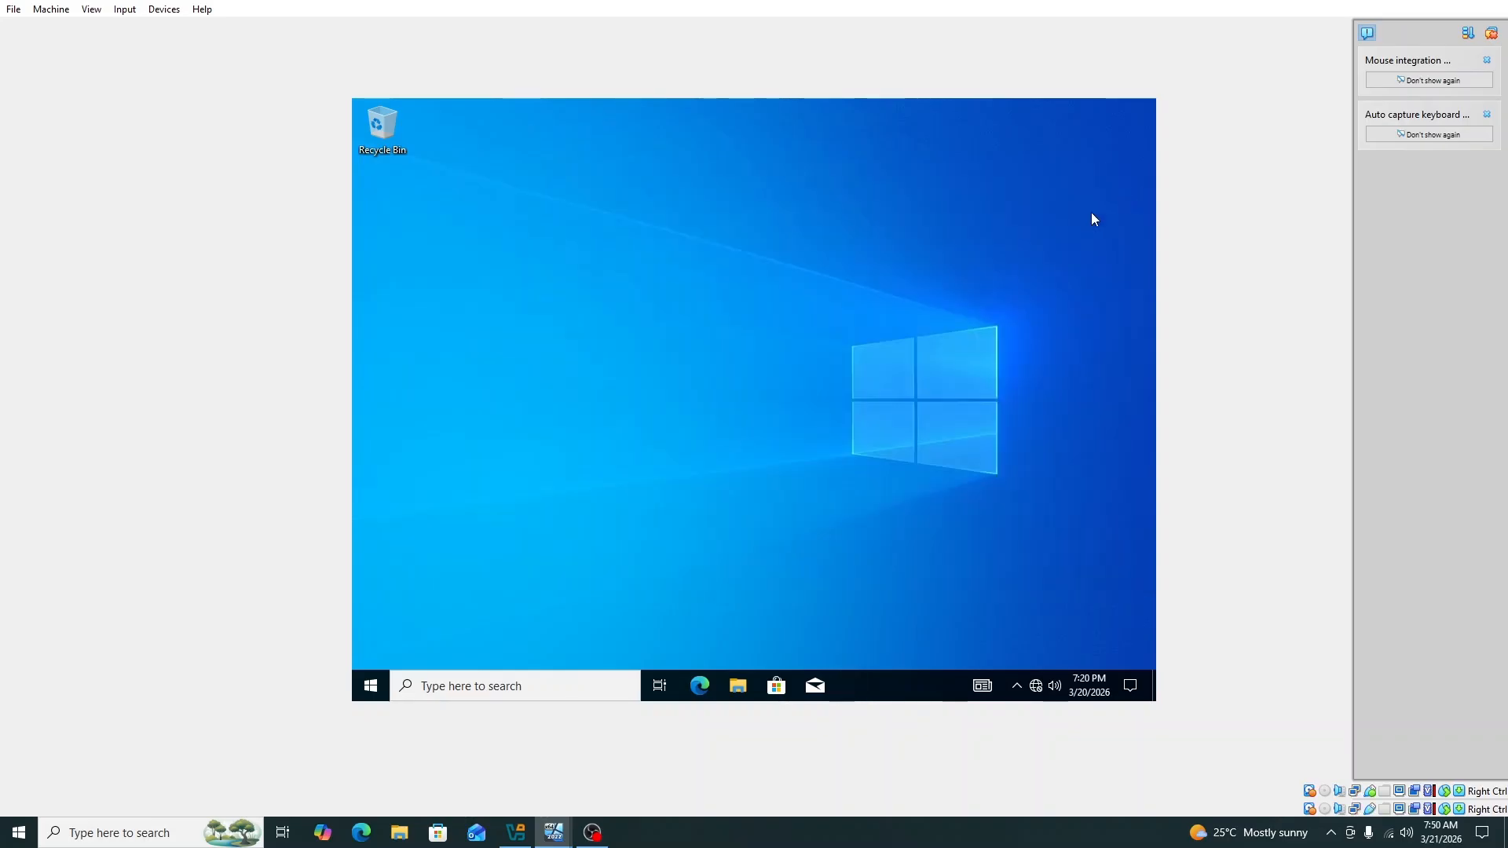